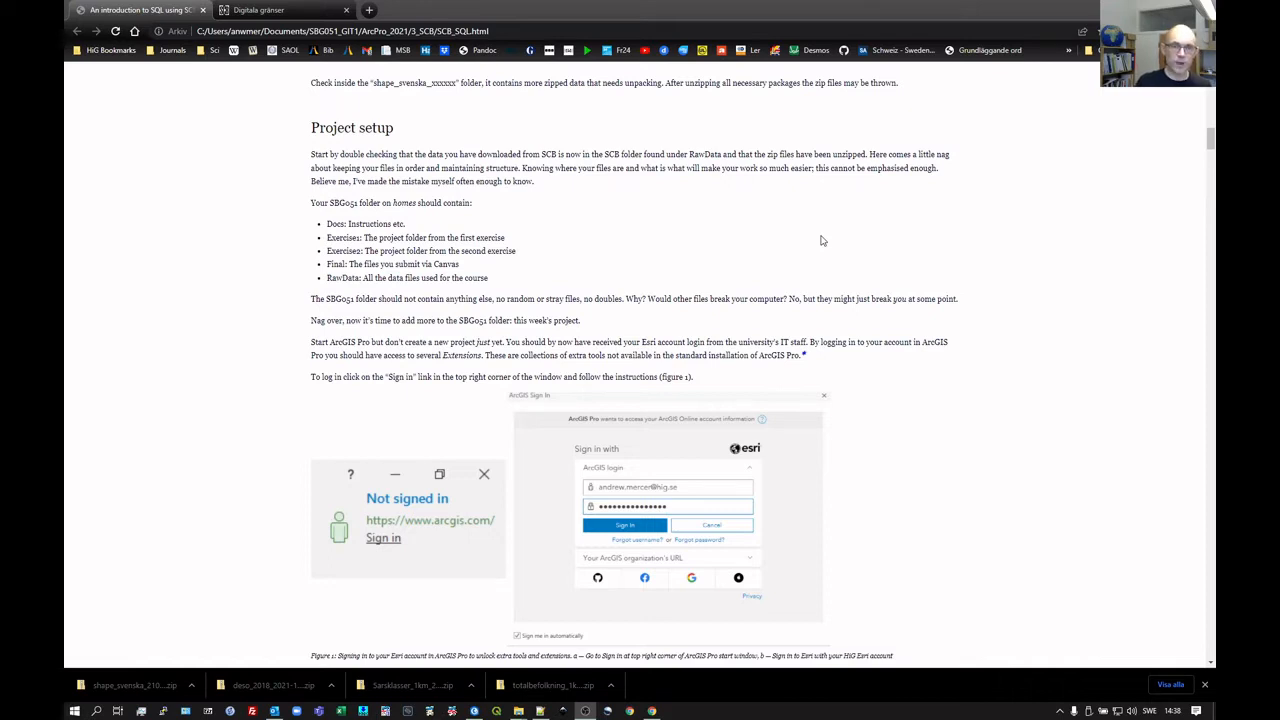
# Switch to the SBG051 folder in File Explorer and browse the unzipped data through RawData, SCB and shape_svenska_210505 into LanSweref99TM.
pyautogui.hotkey('alt', 'Tab')
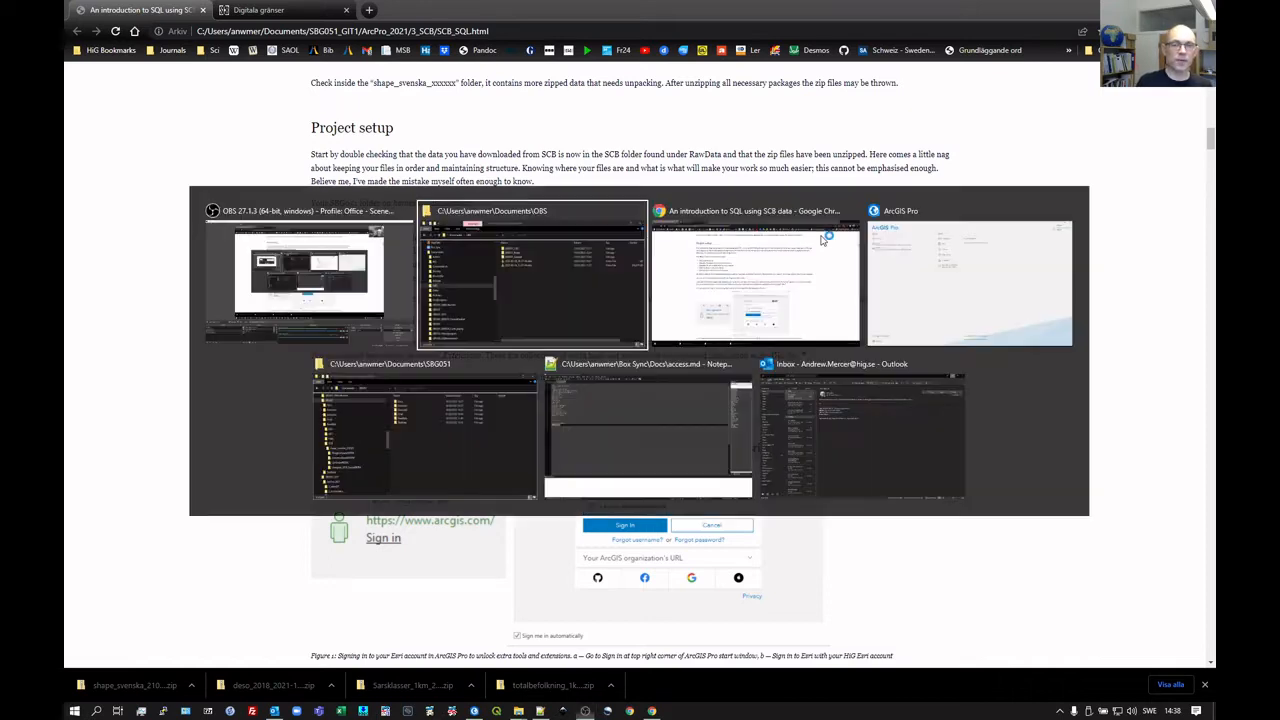
pyautogui.hotkey('alt', 'Tab')
pyautogui.hotkey('alt', 'Tab')
pyautogui.hotkey('alt', 'Tab')
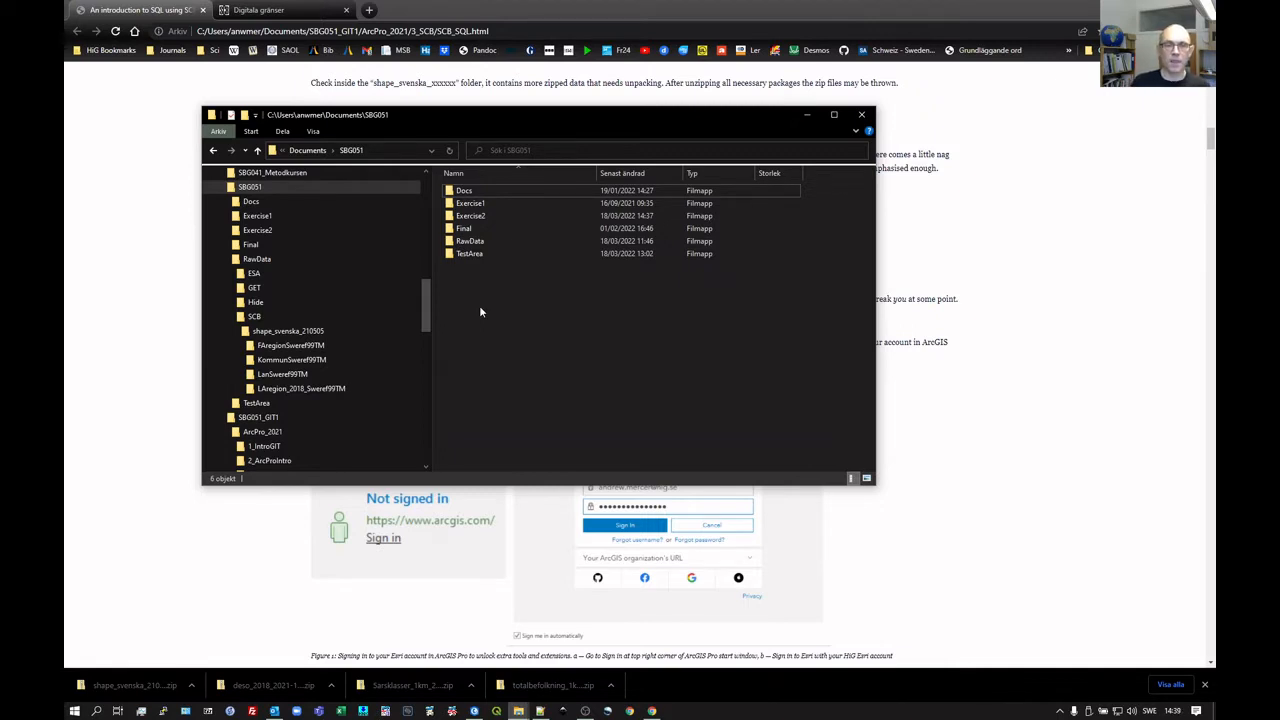
pyautogui.doubleClick(469, 241)
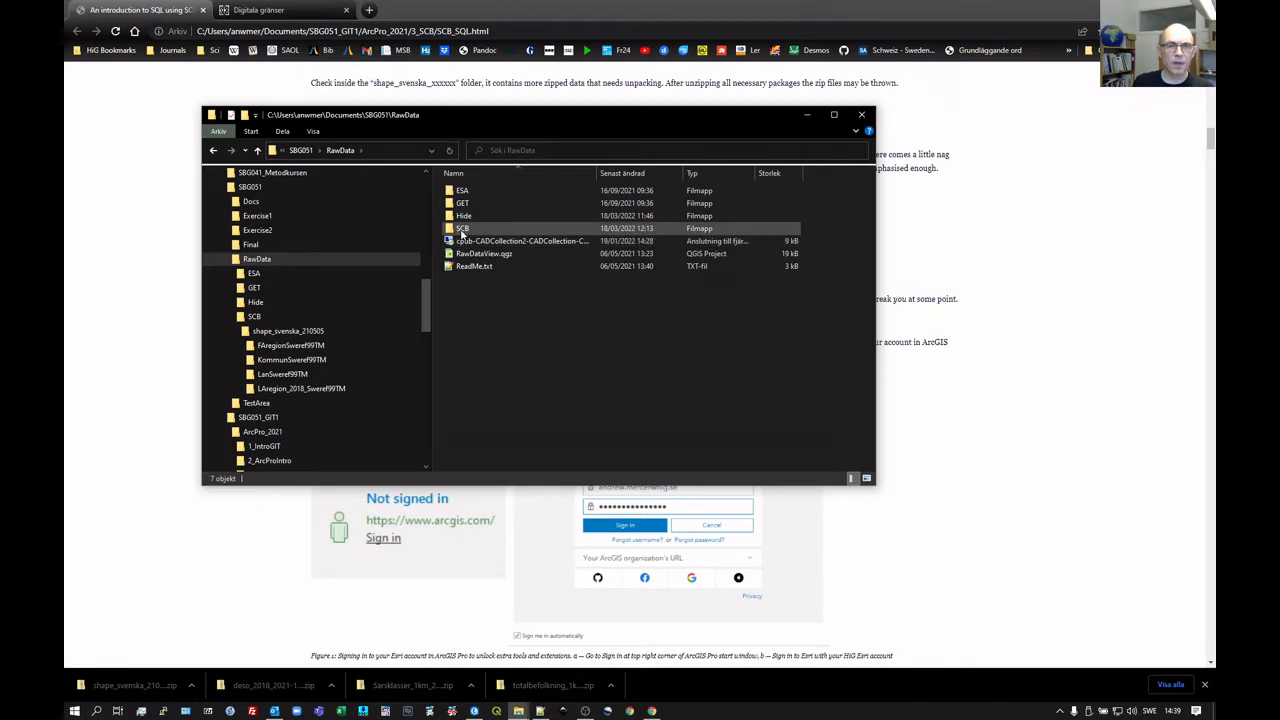
pyautogui.doubleClick(461, 230)
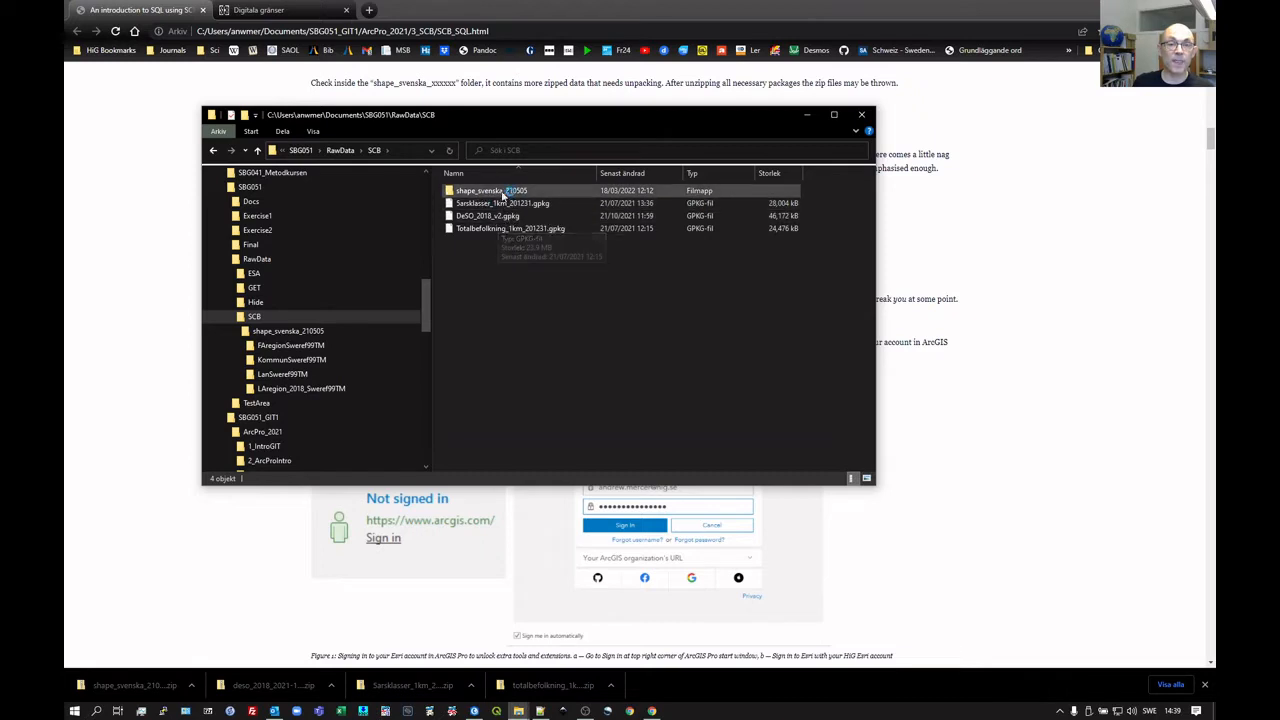
pyautogui.doubleClick(478, 191)
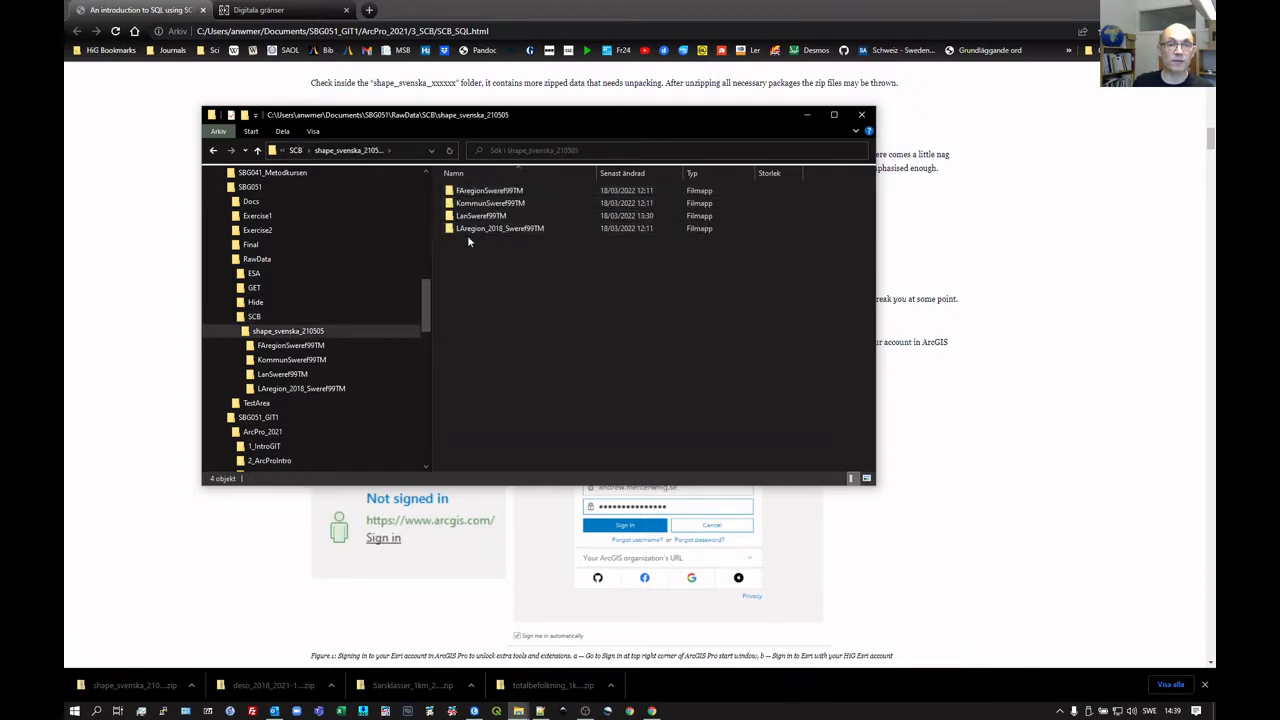
pyautogui.doubleClick(480, 216)
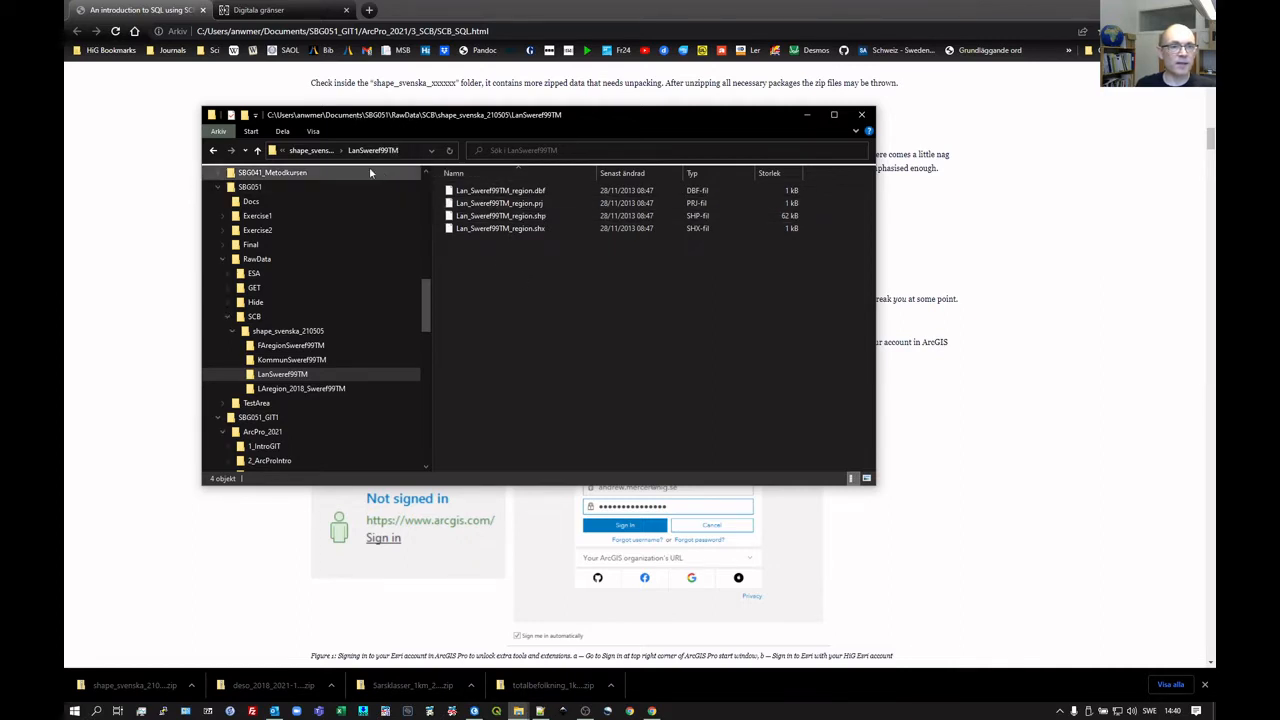
# Go back up from LanSweref99TM through the SCB and RawData folders to the SBG051 folder.
pyautogui.click(309, 152)
pyautogui.click(299, 152)
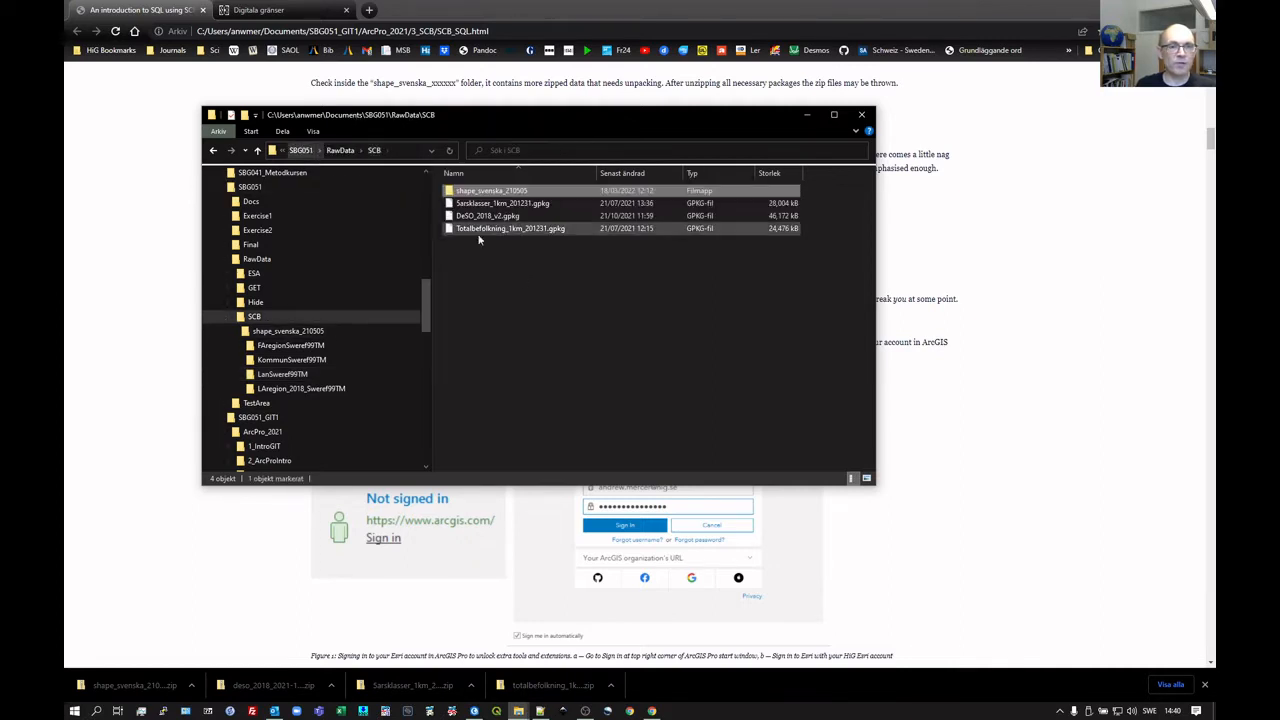
pyautogui.click(343, 151)
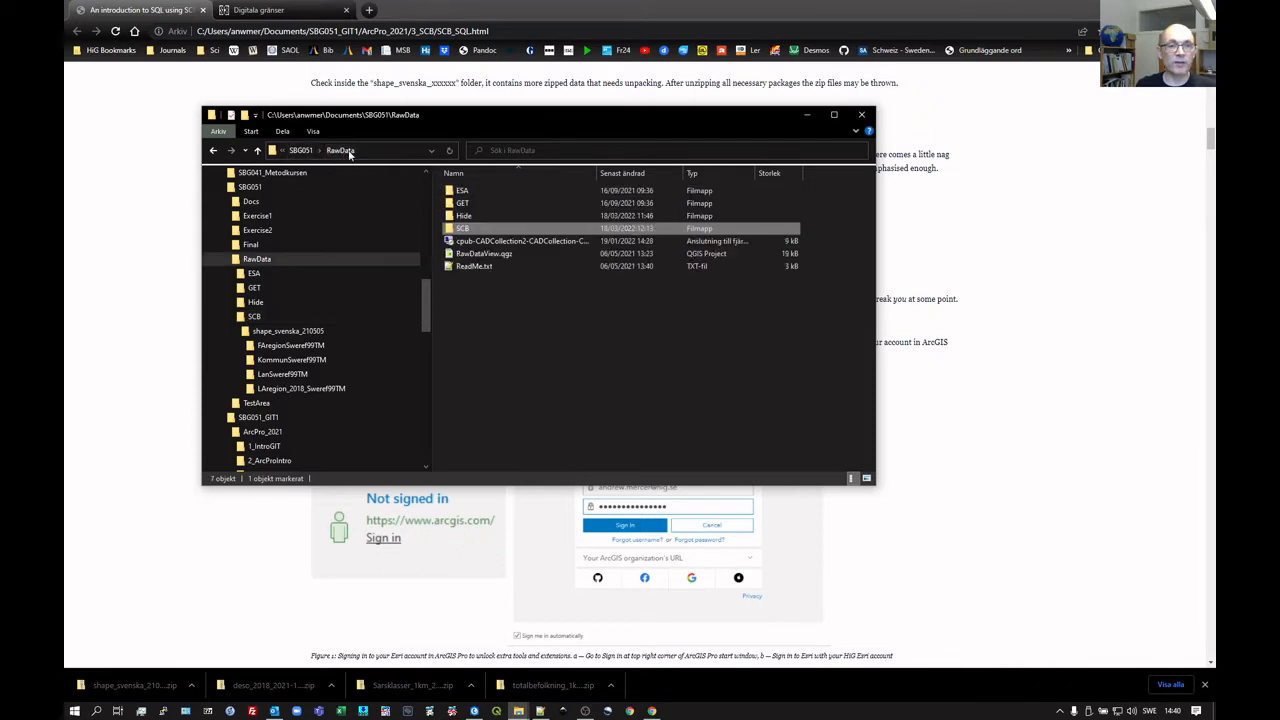
pyautogui.click(300, 150)
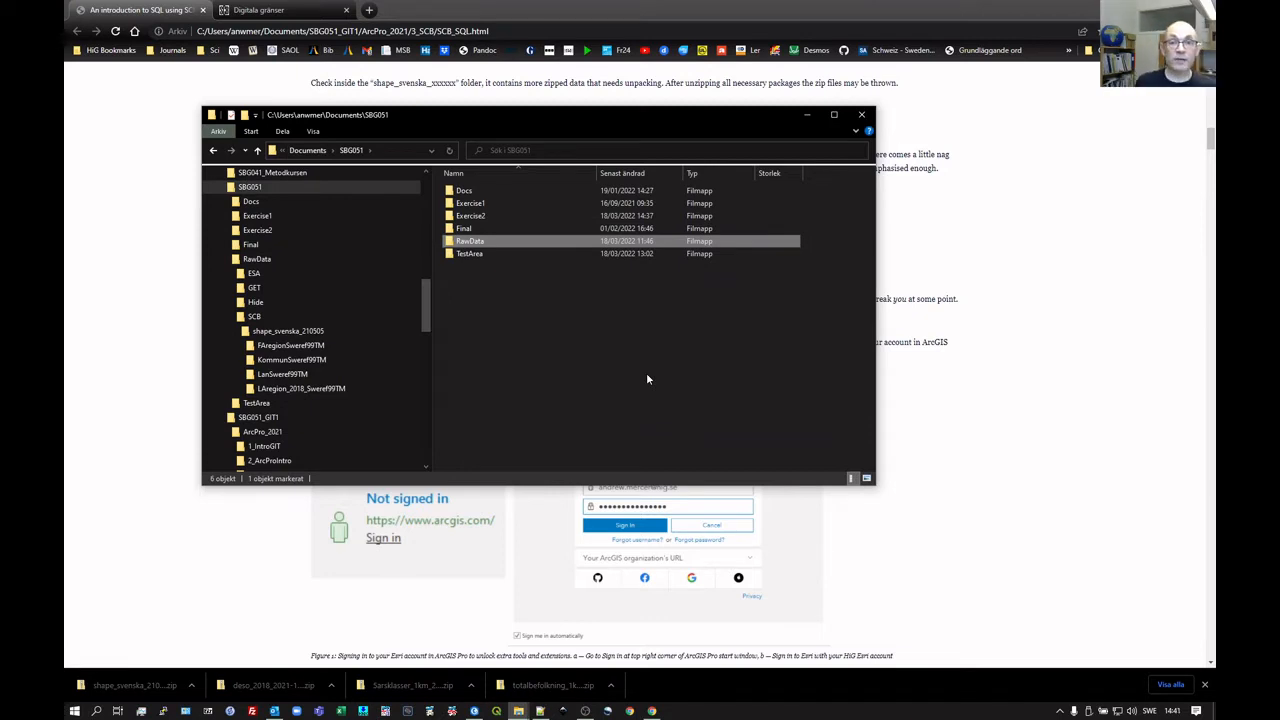
# Return to the exercise page in the browser and read the project setup instructions through the new-project settings in figure 2.
pyautogui.click(995, 442)
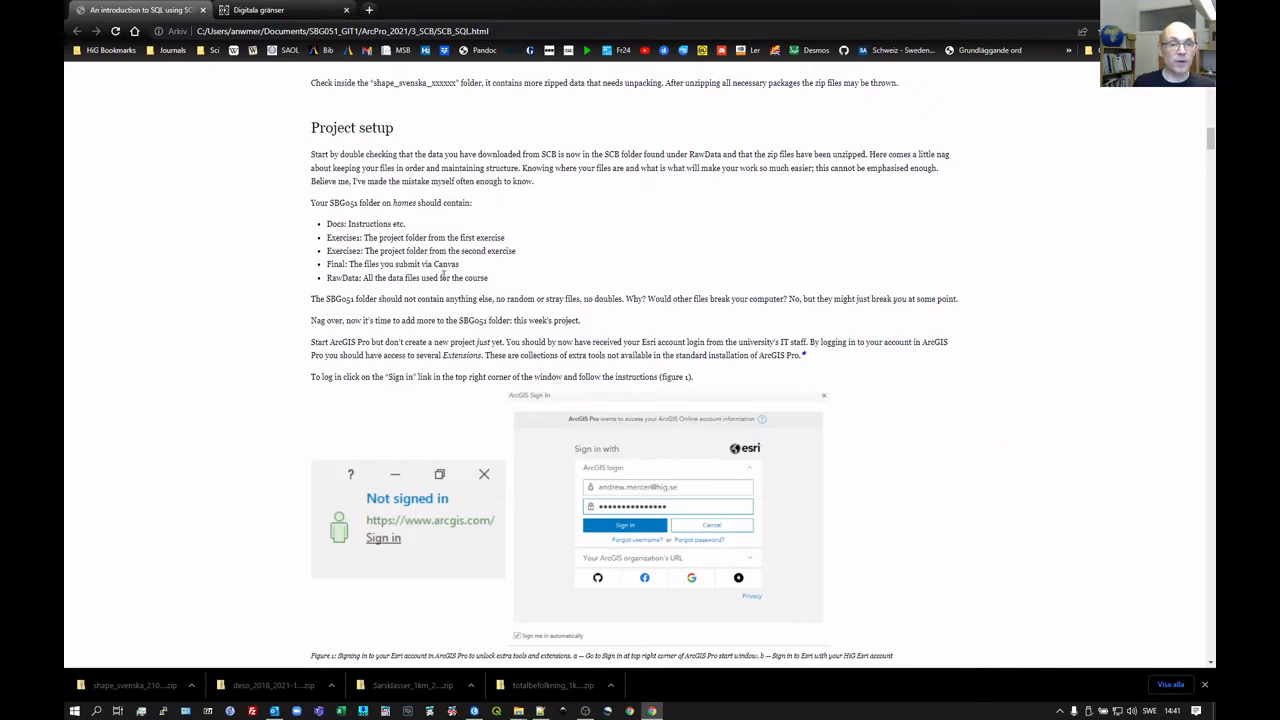
pyautogui.scroll(-2, 310, 312)
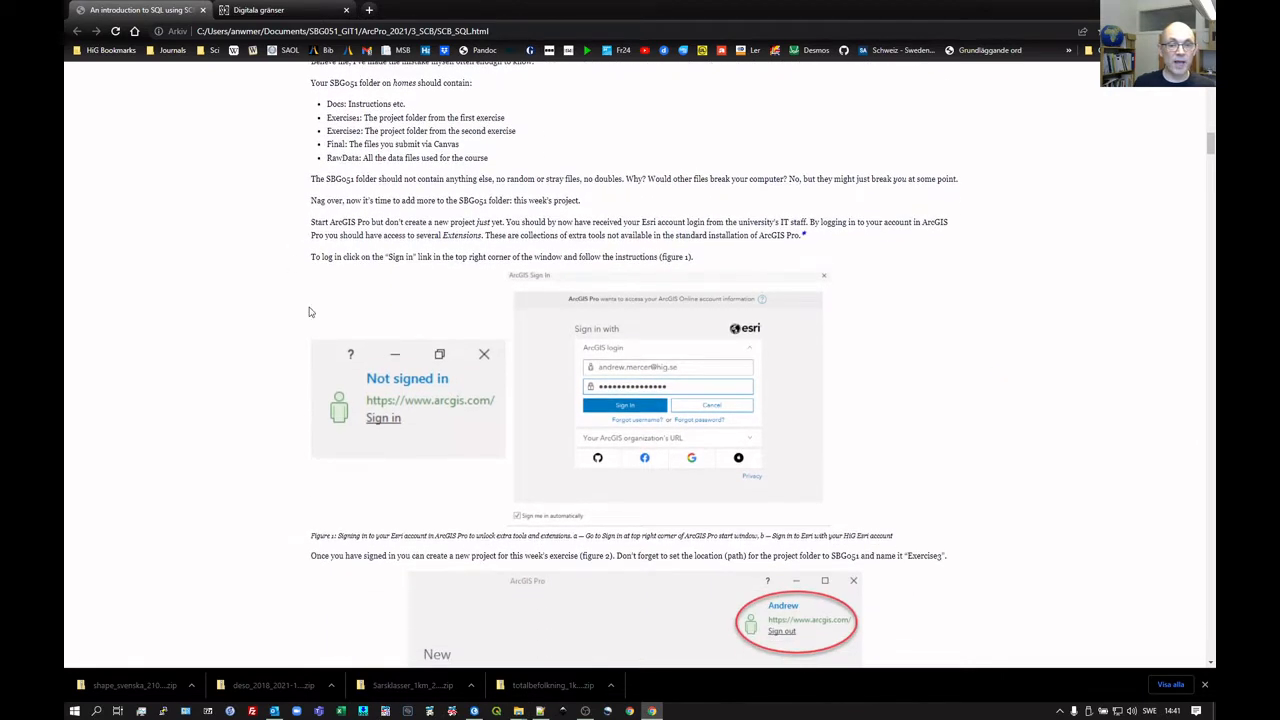
pyautogui.scroll(-2, 272, 308)
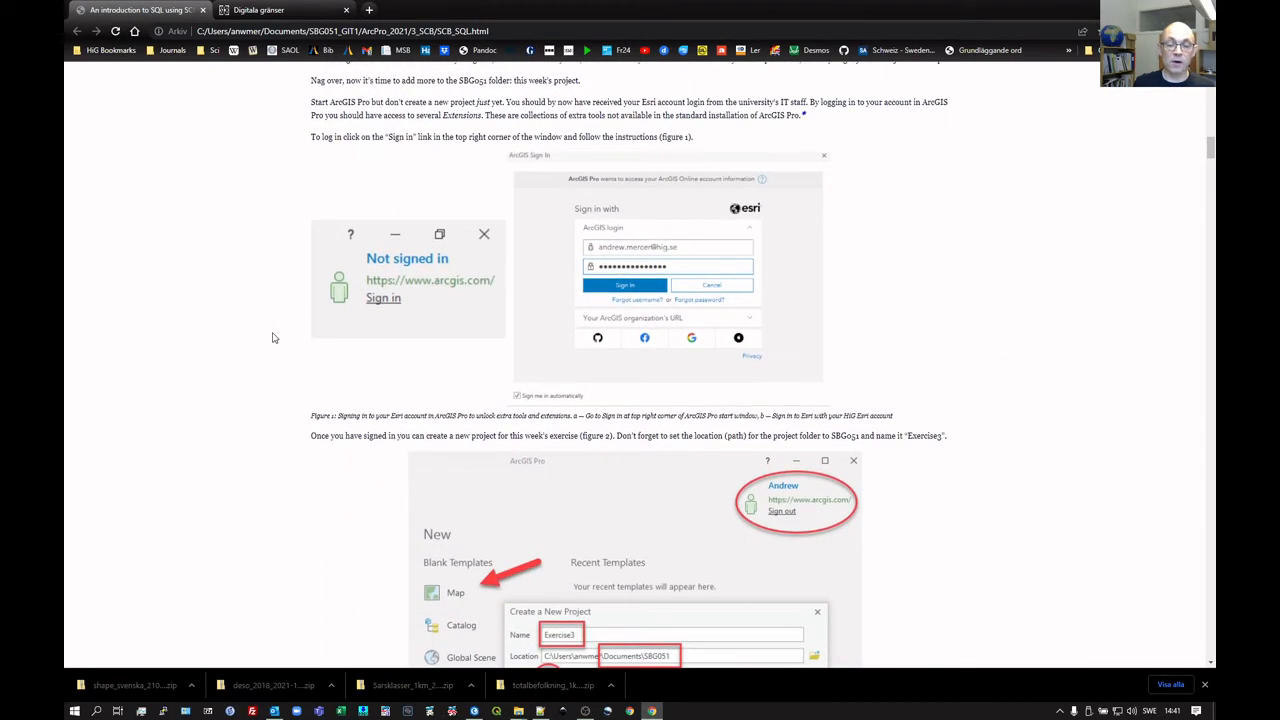
pyautogui.scroll(-2, 272, 338)
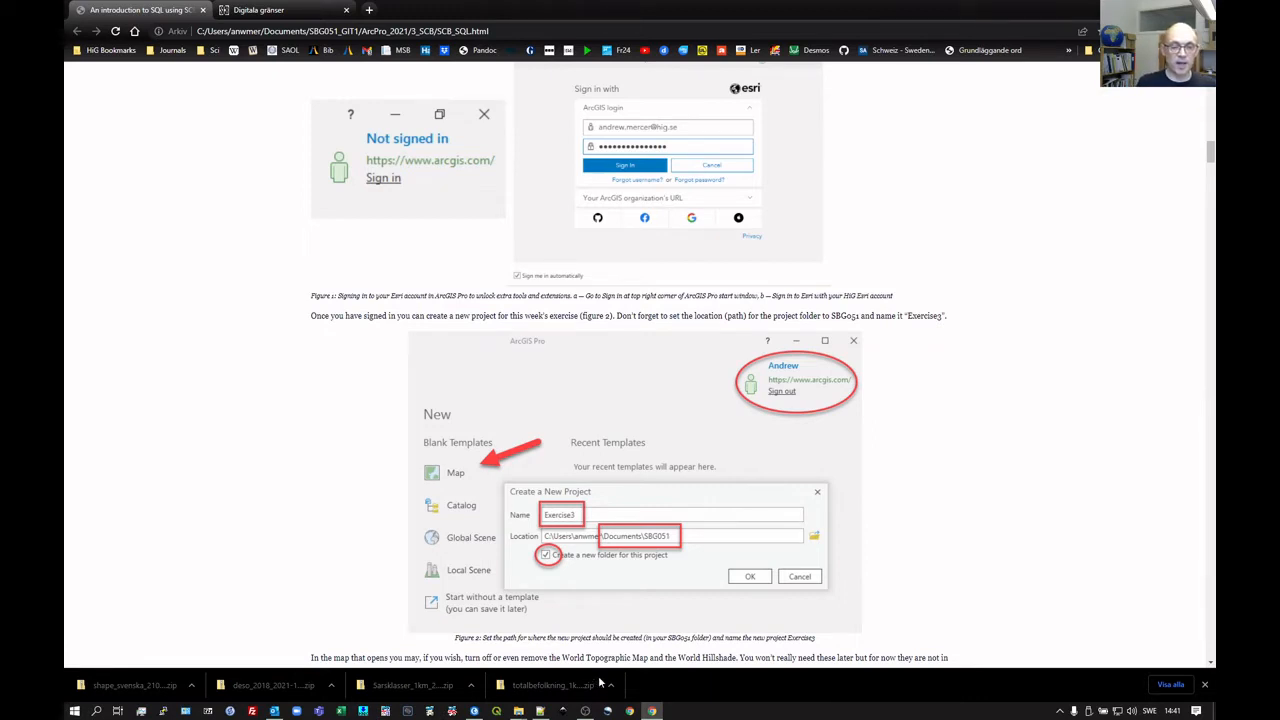
# Switch to ArcGIS Pro, start a new project from the blank Map template and name it Exercise3.
pyautogui.click(475, 711)
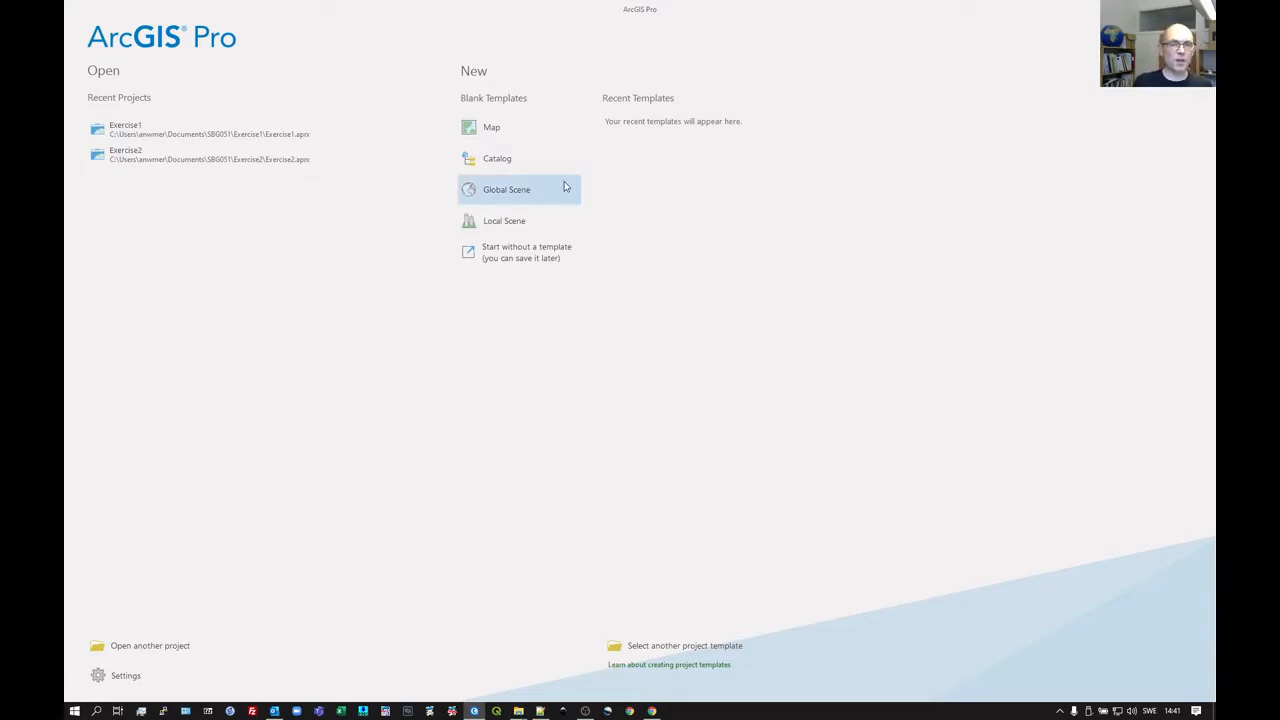
pyautogui.click(513, 144)
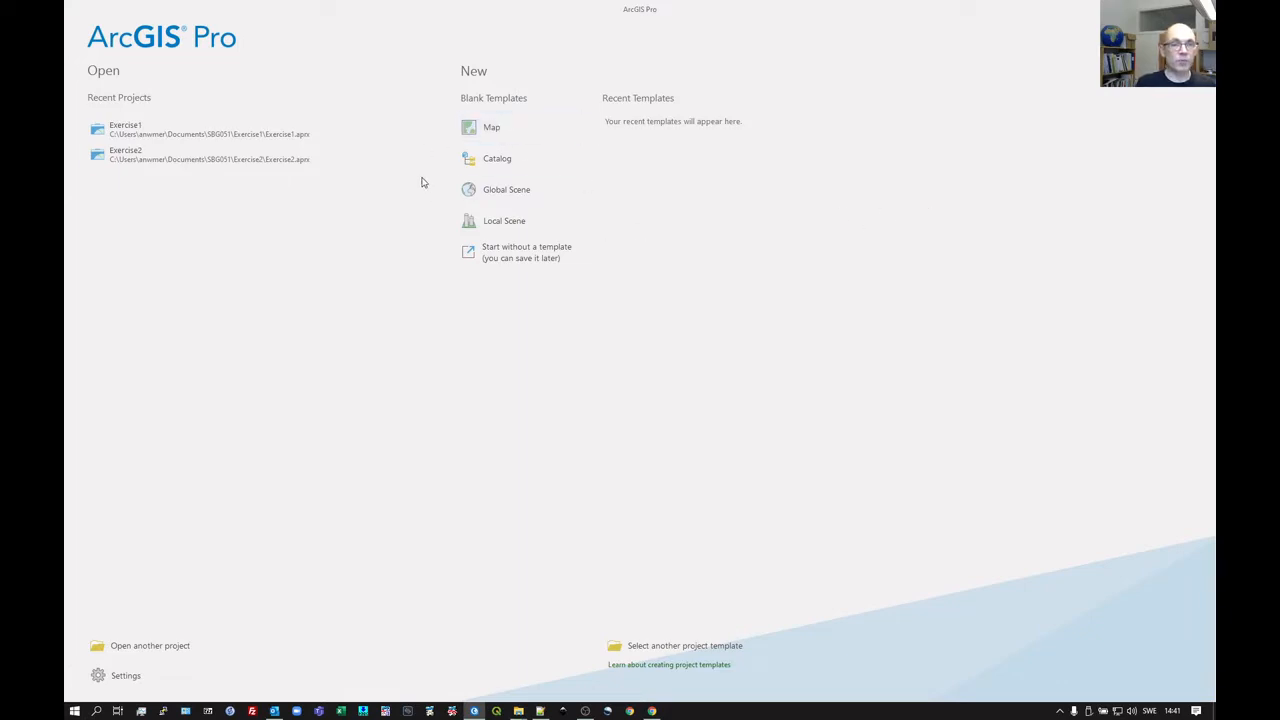
pyautogui.click(491, 137)
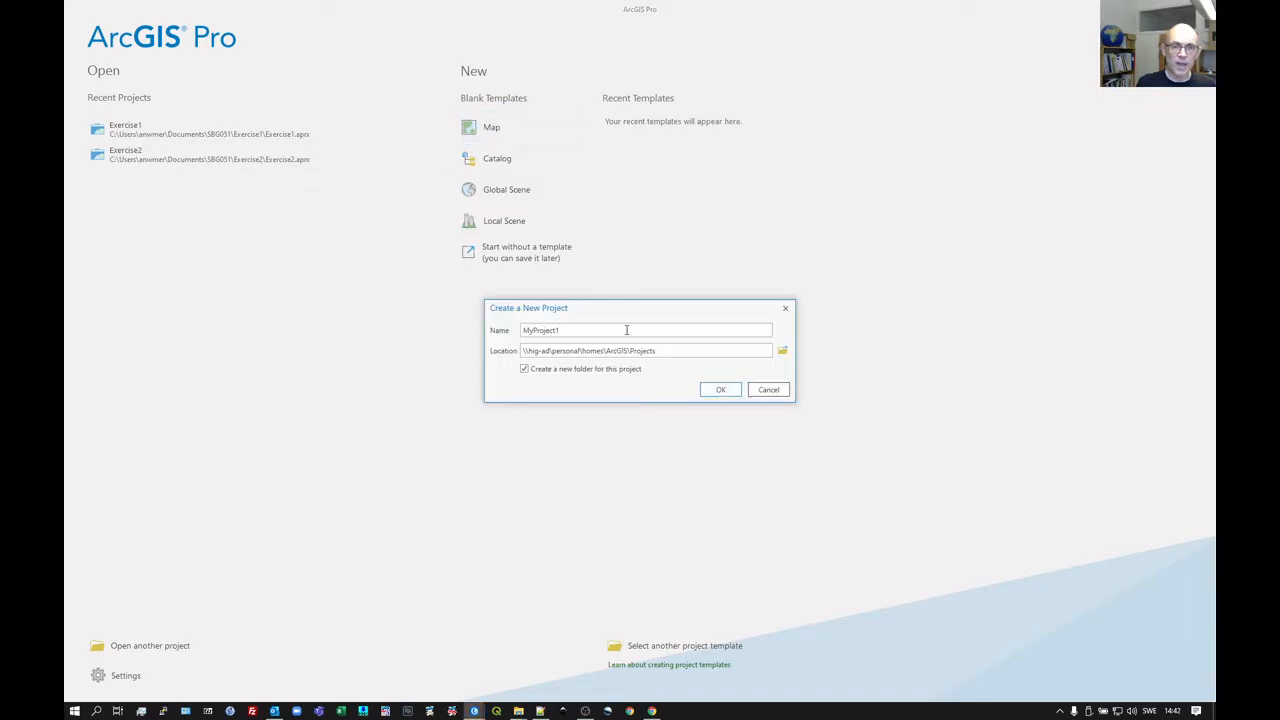
pyautogui.doubleClick(565, 328)
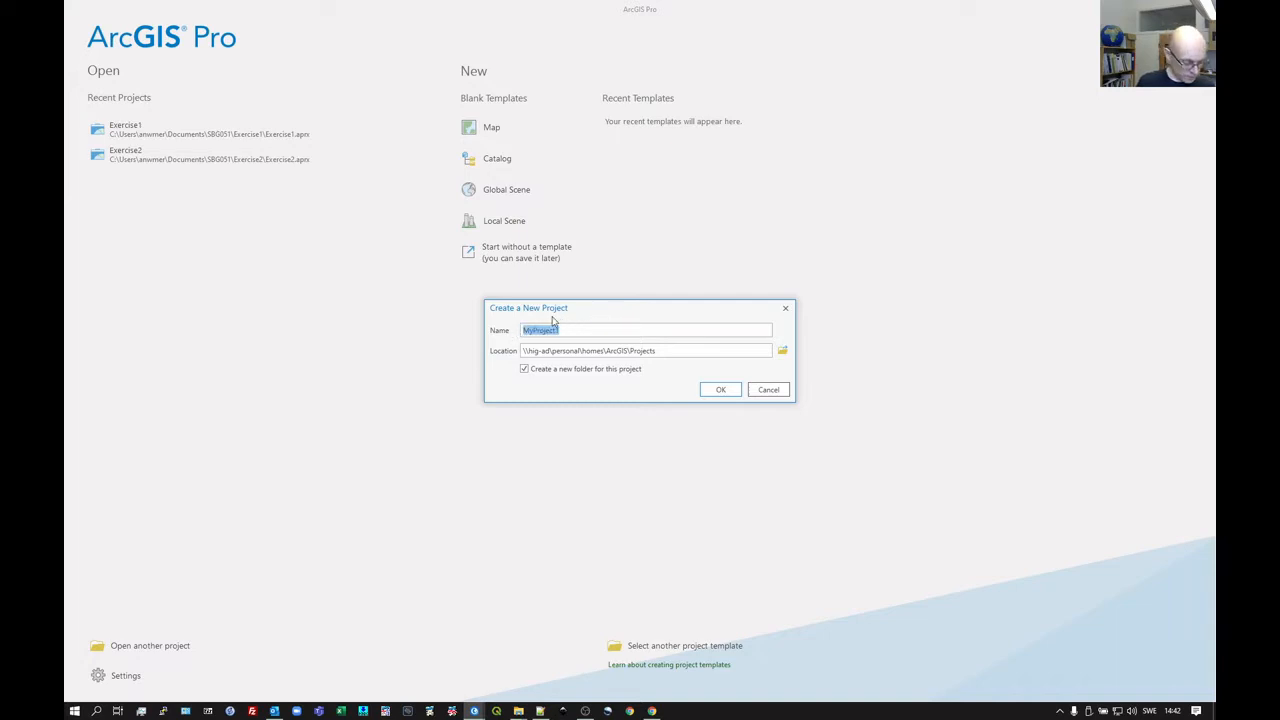
pyautogui.write('Exercise3')
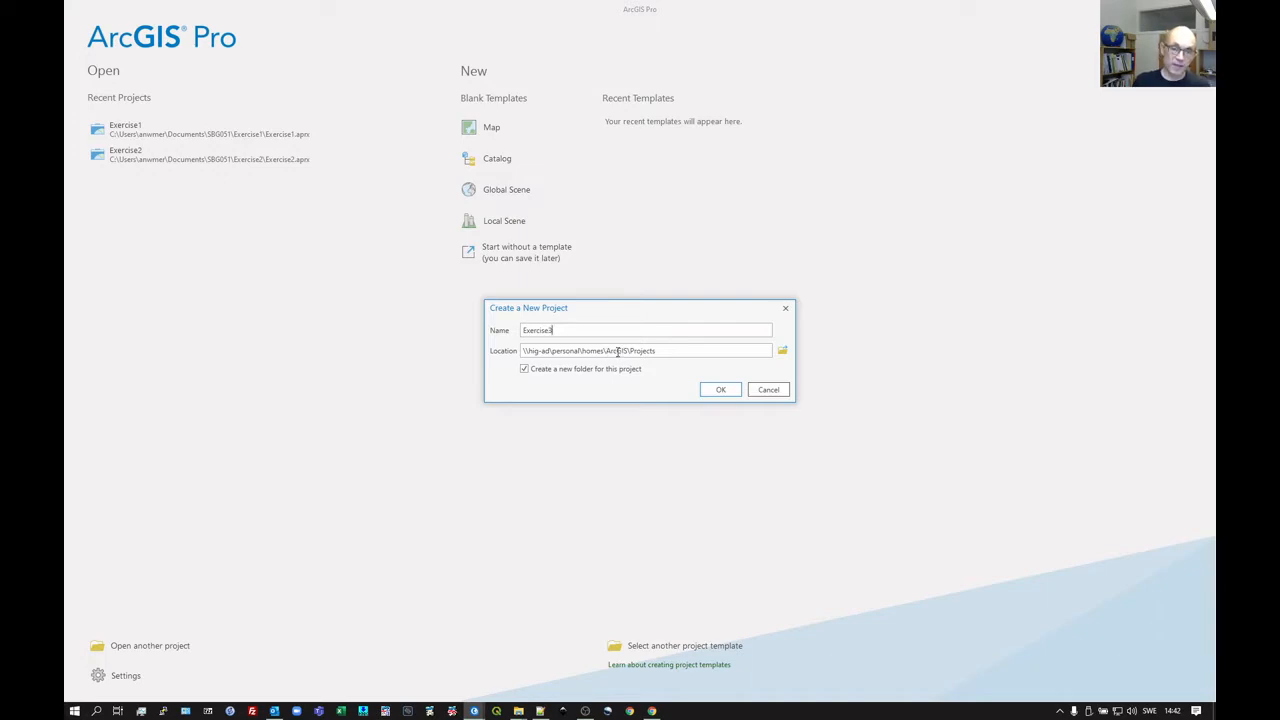
# Set the new project's location to the SBG051 folder inside the local user profile's Documents folder on Windows (C:).
pyautogui.click(784, 353)
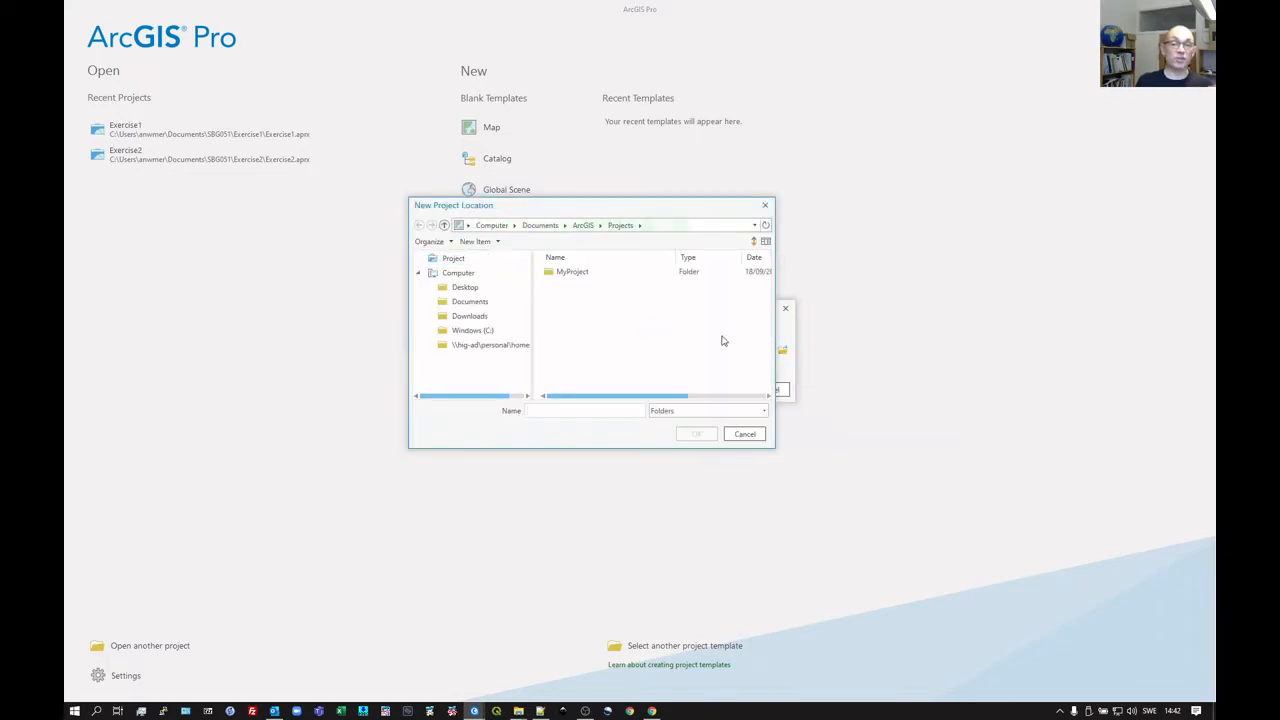
pyautogui.click(484, 331)
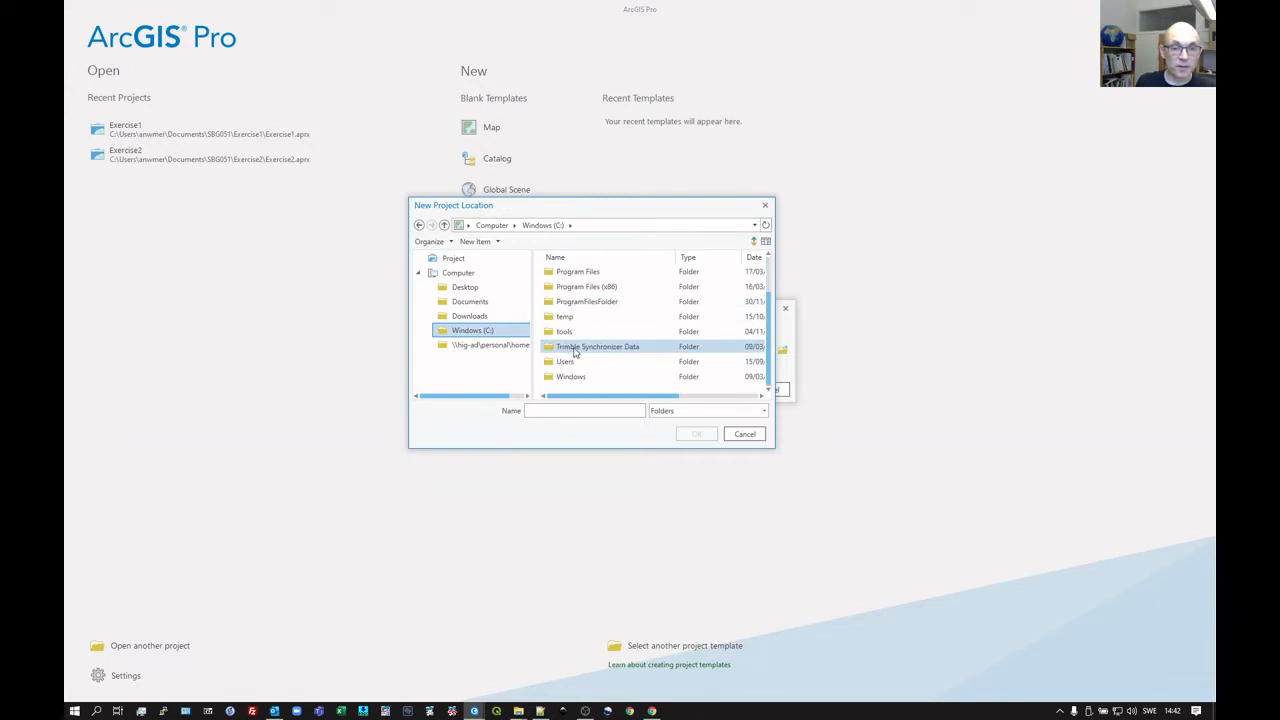
pyautogui.doubleClick(566, 361)
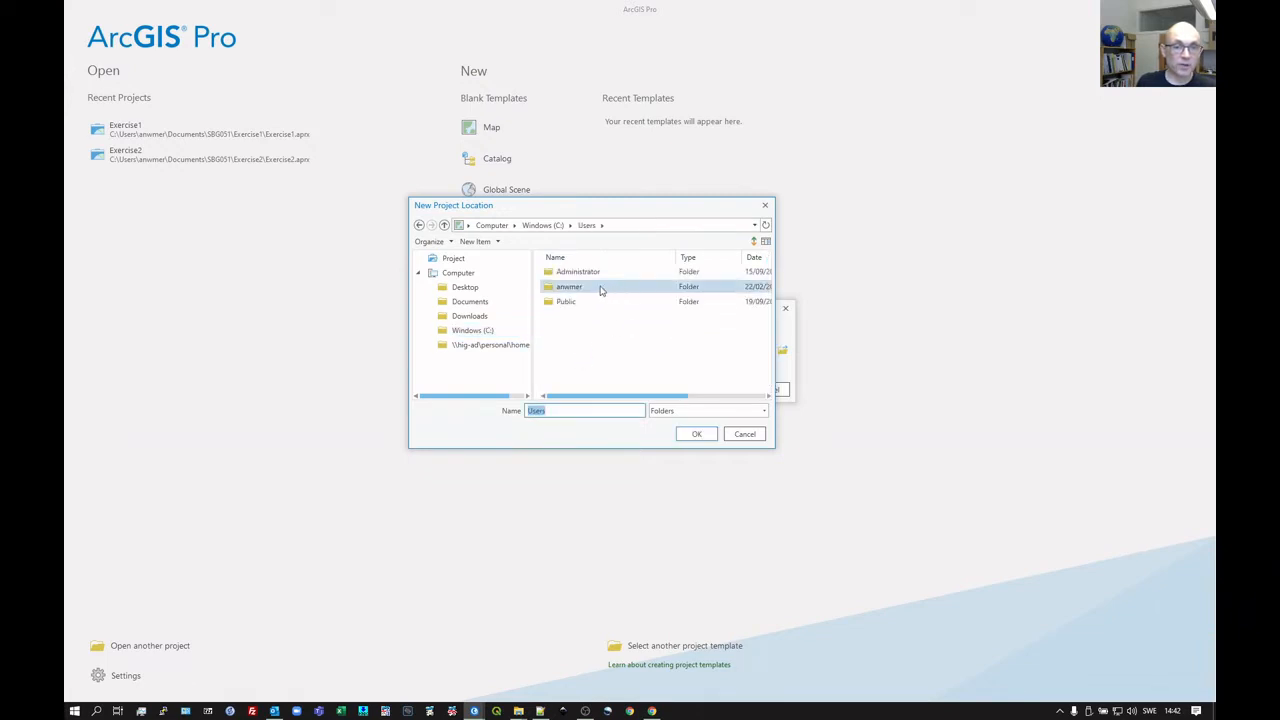
pyautogui.doubleClick(600, 288)
pyautogui.scroll(-2, 644, 386)
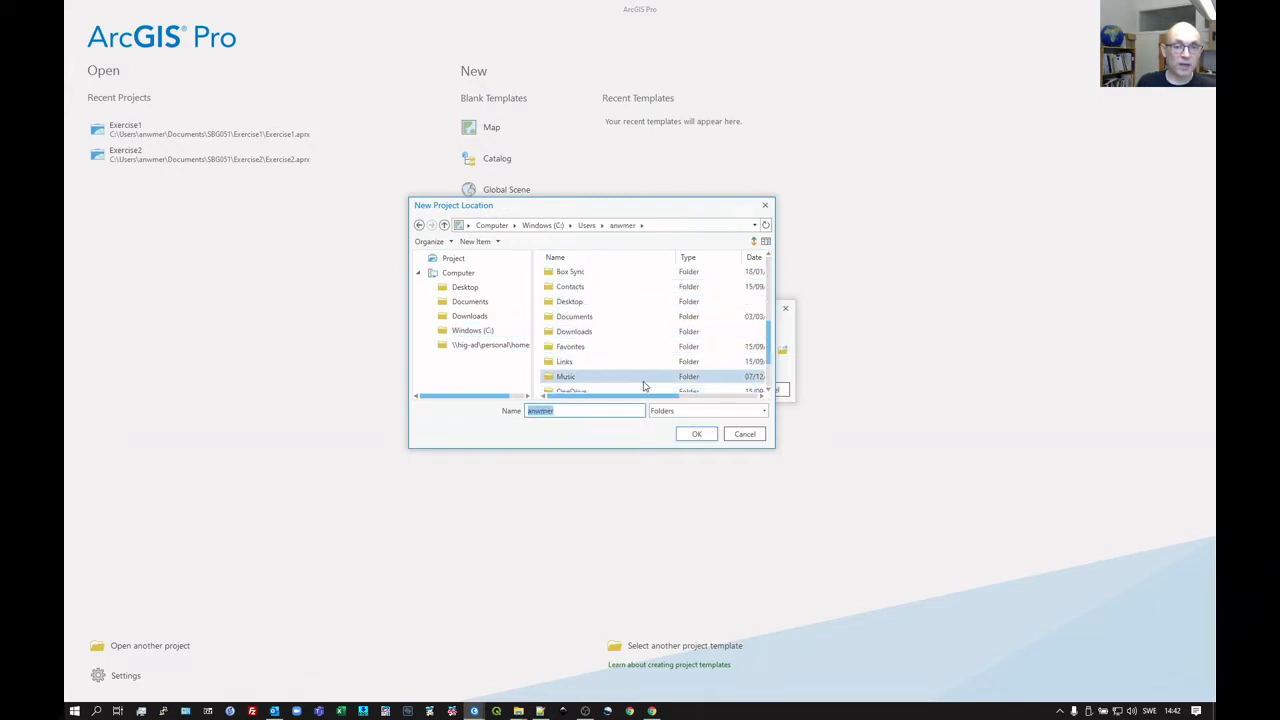
pyautogui.doubleClick(592, 316)
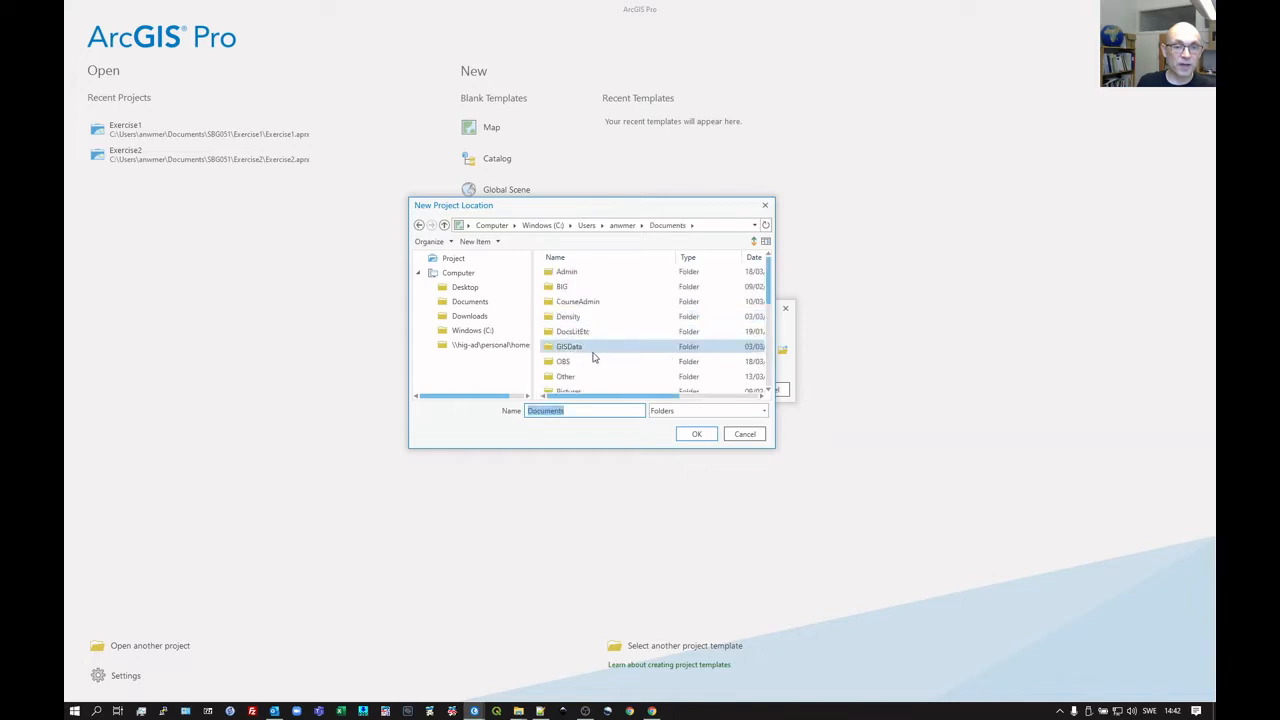
pyautogui.scroll(-3, 593, 357)
pyautogui.doubleClick(580, 302)
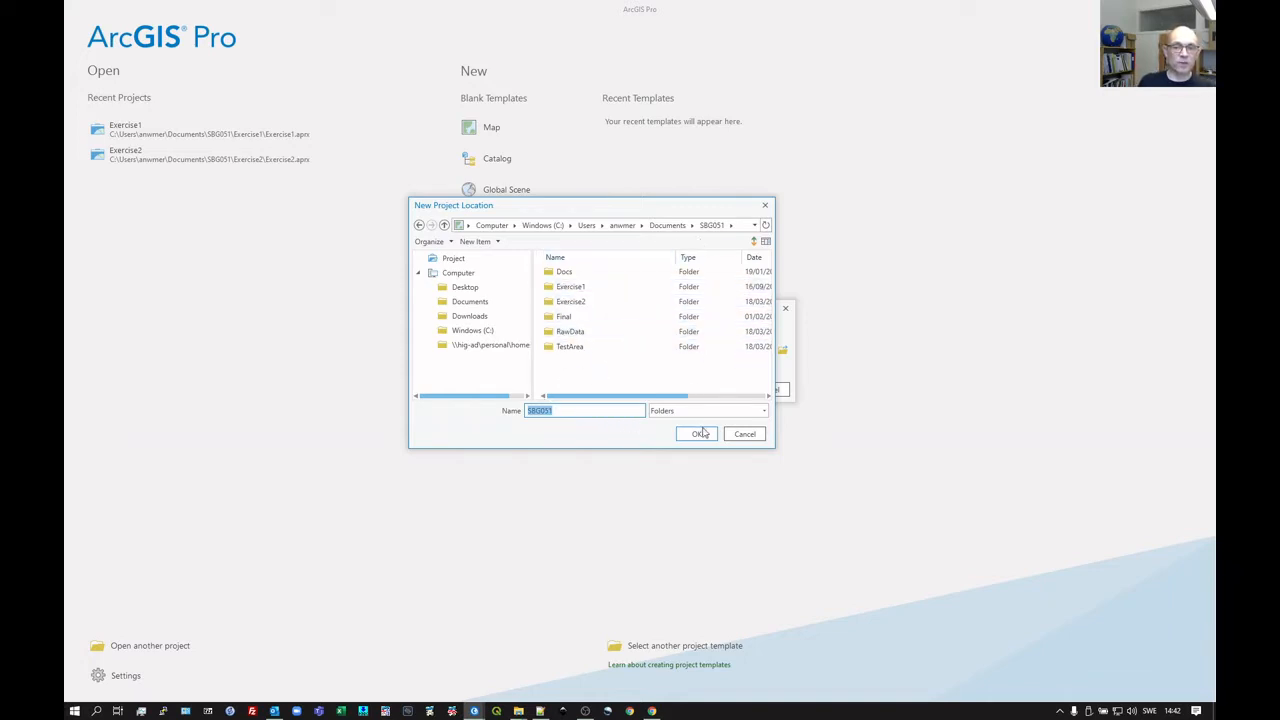
pyautogui.click(700, 434)
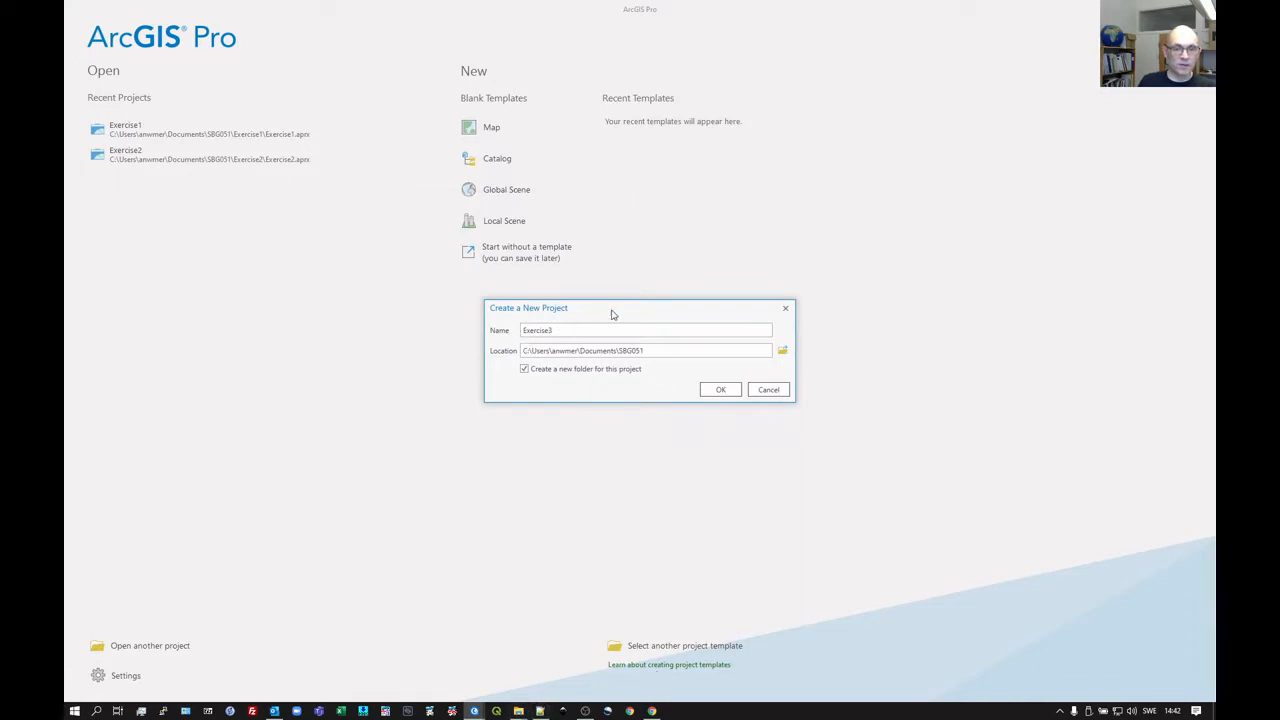
# Check the SBG051 folder in File Explorer, then create the Exercise3 project in its own new folder.
pyautogui.moveTo(522, 712)
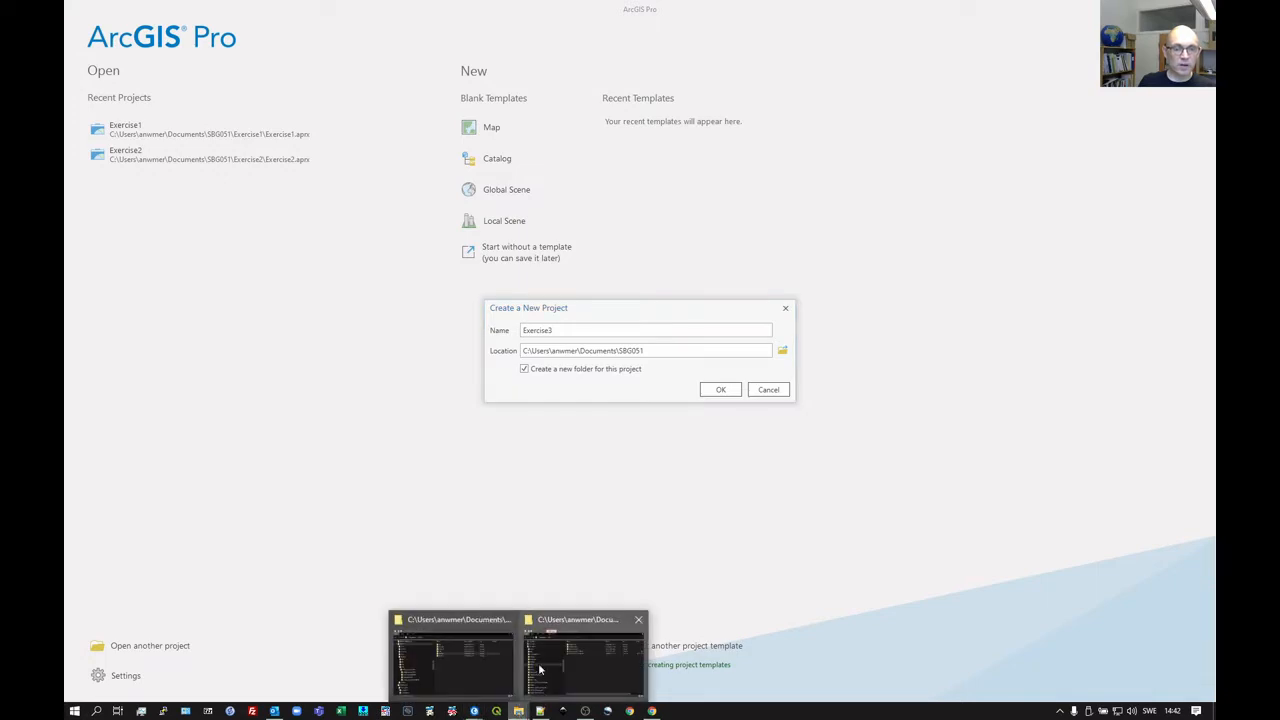
pyautogui.click(486, 670)
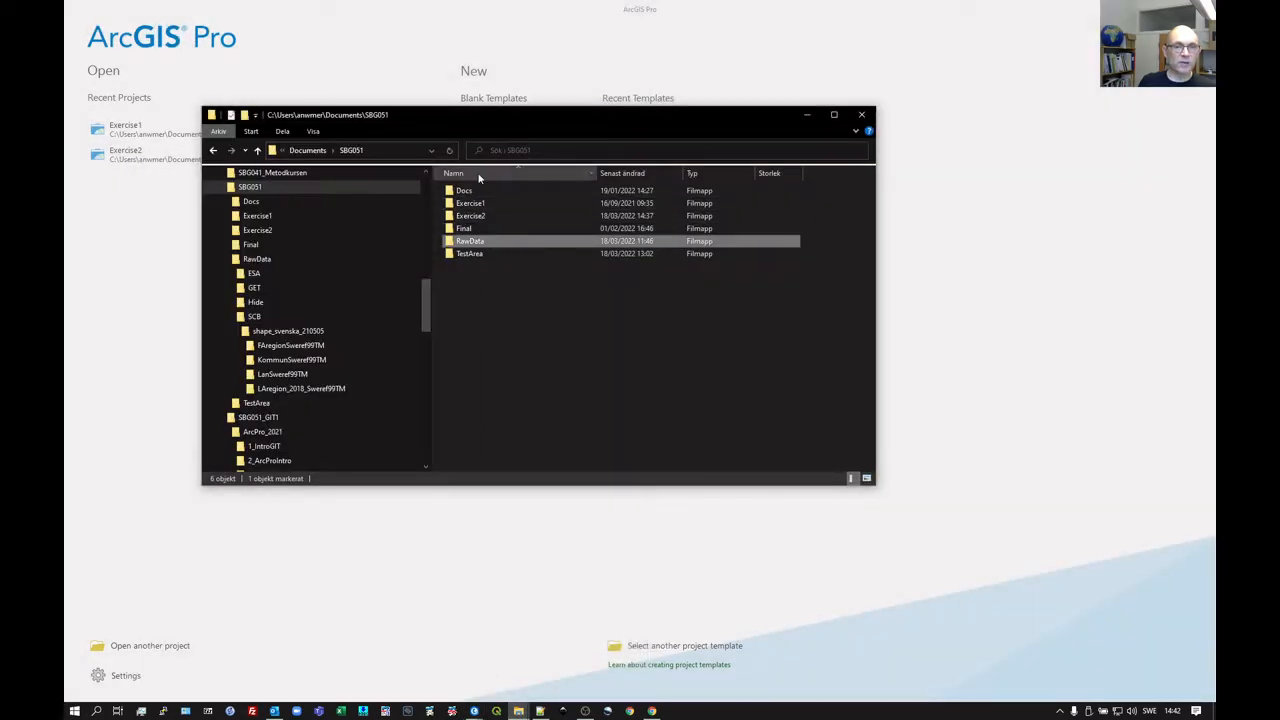
pyautogui.click(514, 309)
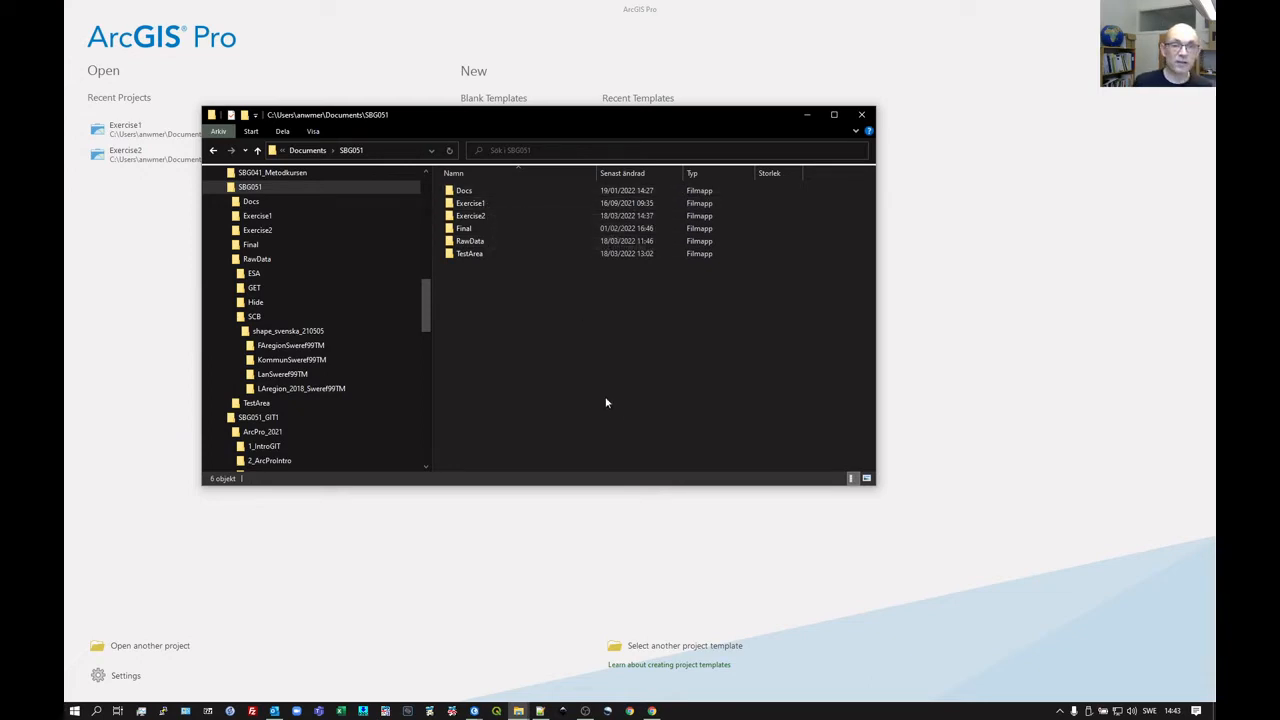
pyautogui.hotkey('alt', 'Tab')
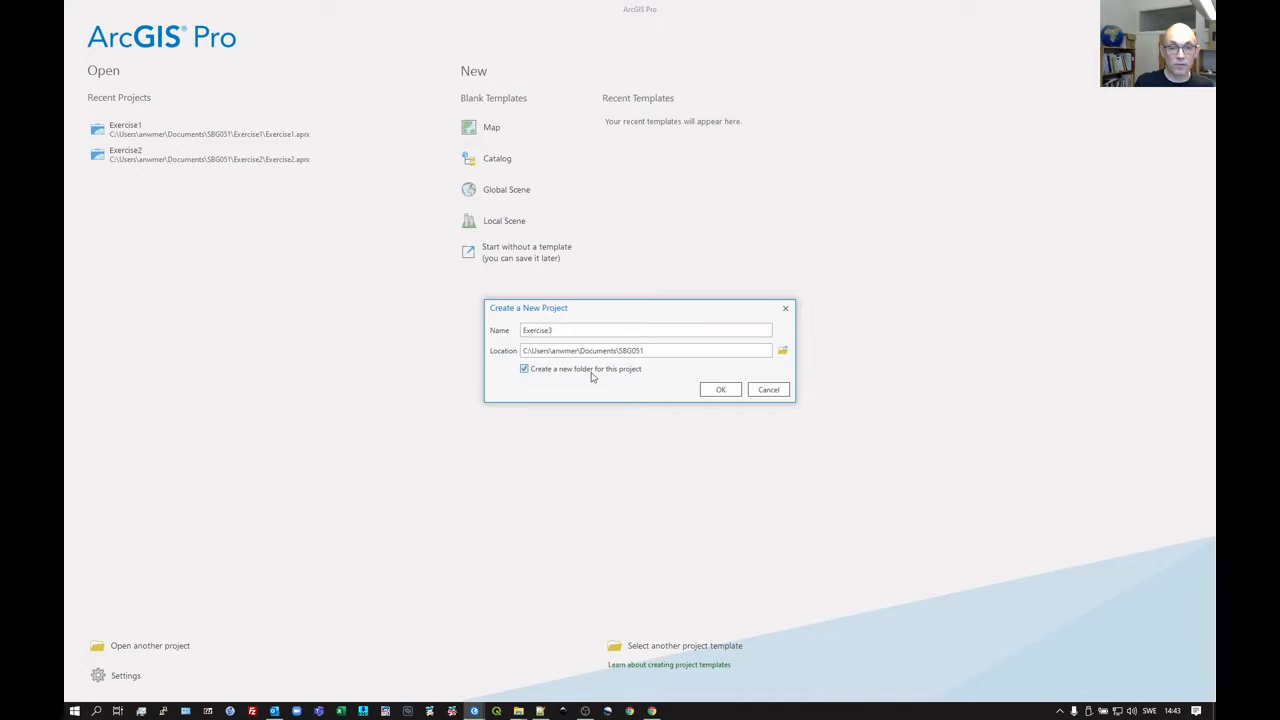
pyautogui.click(719, 392)
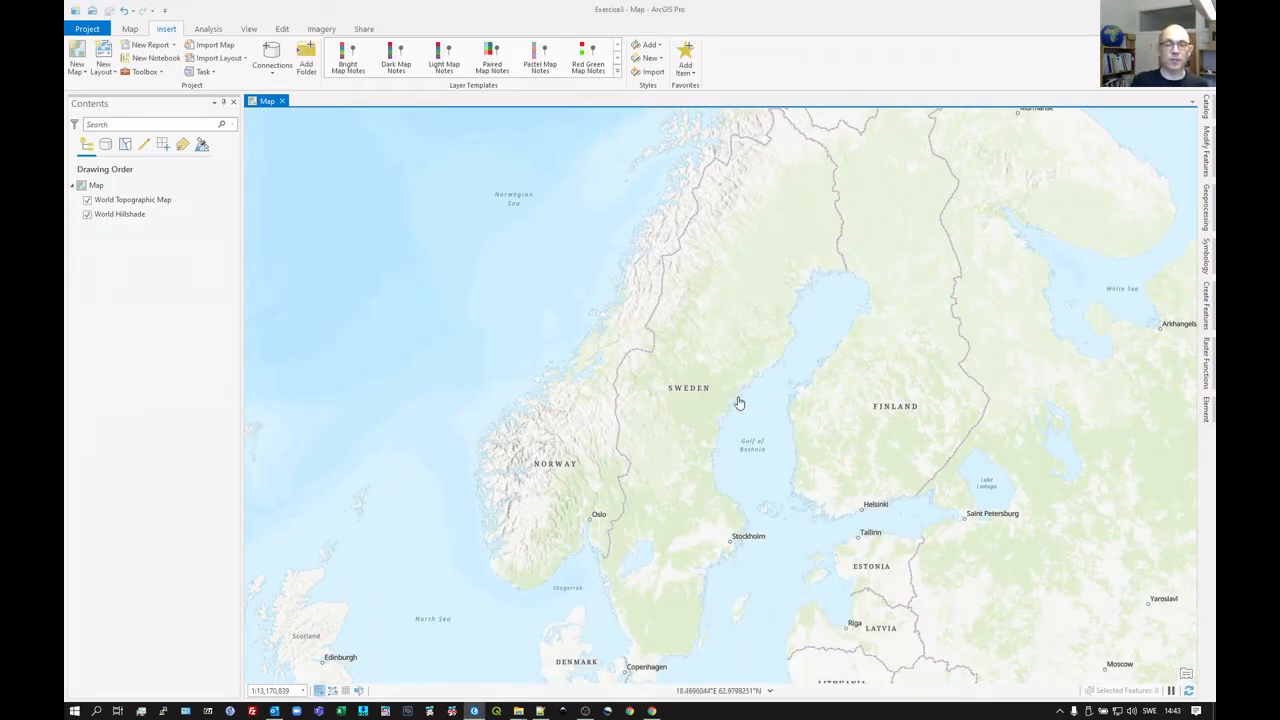
# Open the Exercise3 project folder in File Explorer to view its files, then return to ArcGIS Pro.
pyautogui.hotkey('alt', 'Tab')
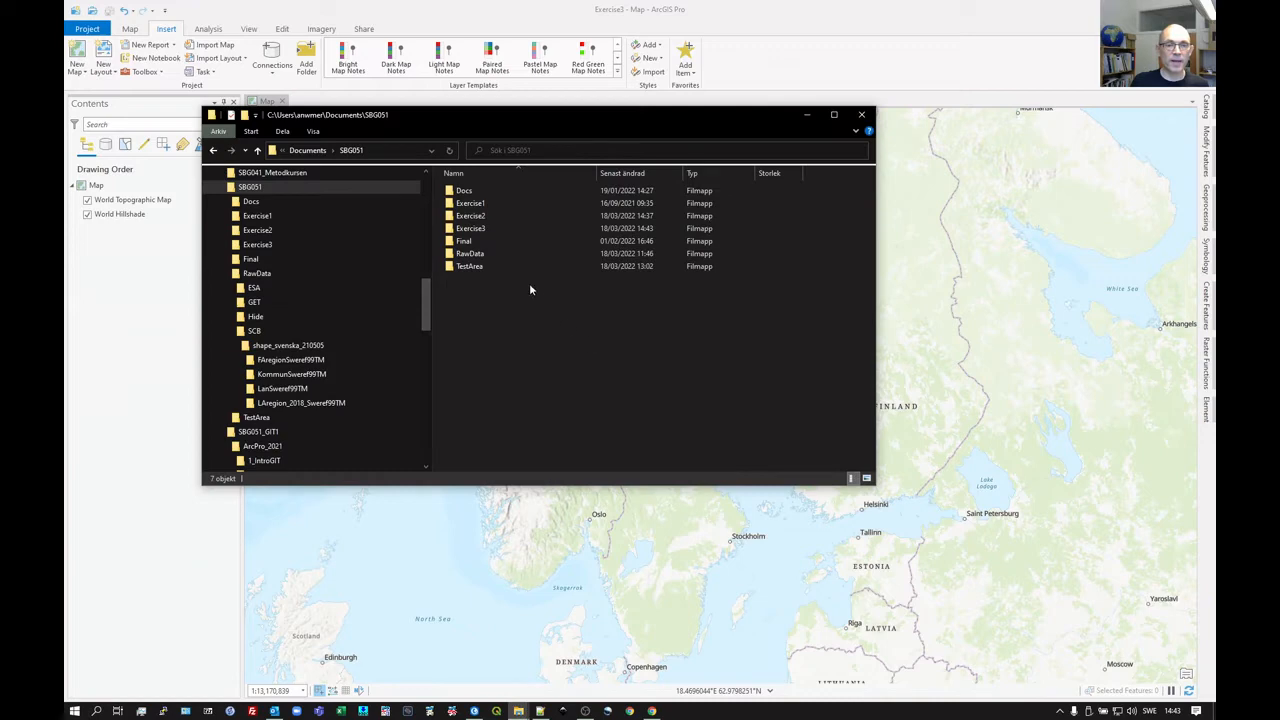
pyautogui.doubleClick(487, 229)
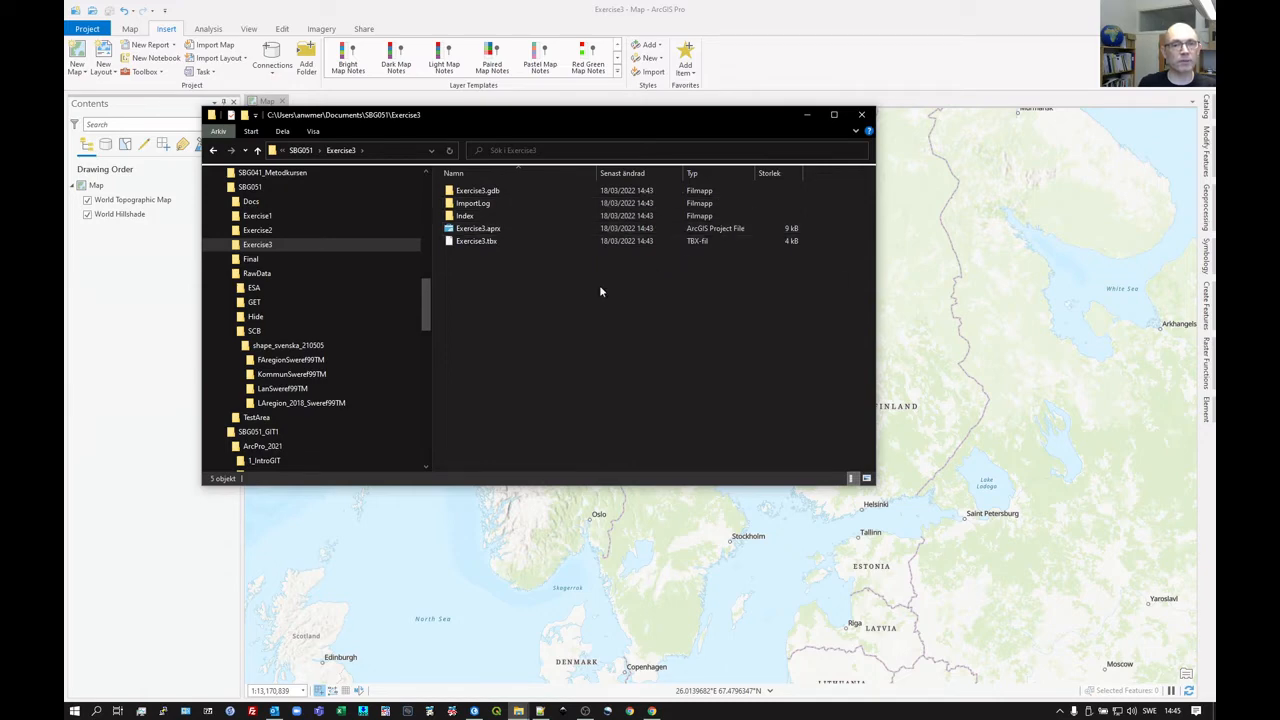
pyautogui.click(778, 61)
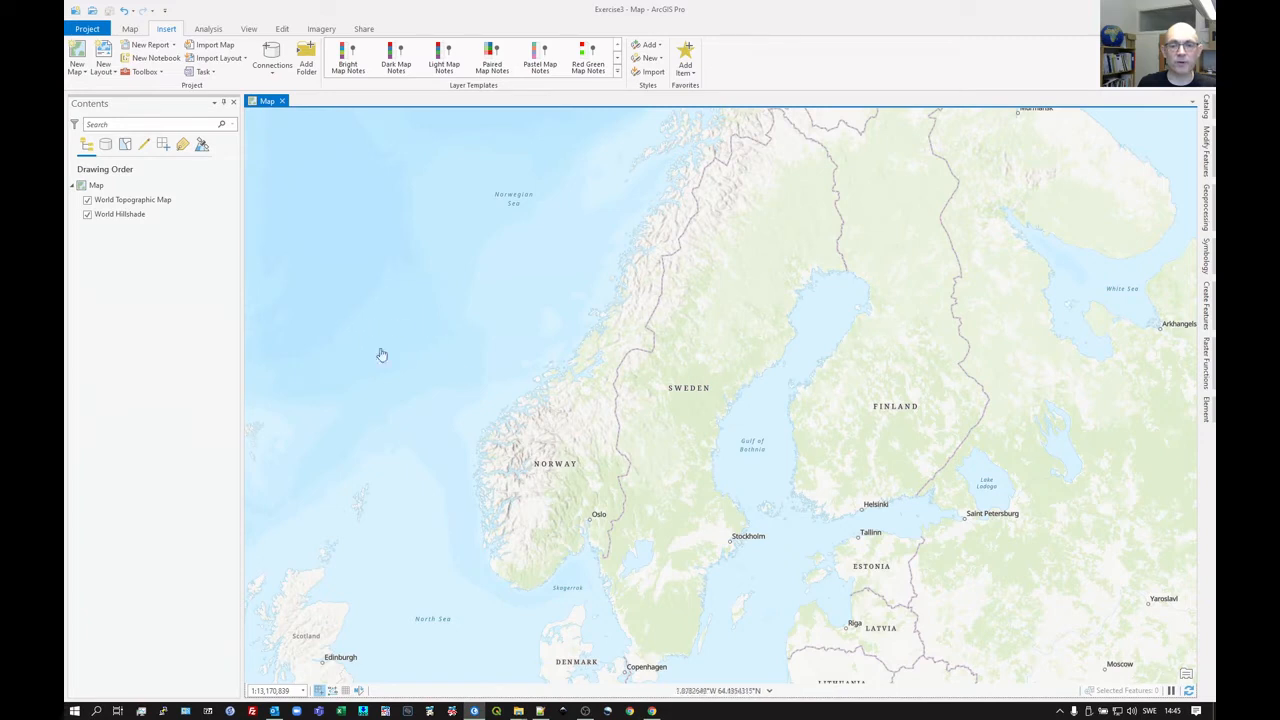
# Remove the World Topographic Map and World Hillshade layers from the map.
pyautogui.click(129, 218)
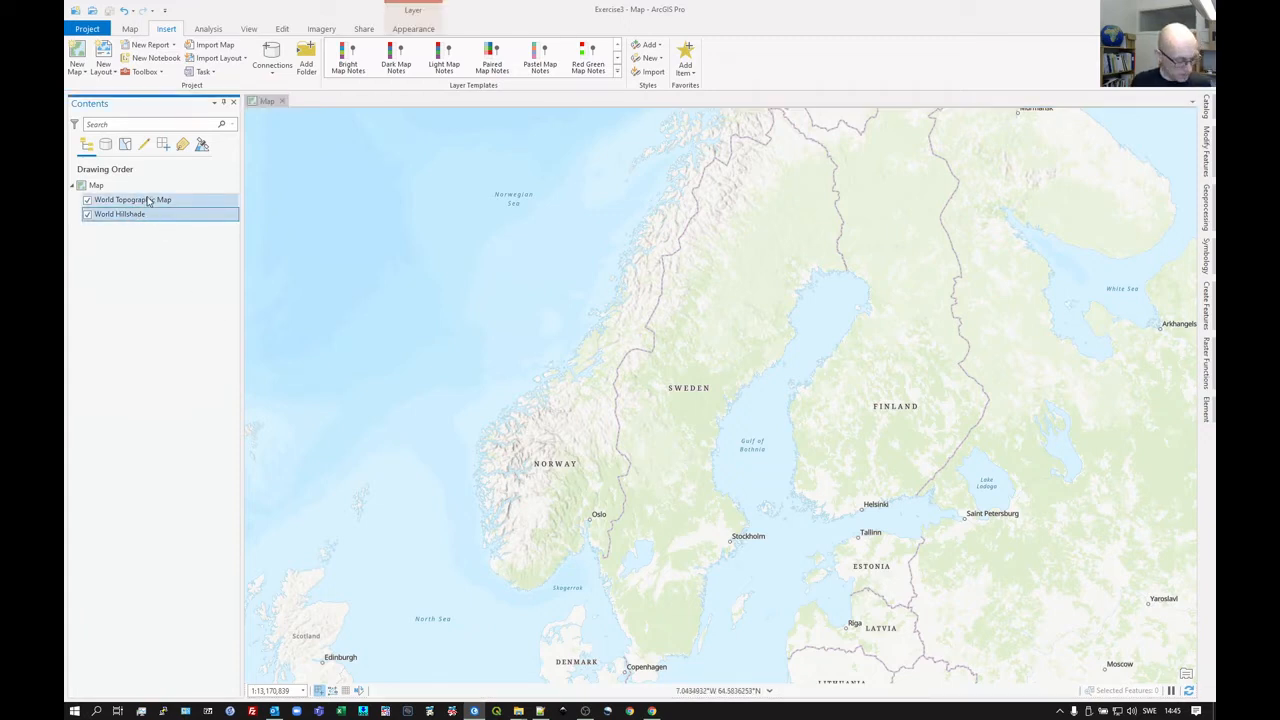
pyautogui.keyDown('ctrl'); pyautogui.click(148, 201); pyautogui.keyUp('ctrl')
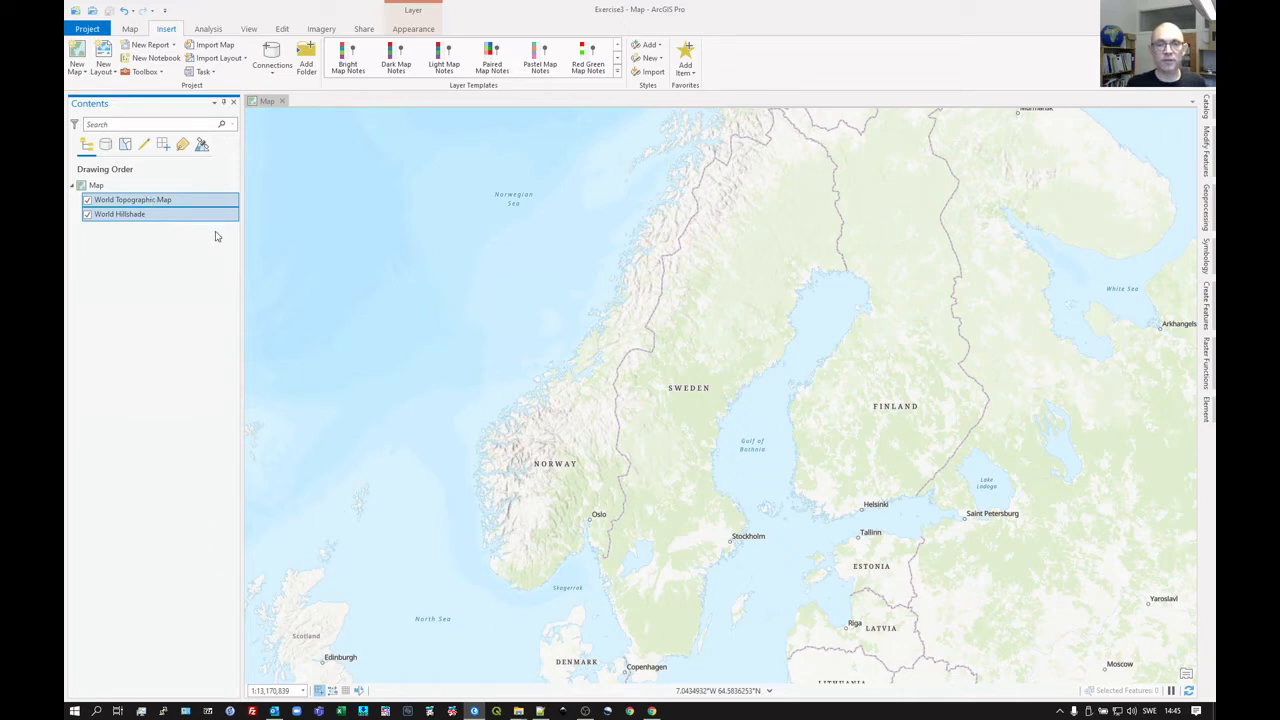
pyautogui.rightClick(151, 216)
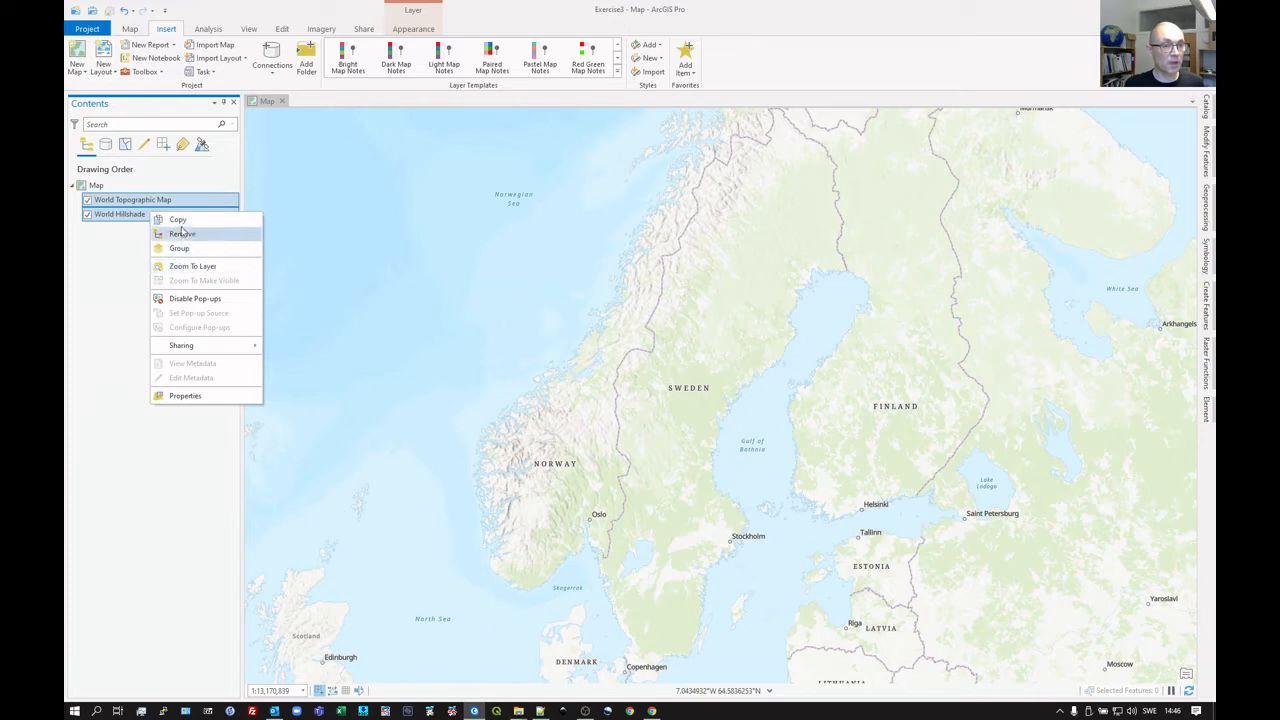
pyautogui.click(181, 234)
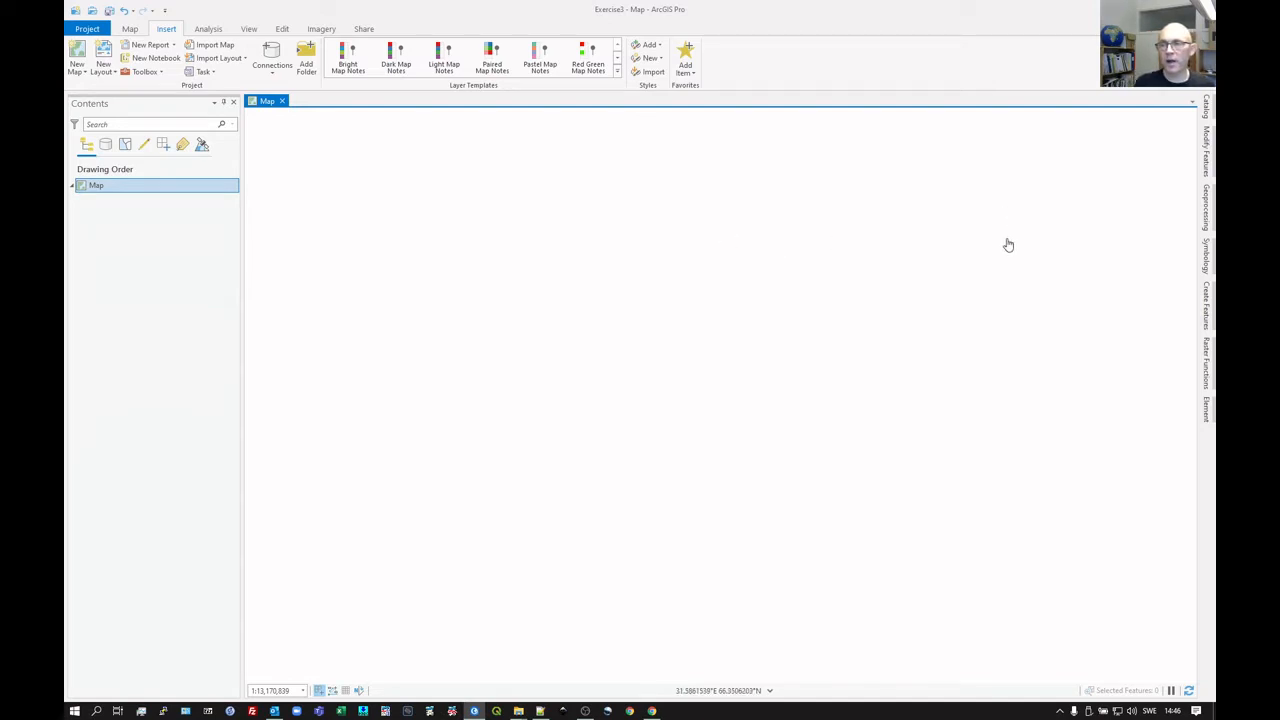
# Examine the Exercise3 project folder in the Catalog, checking its Exercise3.gdb geodatabase and Exercise3.tbx toolbox for contents.
pyautogui.click(1208, 112)
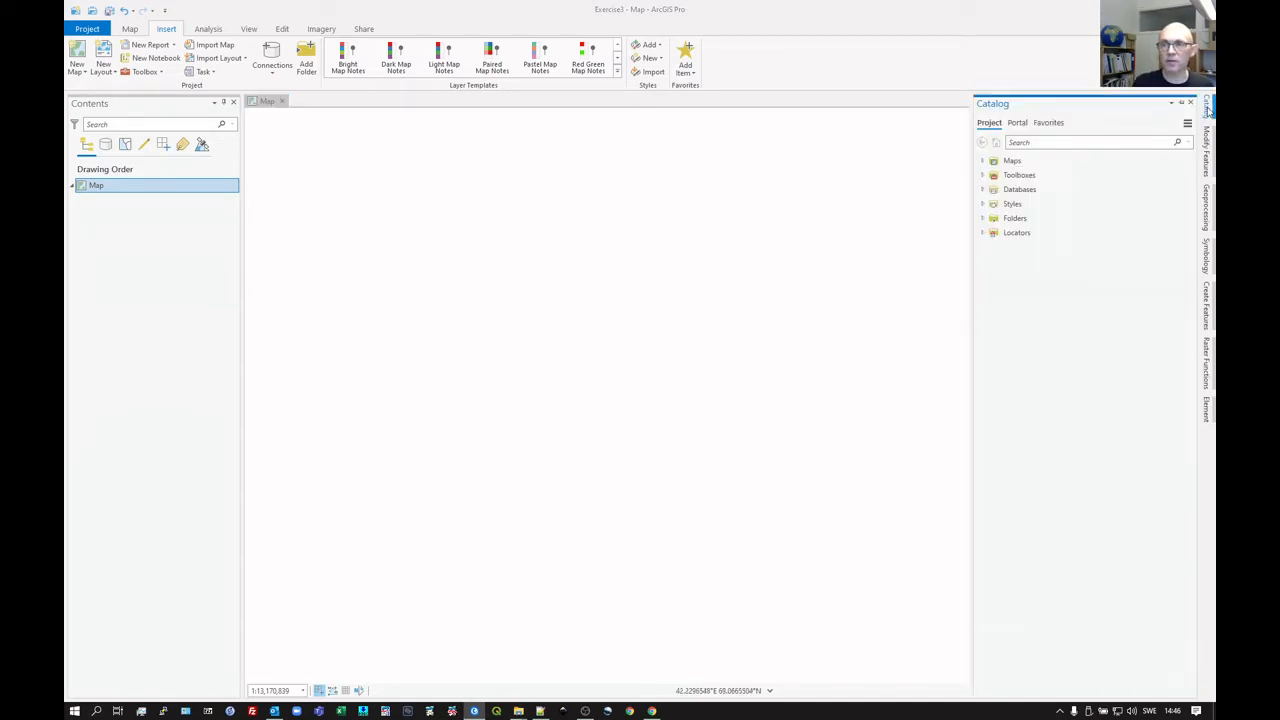
pyautogui.click(983, 219)
pyautogui.click(992, 232)
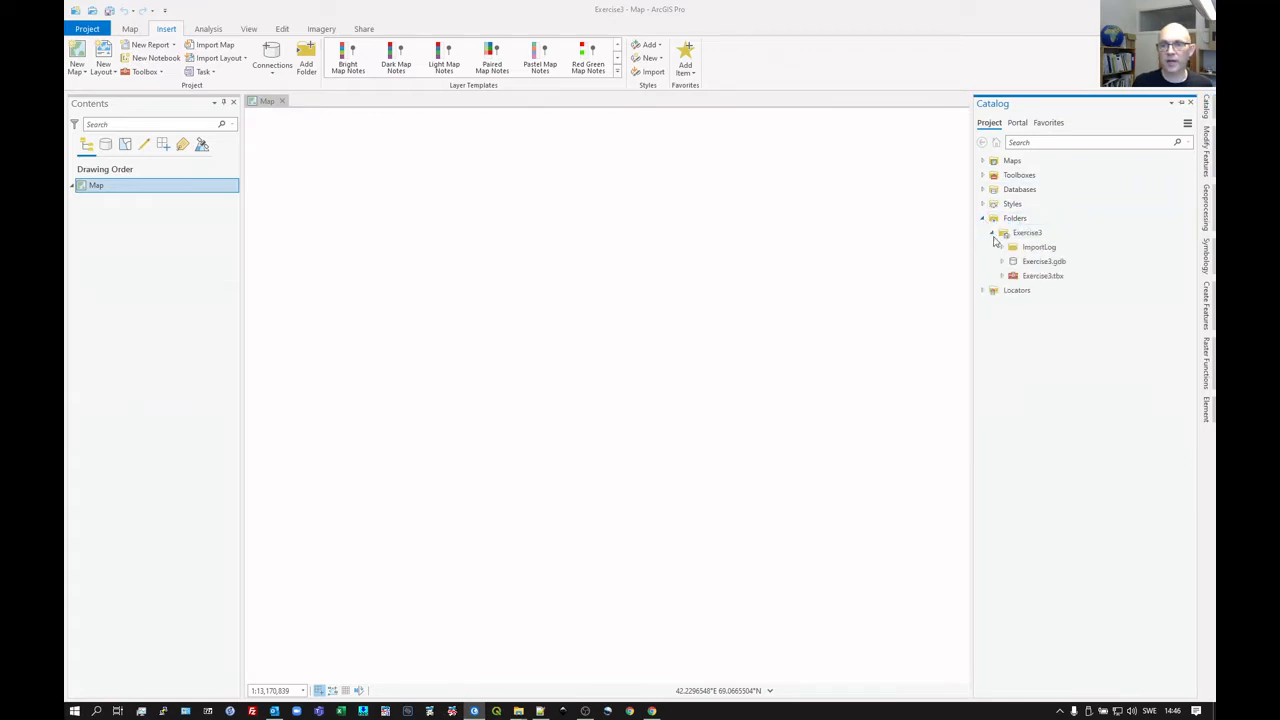
pyautogui.click(1040, 278)
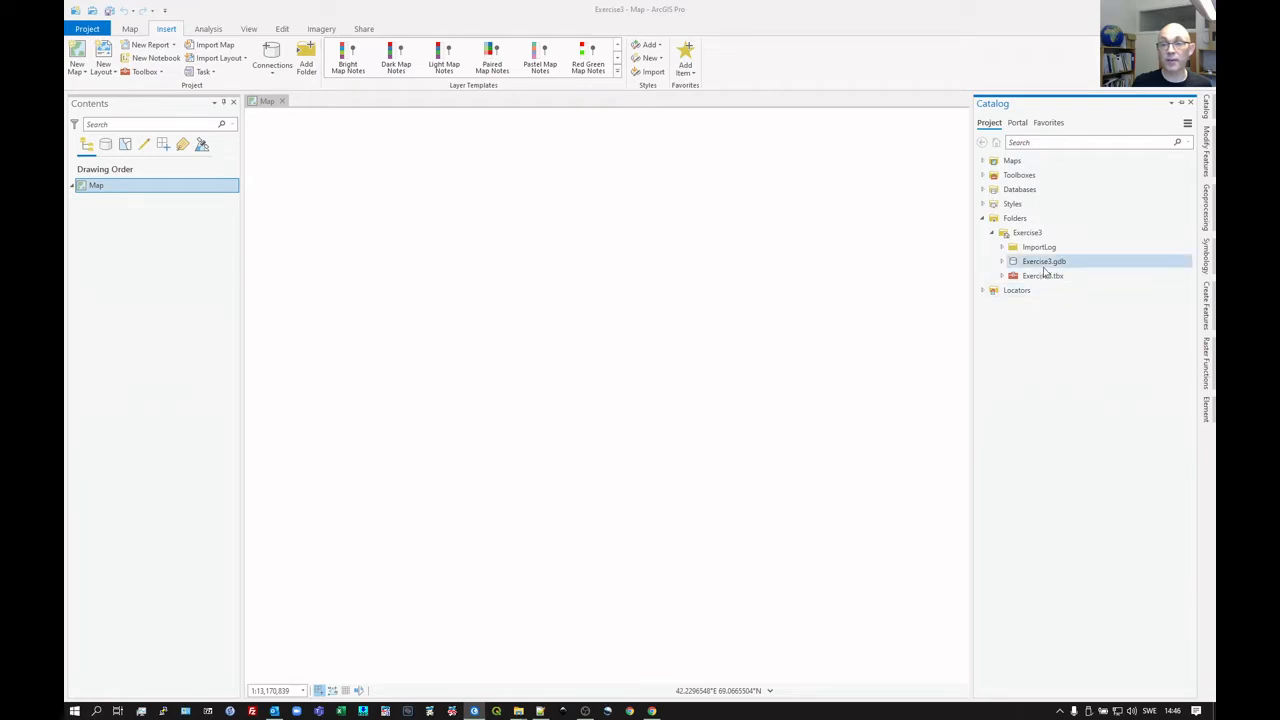
pyautogui.click(1040, 262)
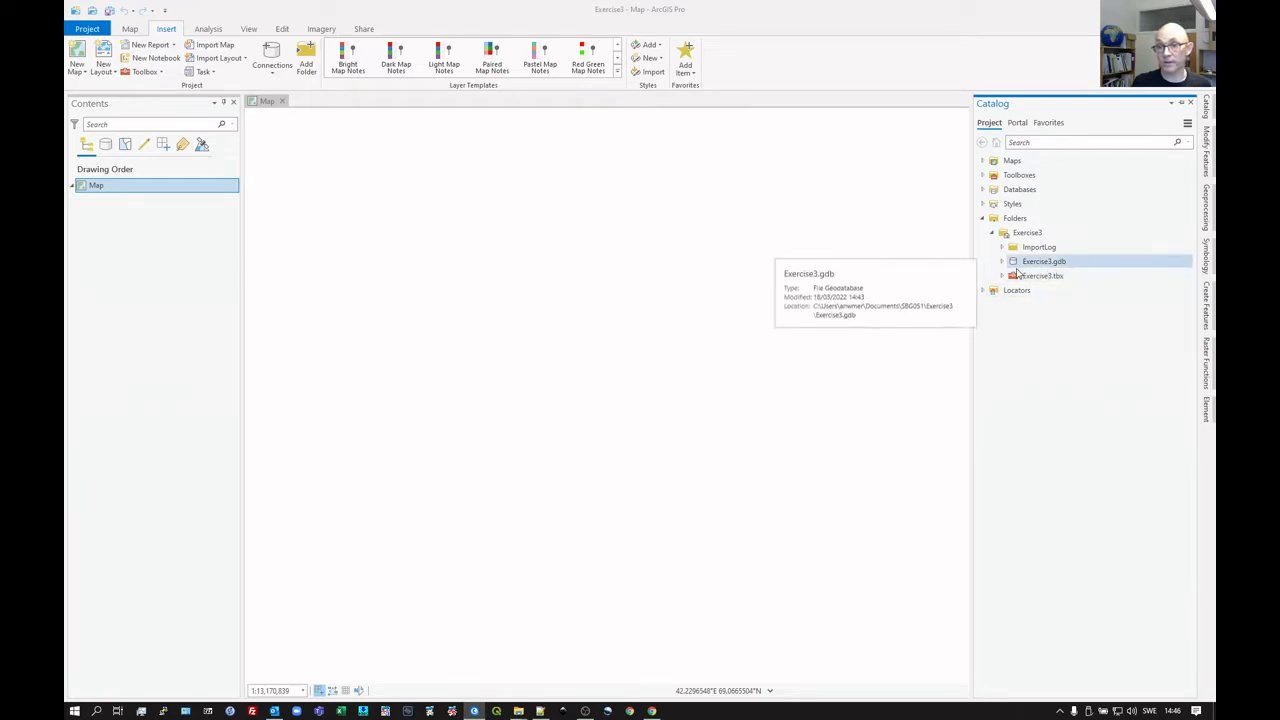
pyautogui.click(1002, 262)
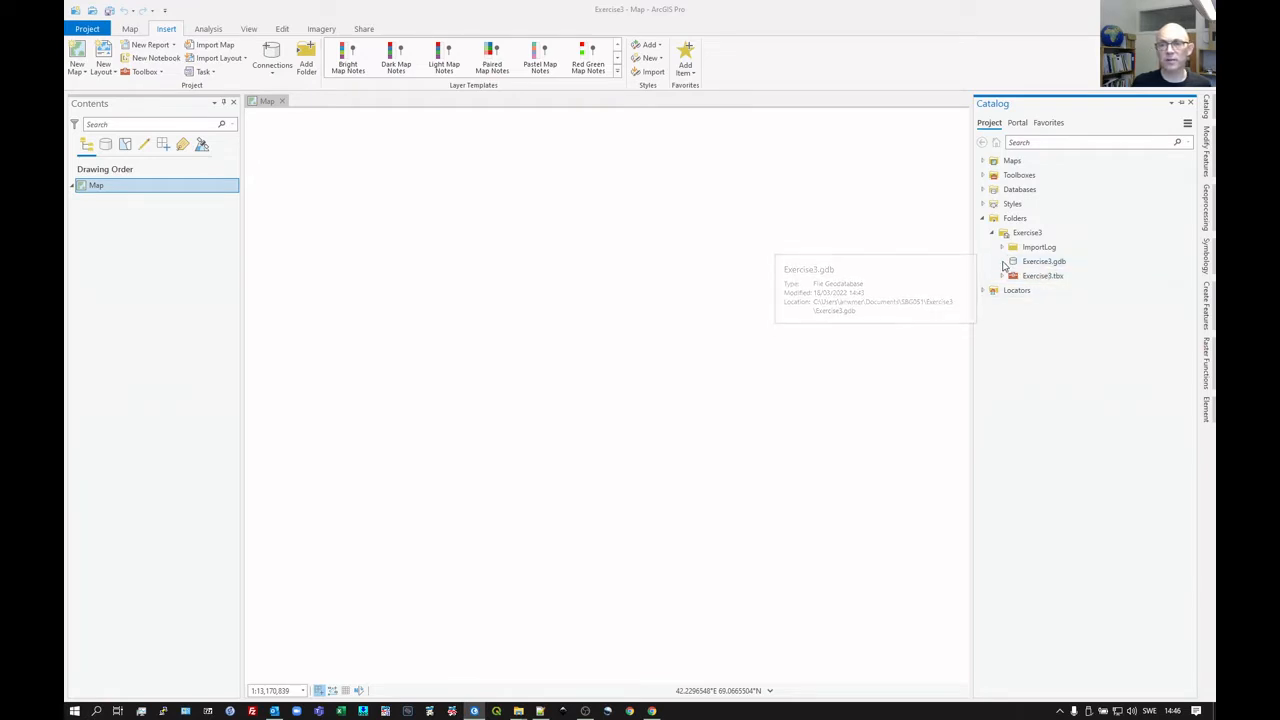
pyautogui.click(1002, 277)
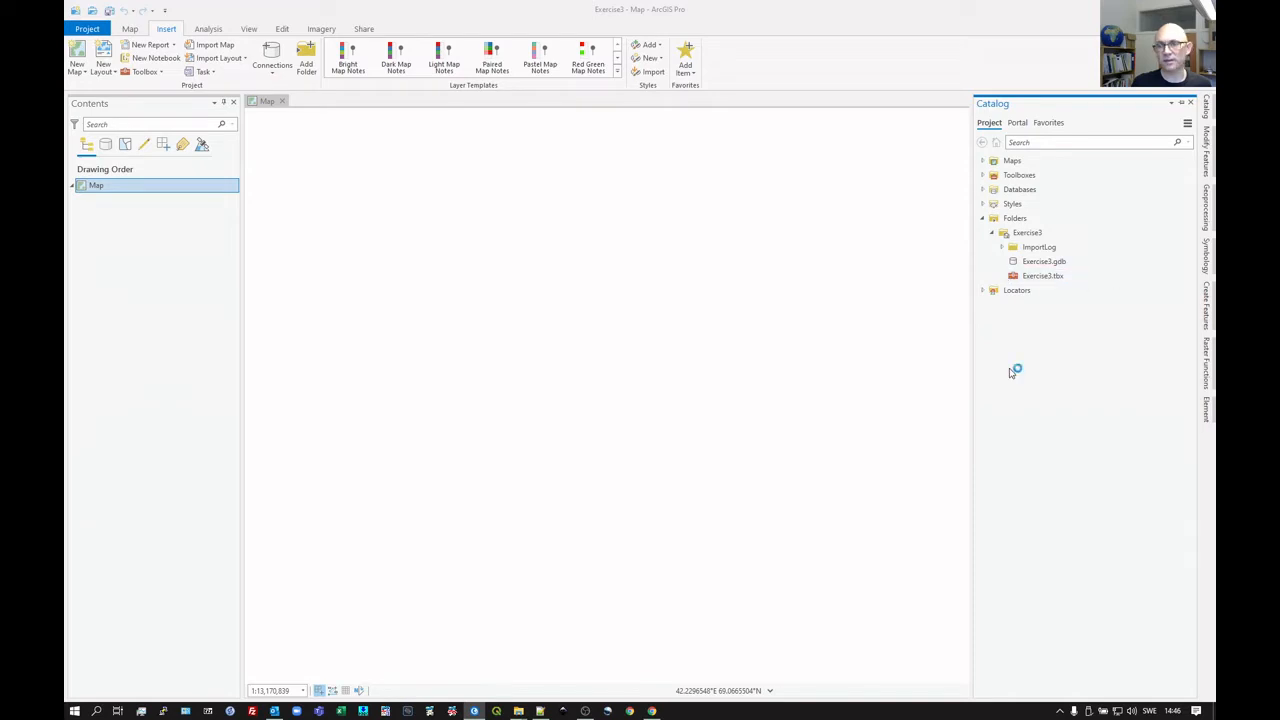
pyautogui.click(1049, 280)
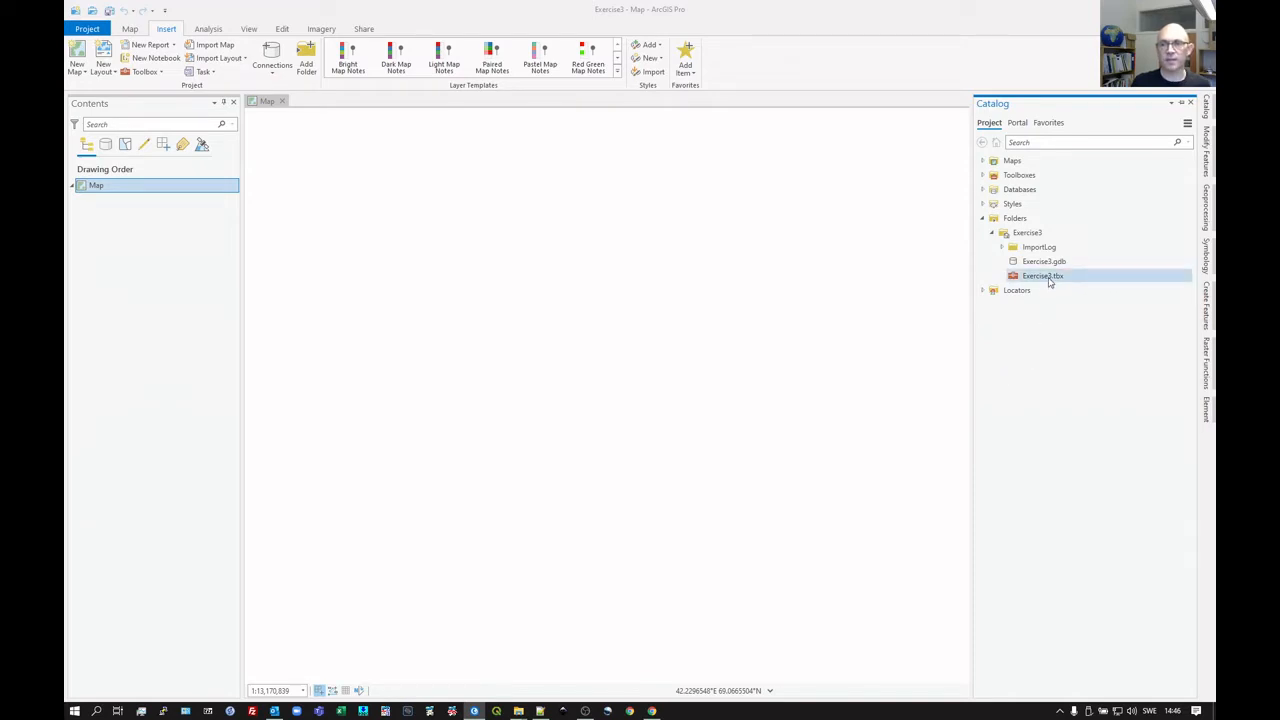
# Add a folder connection to RawData in the SBG051 folder, inside the local user profile's Documents folder on Windows (C:).
pyautogui.click(1015, 220)
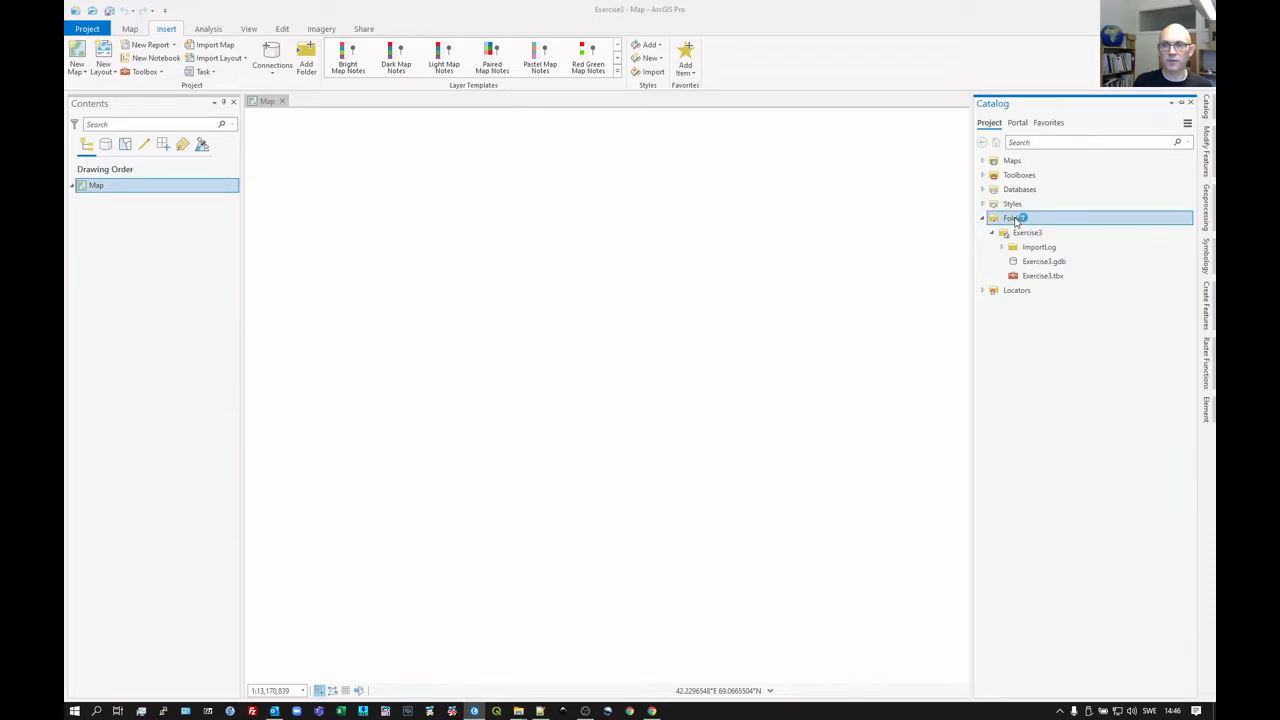
pyautogui.rightClick(1015, 220)
pyautogui.click(1038, 226)
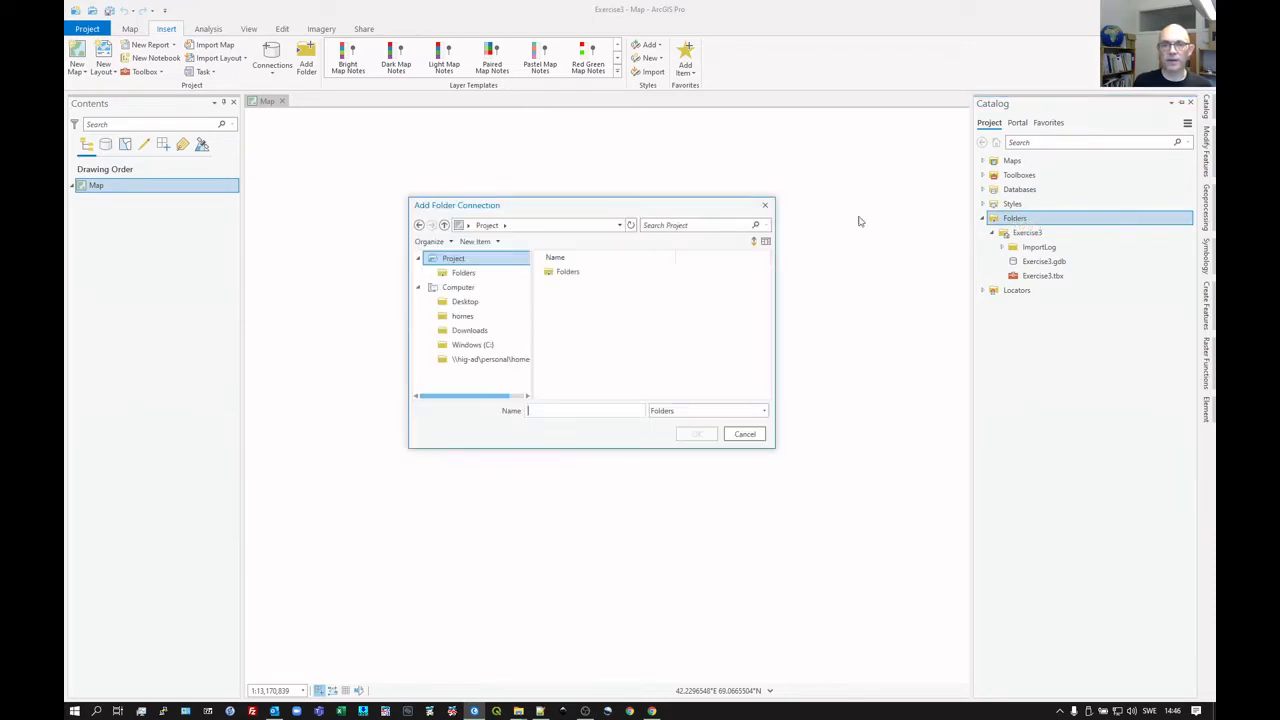
pyautogui.click(480, 317)
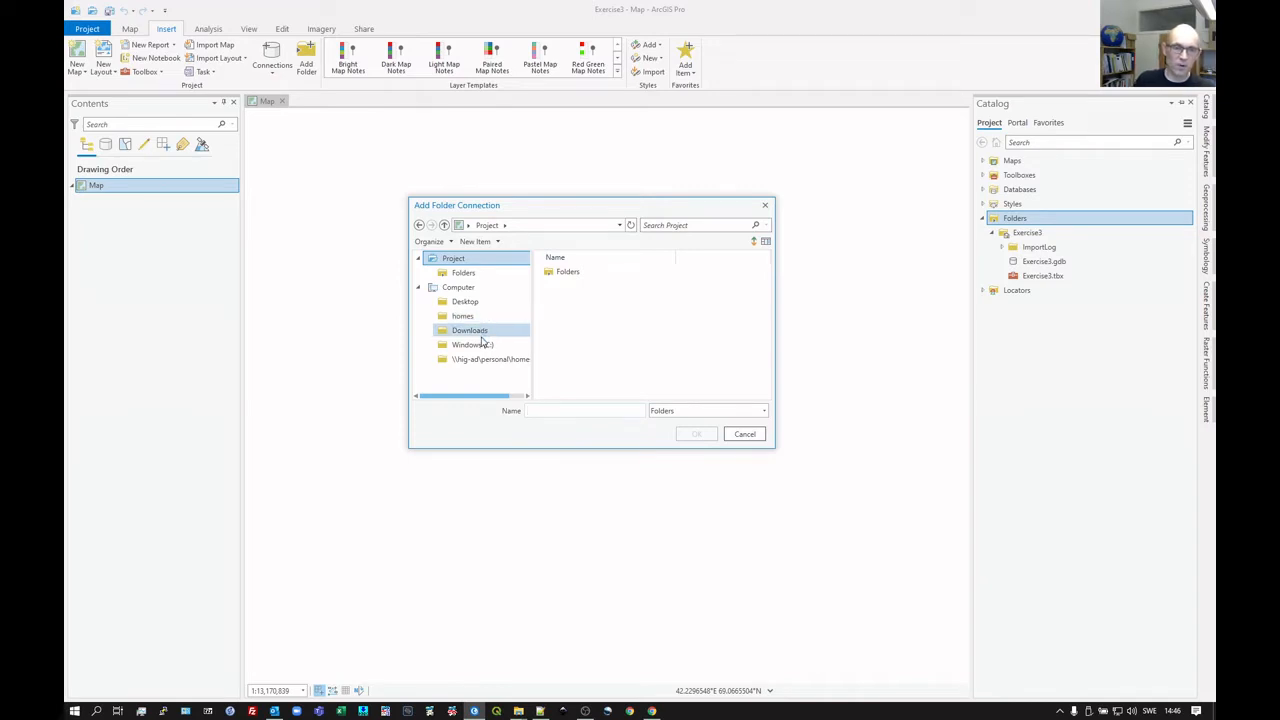
pyautogui.click(484, 345)
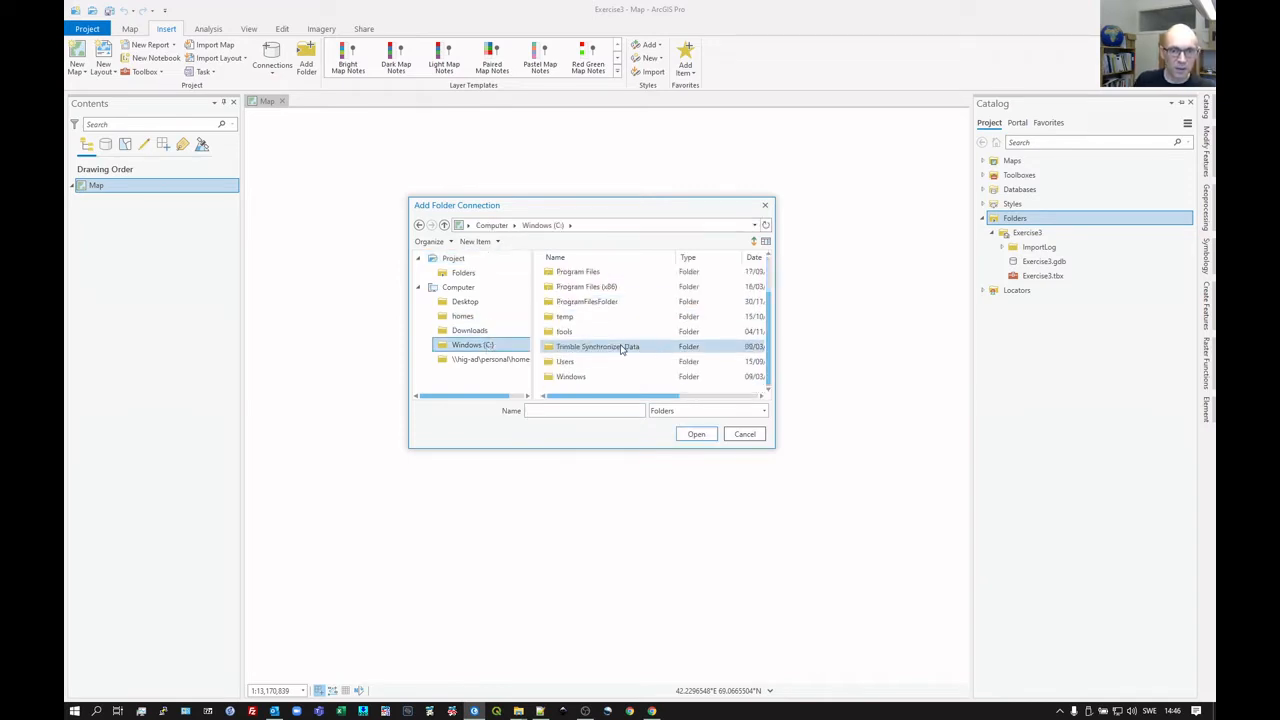
pyautogui.scroll(-2, 600, 350)
pyautogui.doubleClick(578, 364)
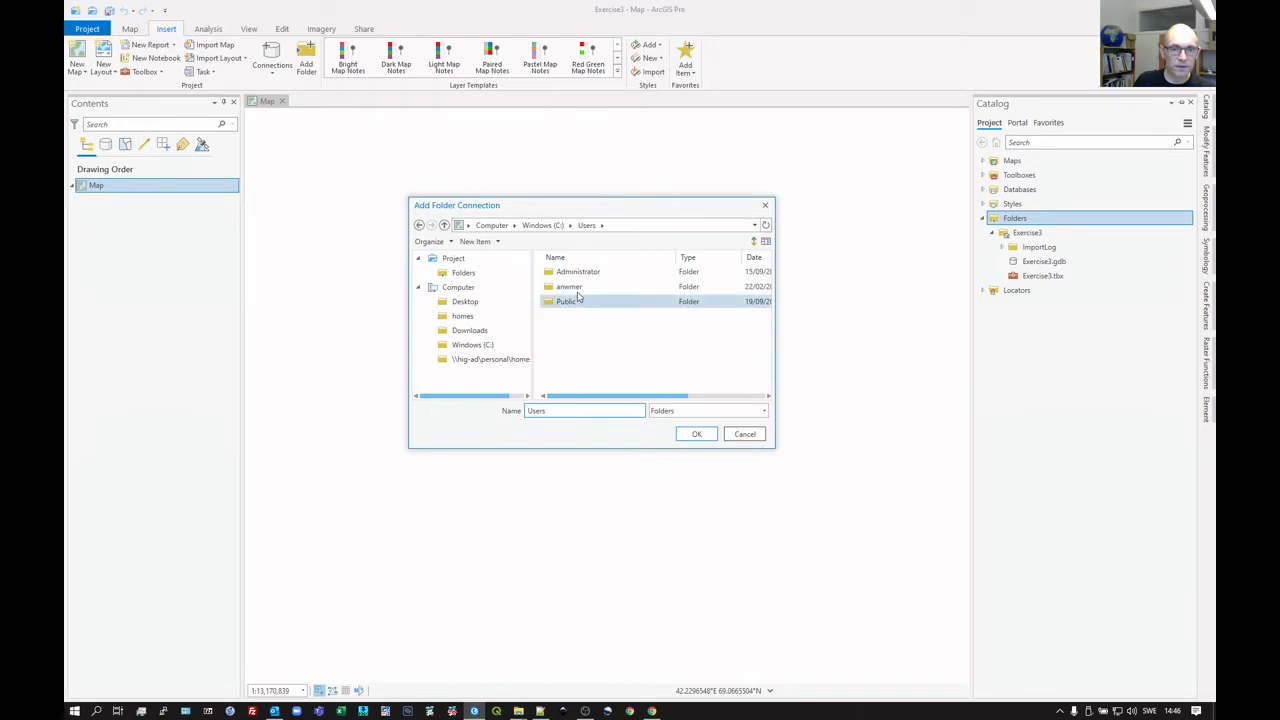
pyautogui.doubleClick(571, 287)
pyautogui.scroll(-2, 614, 310)
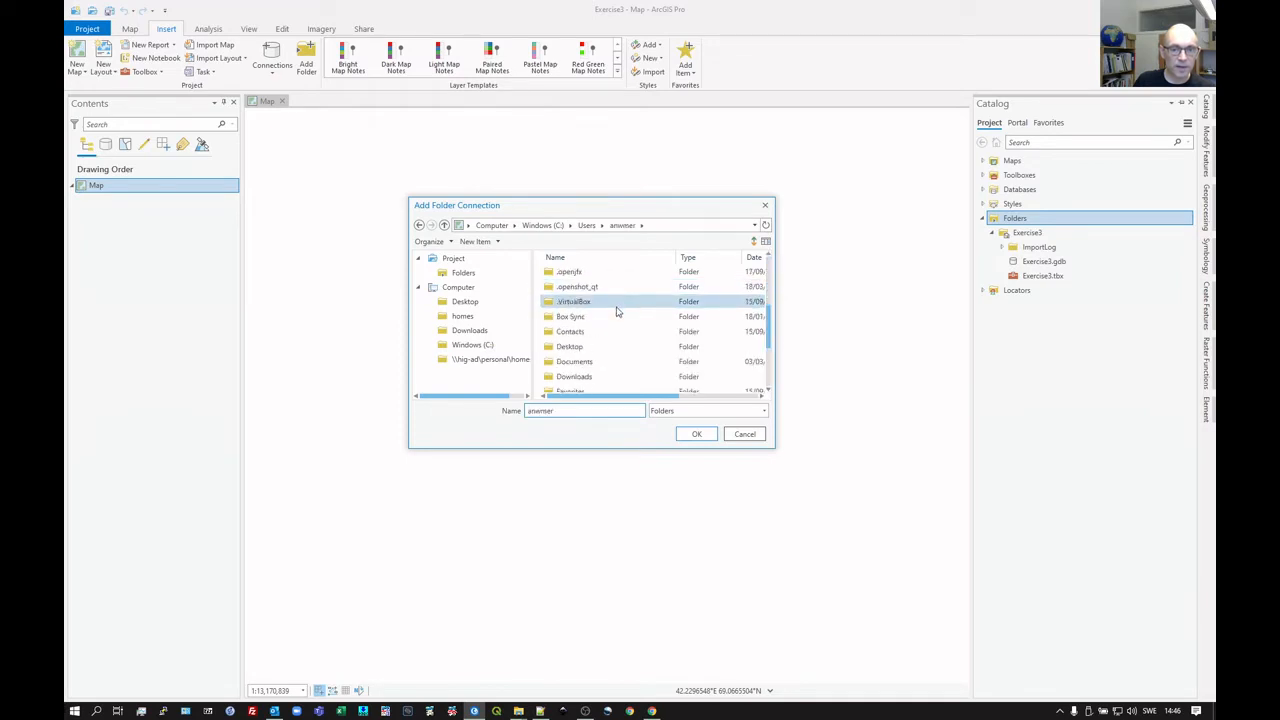
pyautogui.doubleClick(598, 365)
pyautogui.scroll(-3, 645, 362)
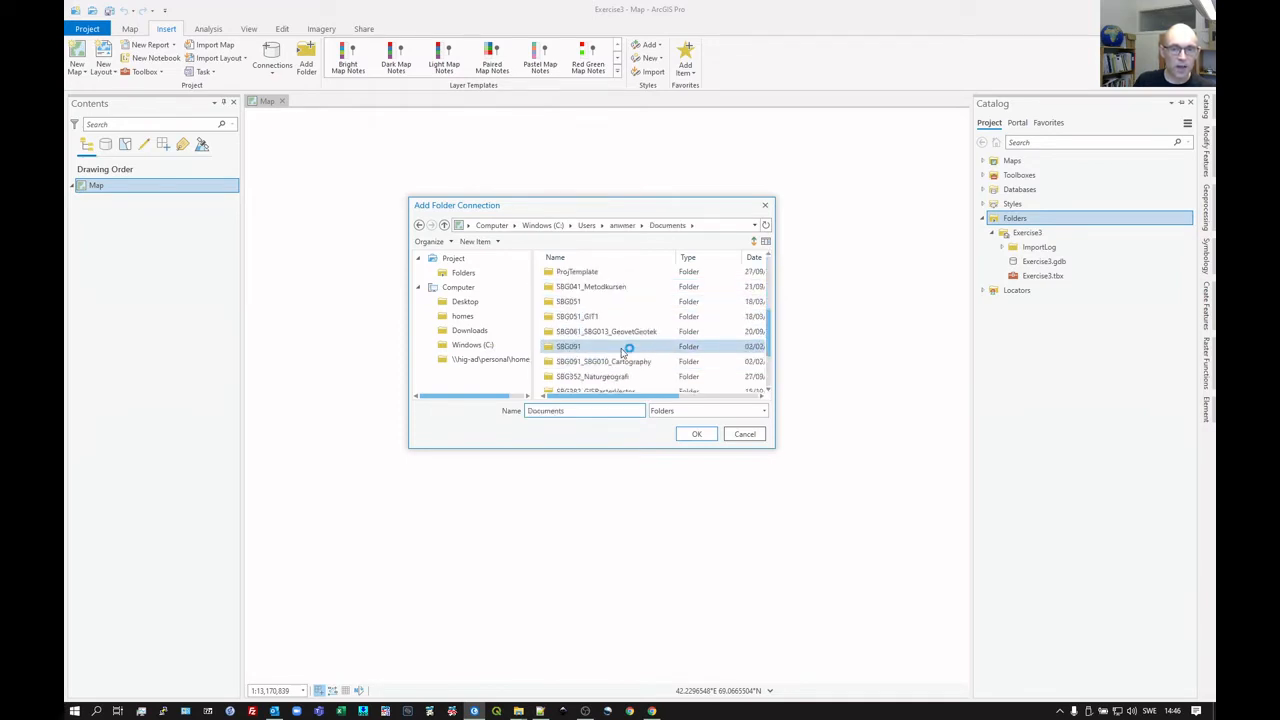
pyautogui.doubleClick(587, 302)
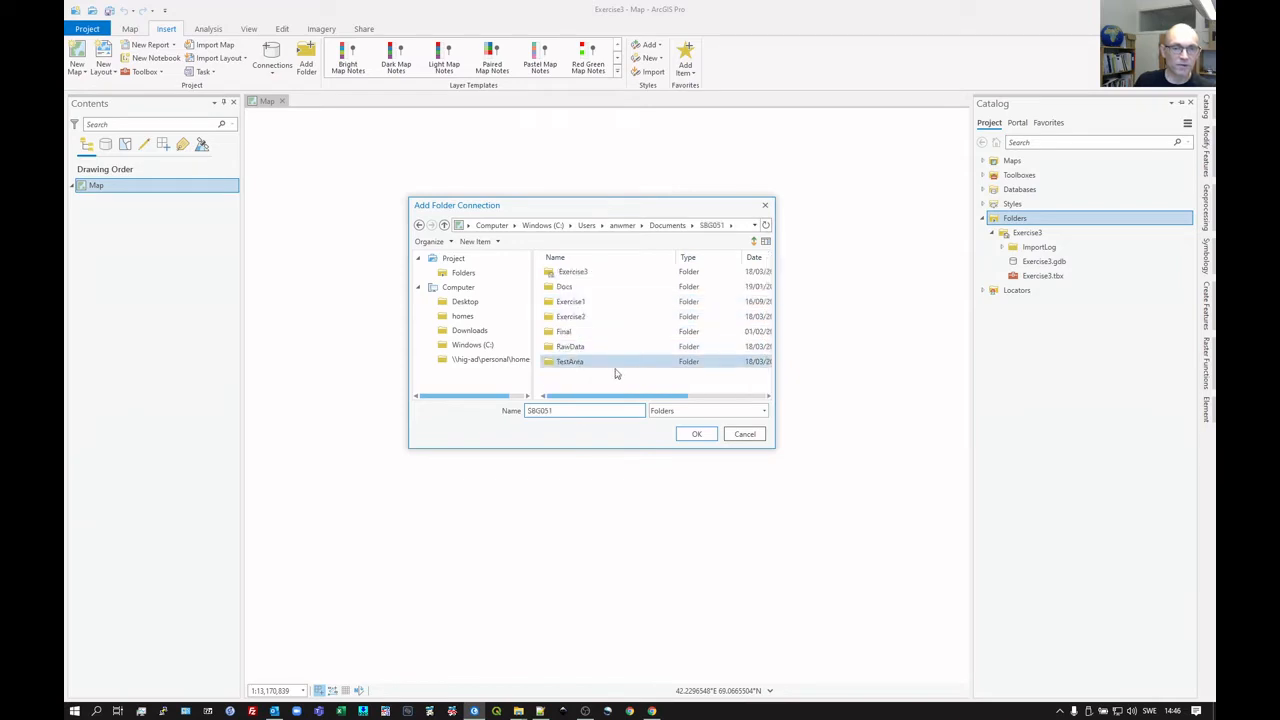
pyautogui.click(570, 348)
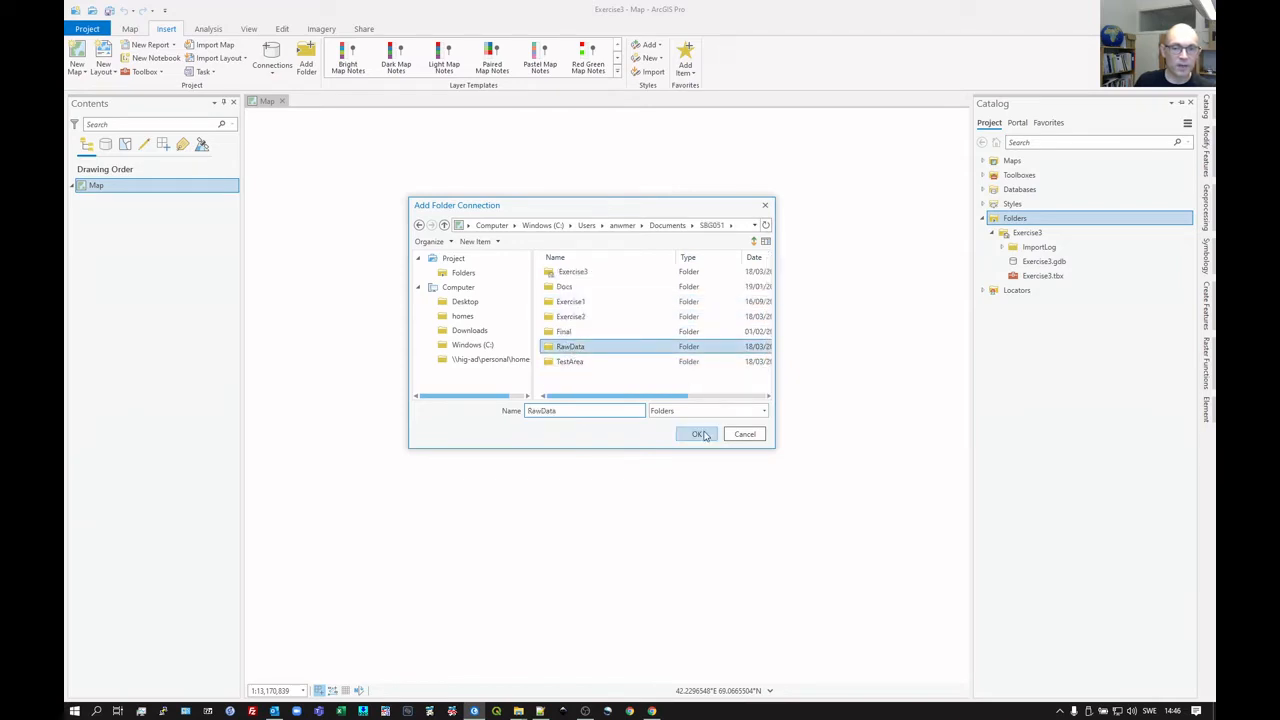
pyautogui.click(698, 434)
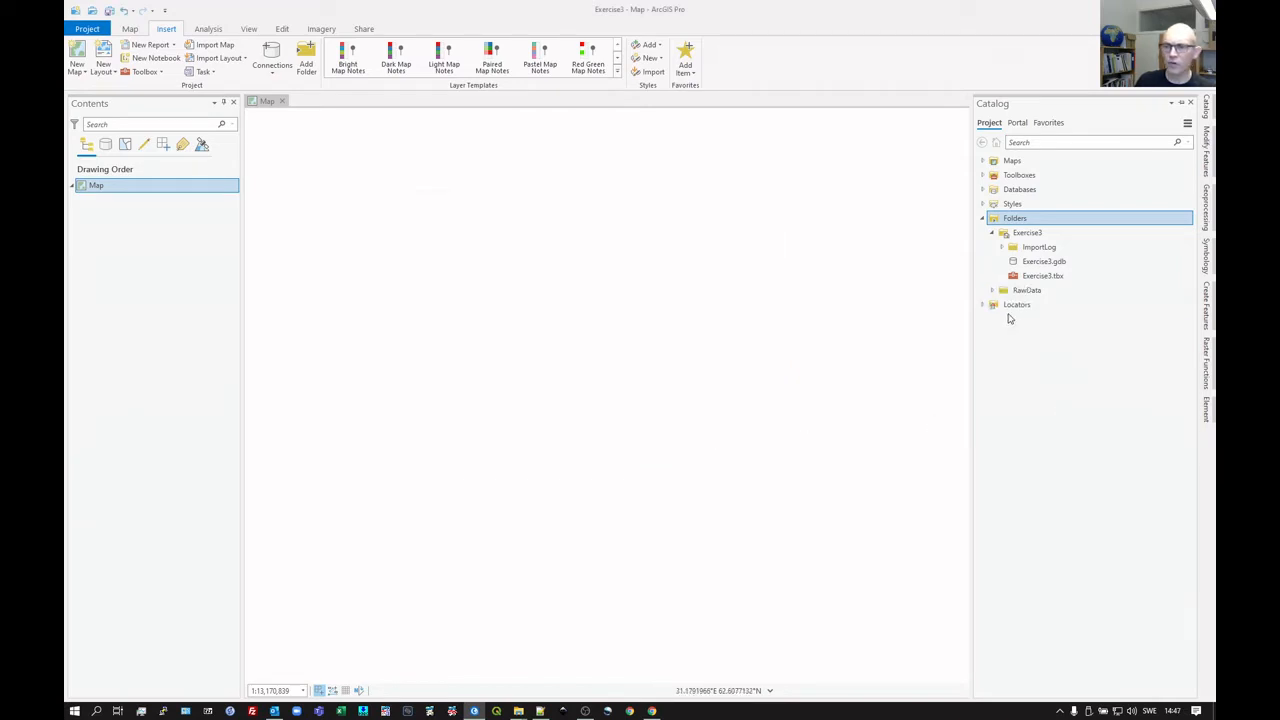
# Add the Lan_Sweref99TM_region.shp shapefile from RawData's SCB, shape_svenska_210505, LanSweref99TM folder to the map.
pyautogui.click(992, 290)
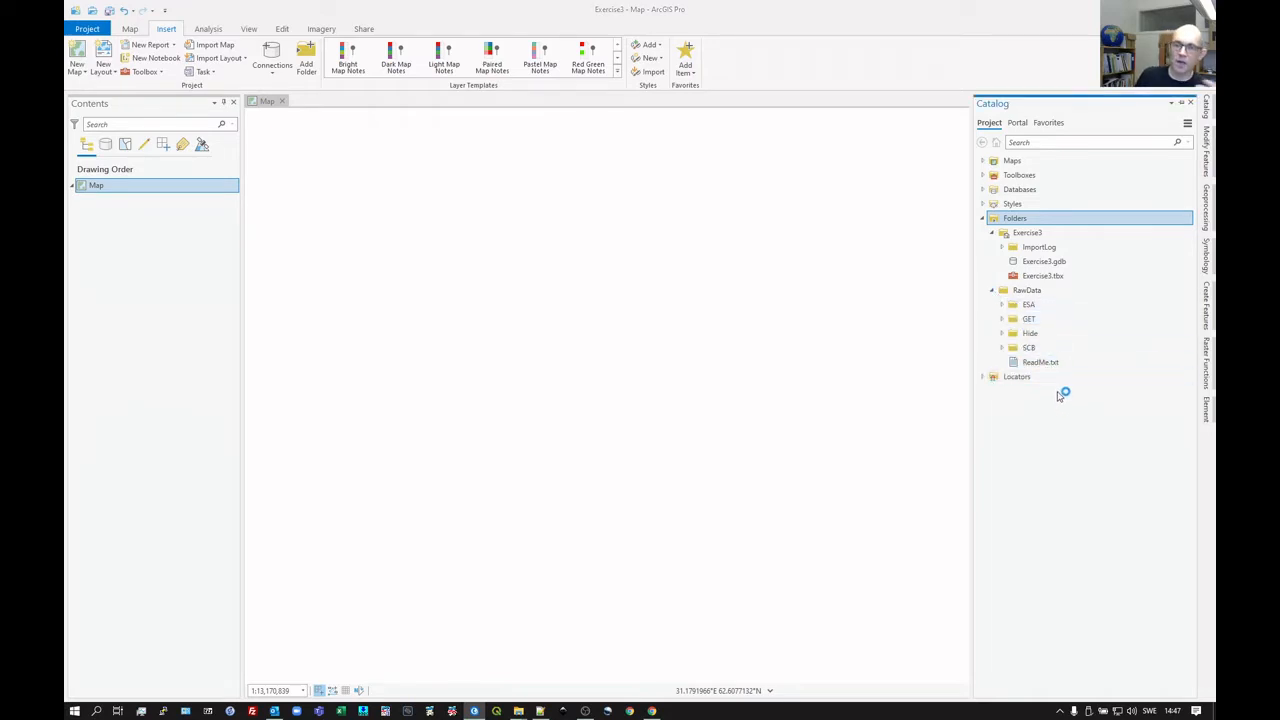
pyautogui.click(1002, 348)
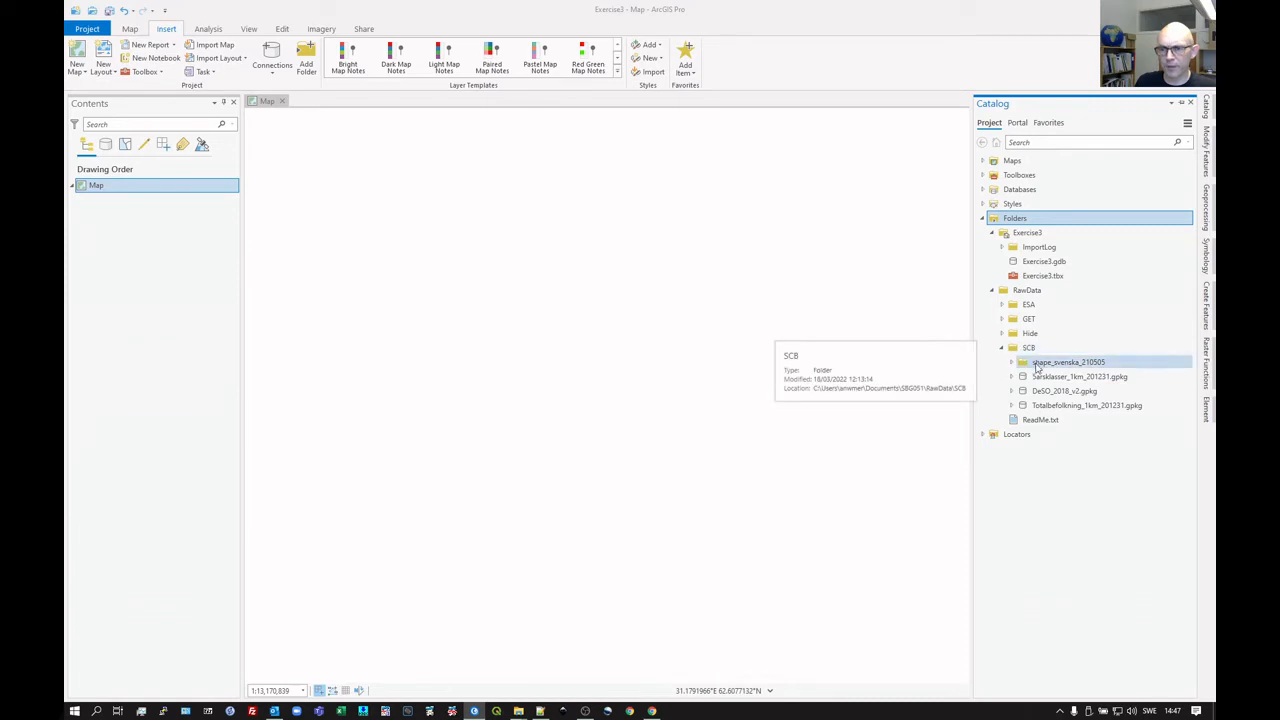
pyautogui.doubleClick(1062, 421)
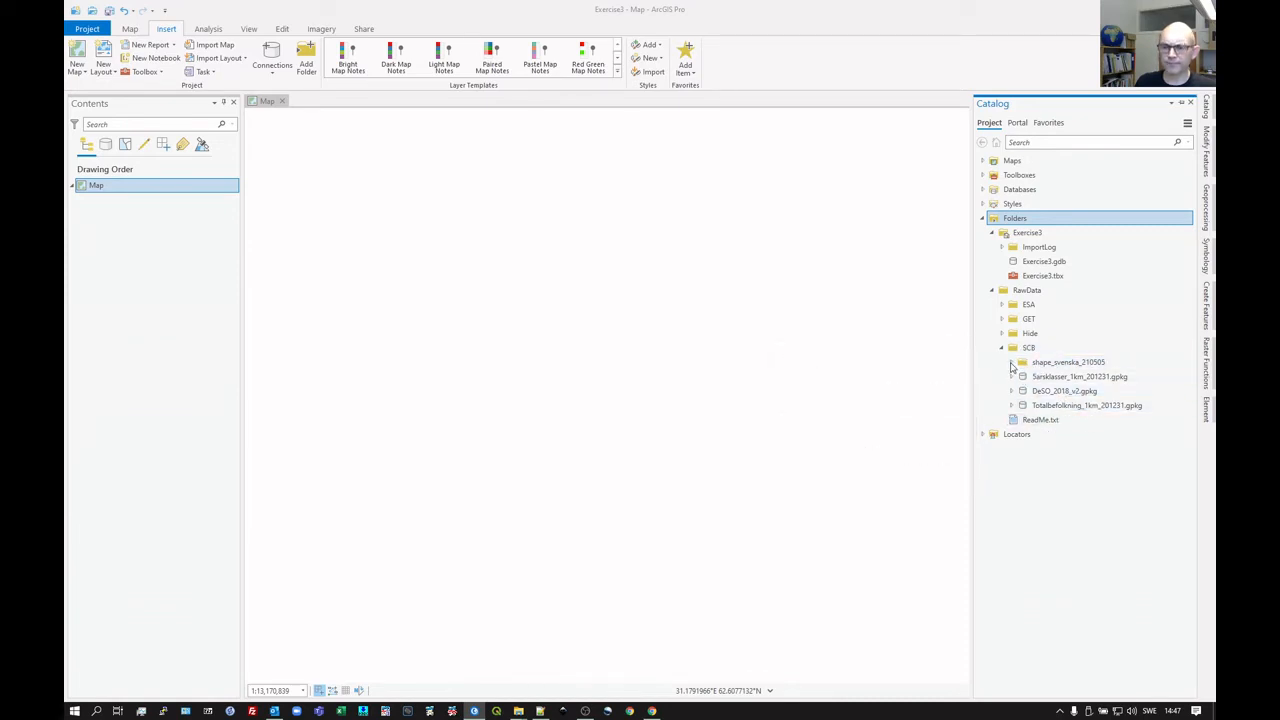
pyautogui.click(1012, 364)
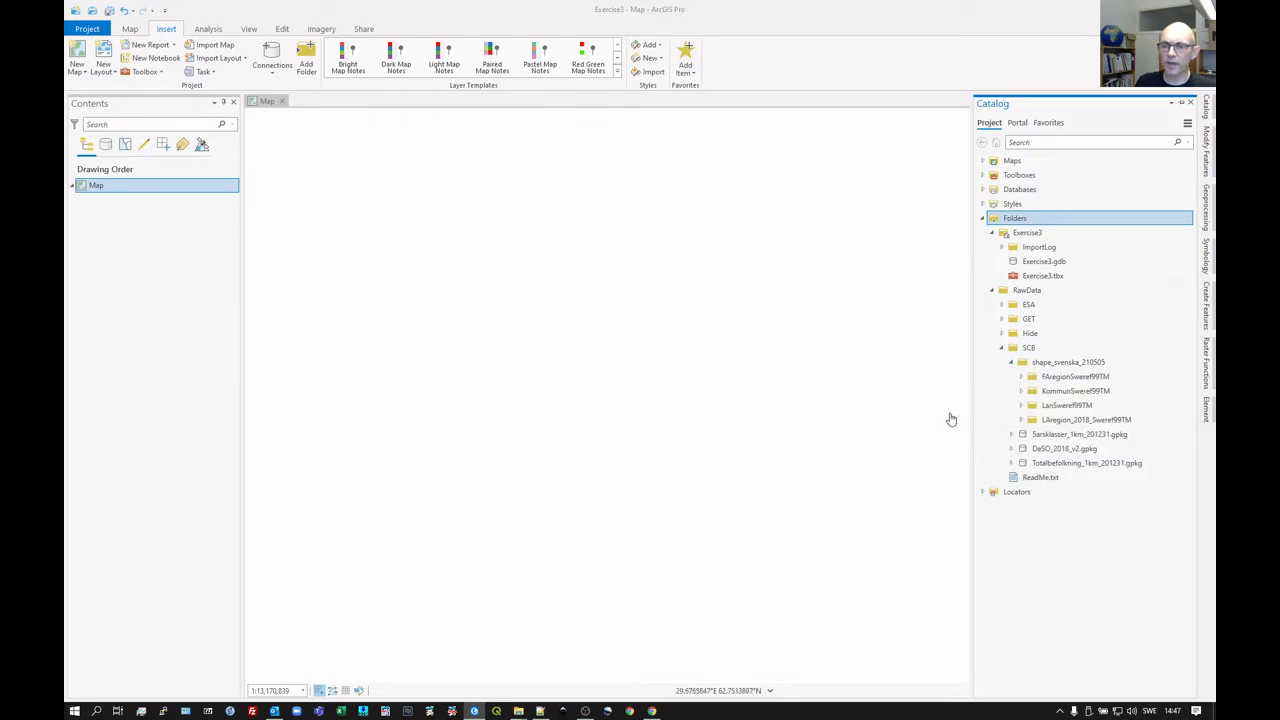
pyautogui.click(1020, 406)
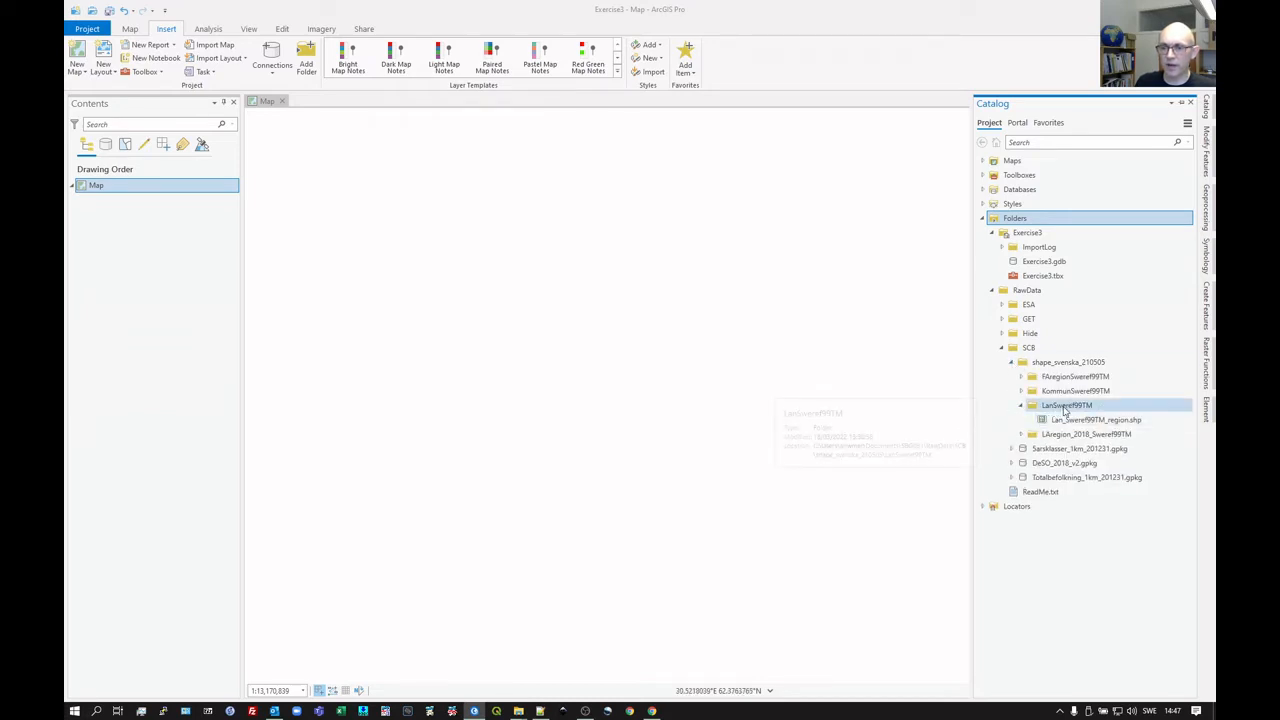
pyautogui.click(1108, 421)
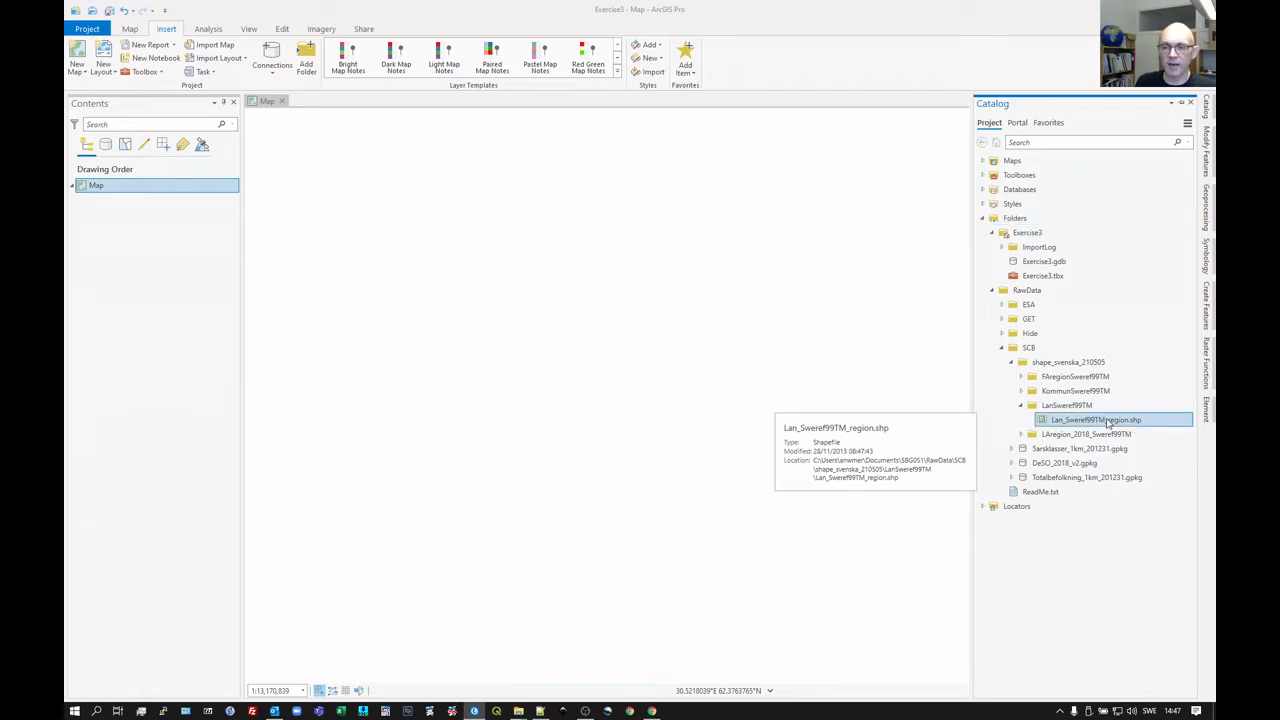
pyautogui.moveTo(1108, 422)
pyautogui.mouseDown()
pyautogui.moveTo(1026, 400)
pyautogui.moveTo(780, 404)
pyautogui.mouseUp()
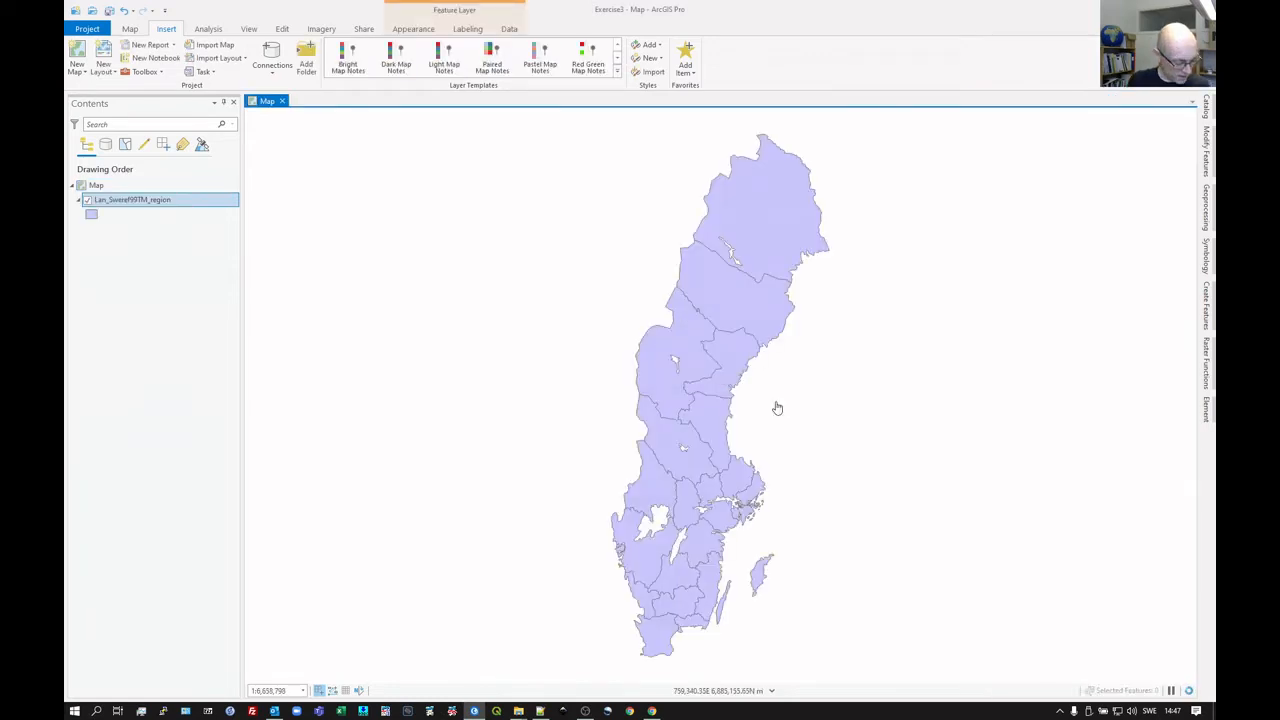
# Switch to File Explorer, examine the files in the LanSweref99TM folder with their full names readable, then return to ArcGIS Pro.
pyautogui.hotkey('alt', 'Tab')
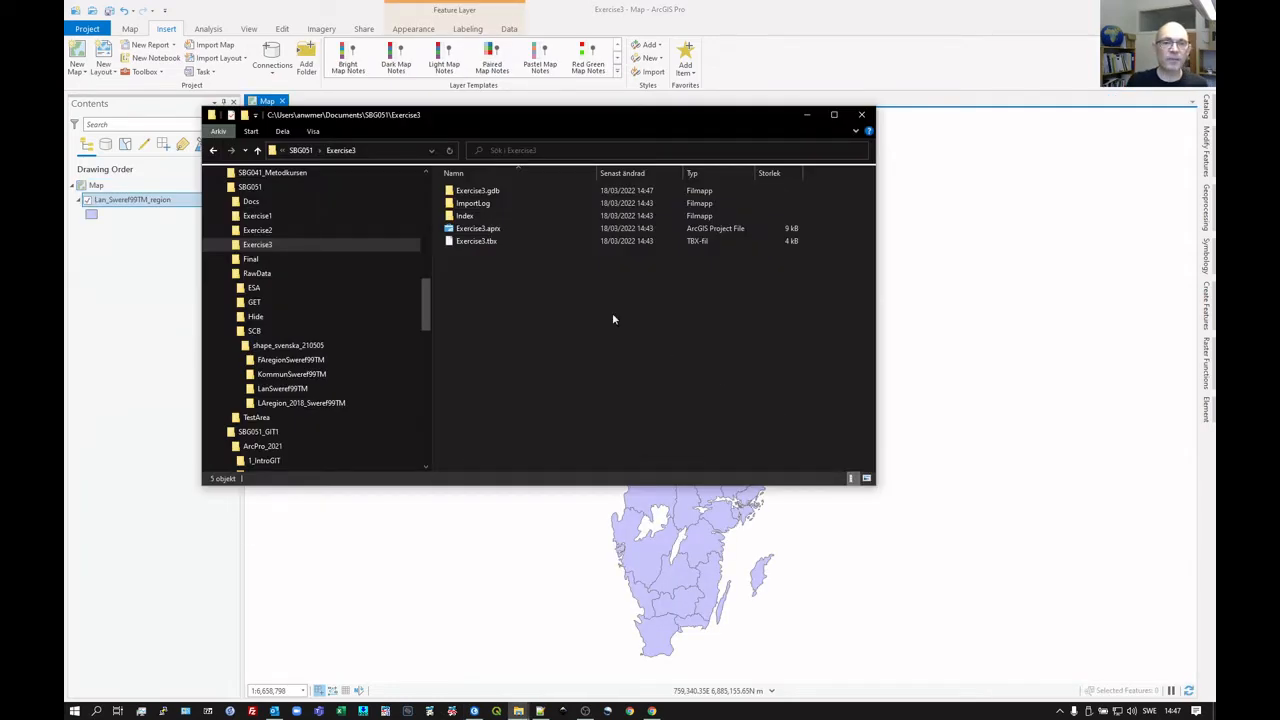
pyautogui.click(300, 150)
pyautogui.click(472, 258)
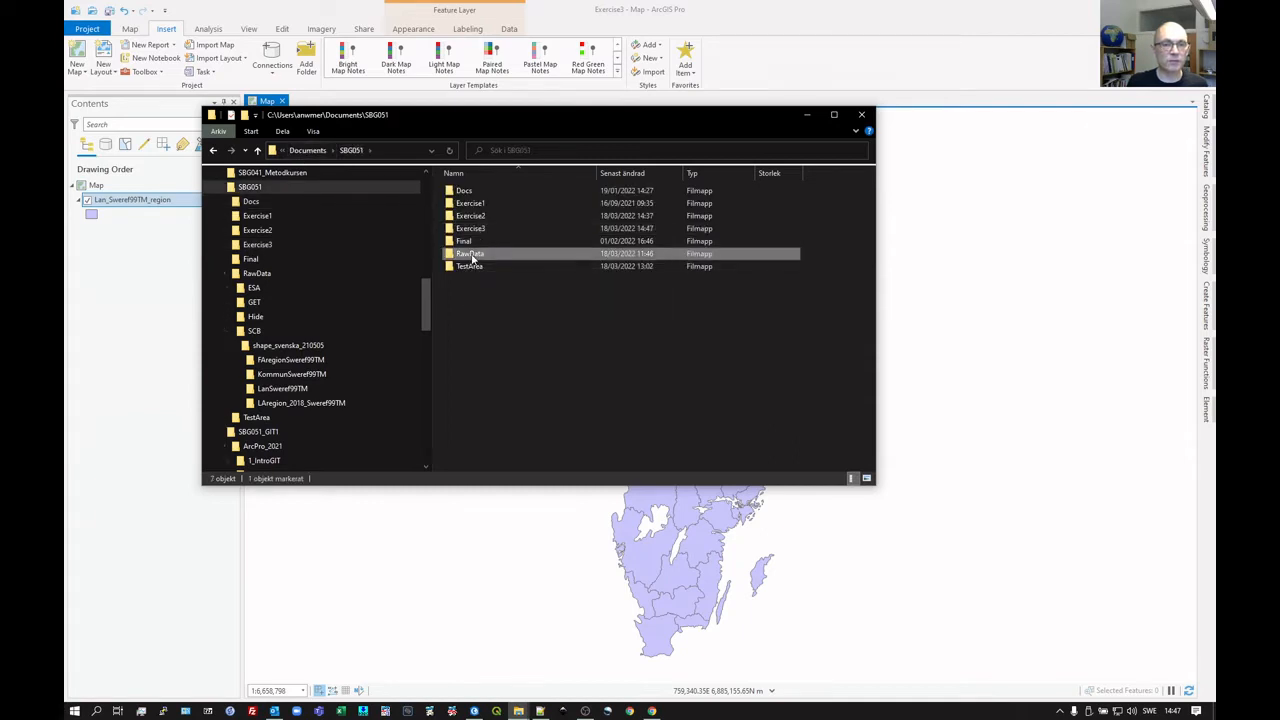
pyautogui.doubleClick(472, 255)
pyautogui.doubleClick(476, 229)
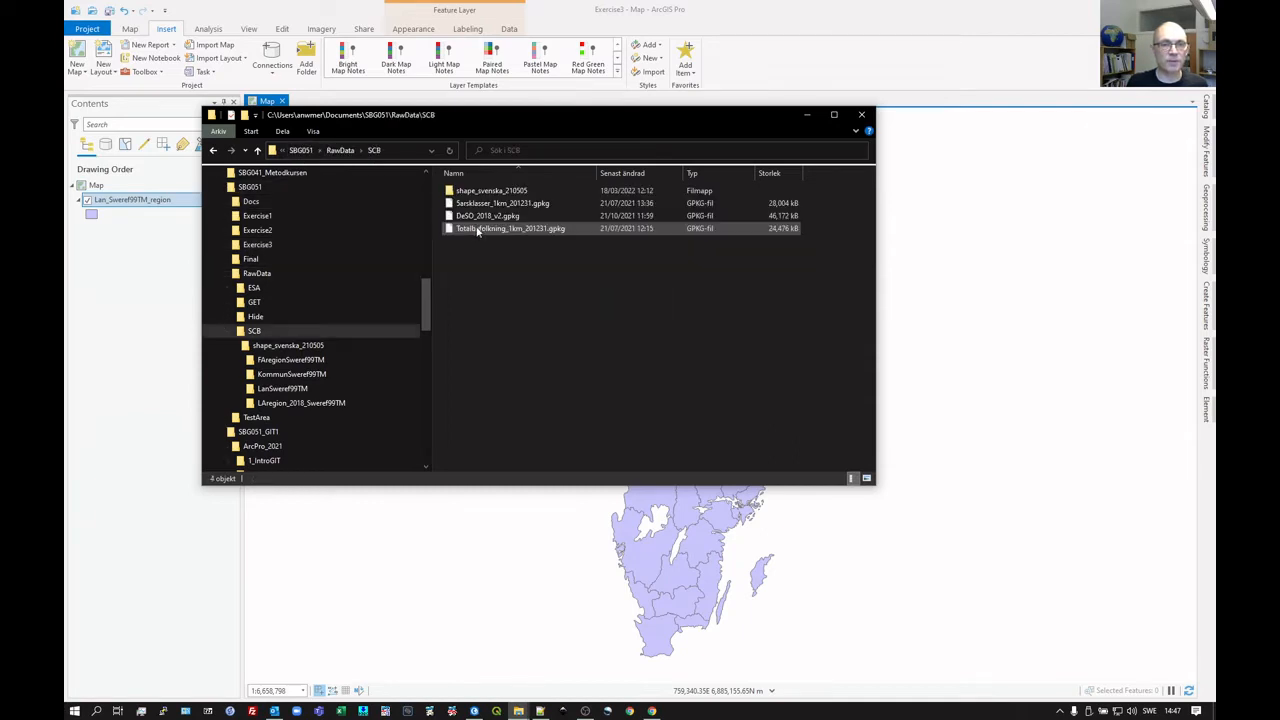
pyautogui.doubleClick(482, 191)
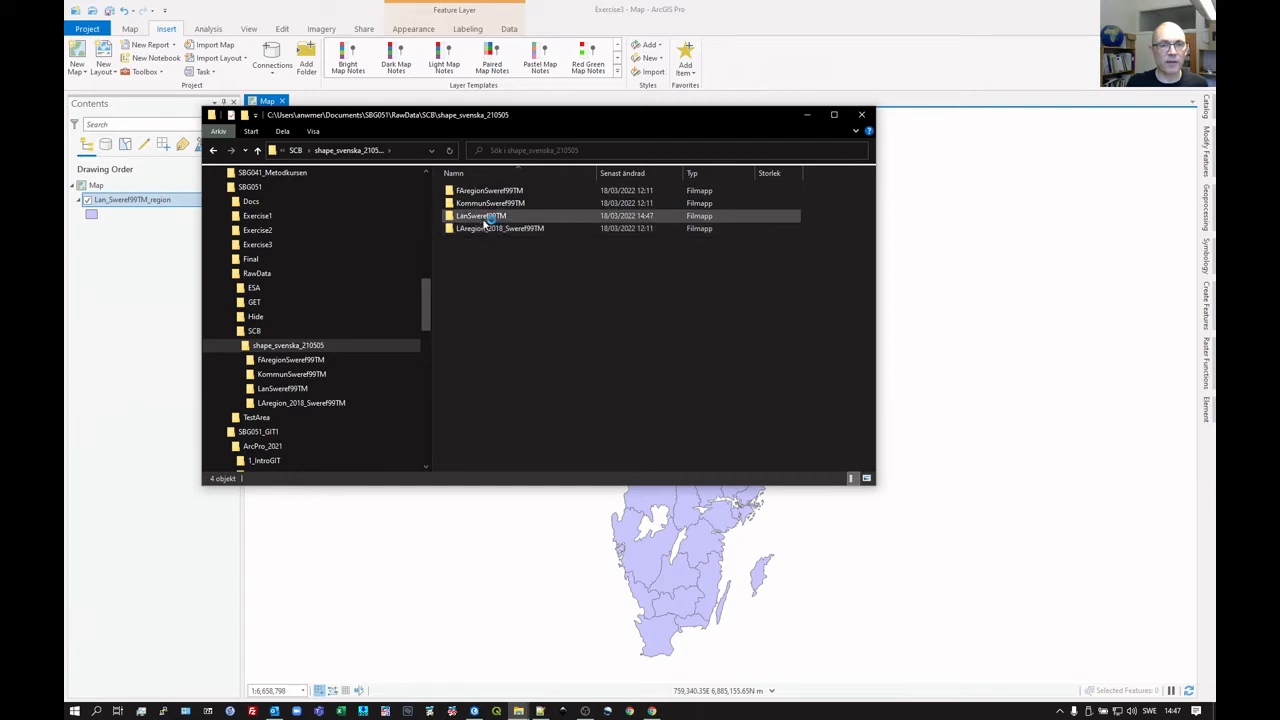
pyautogui.doubleClick(483, 217)
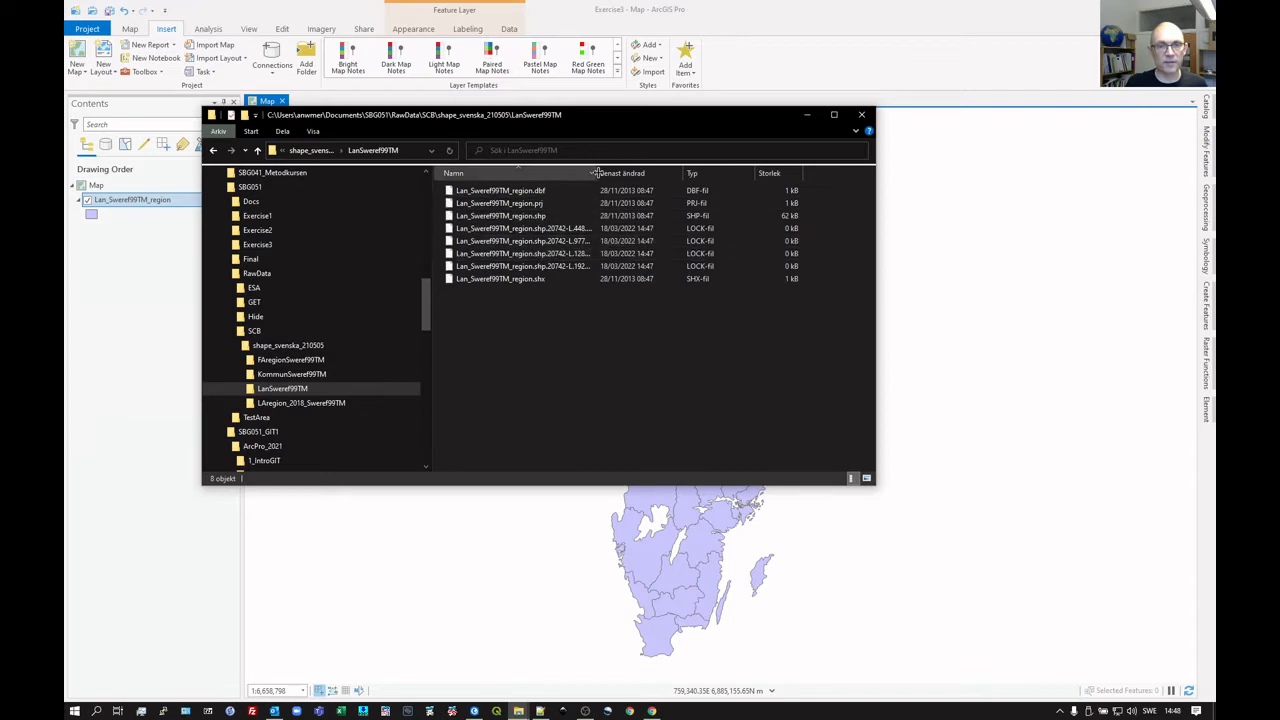
pyautogui.moveTo(597, 173); pyautogui.dragTo(664, 173)
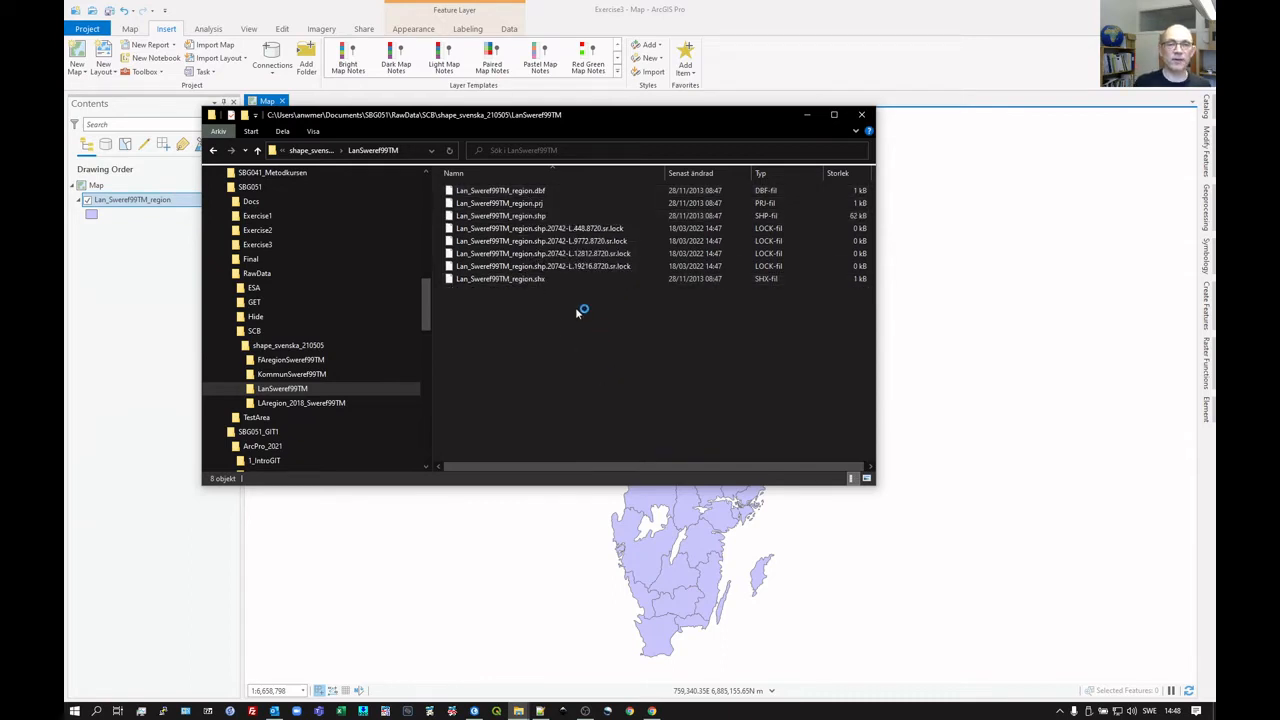
pyautogui.click(888, 67)
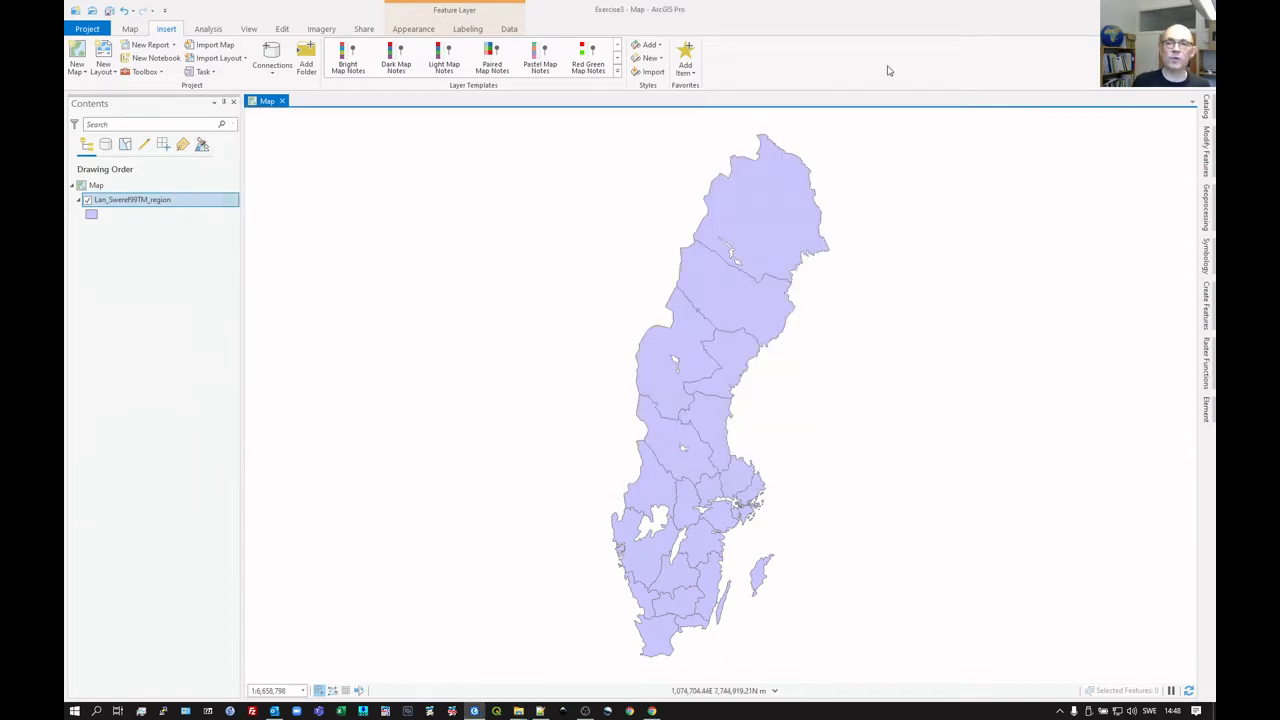
# Open the attribute table of the Lan_Sweref99TM_region layer and enlarge it so that more county records can be read.
pyautogui.click(1210, 113)
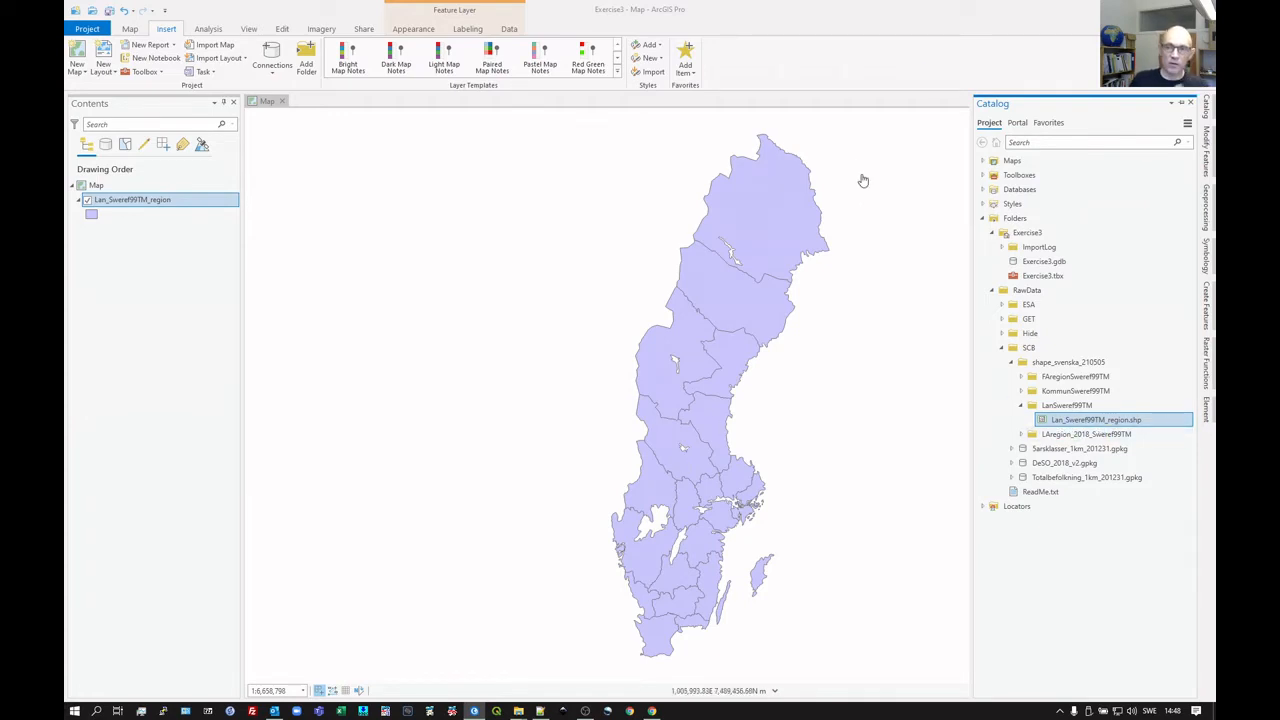
pyautogui.moveTo(691, 388); pyautogui.dragTo(639, 396)
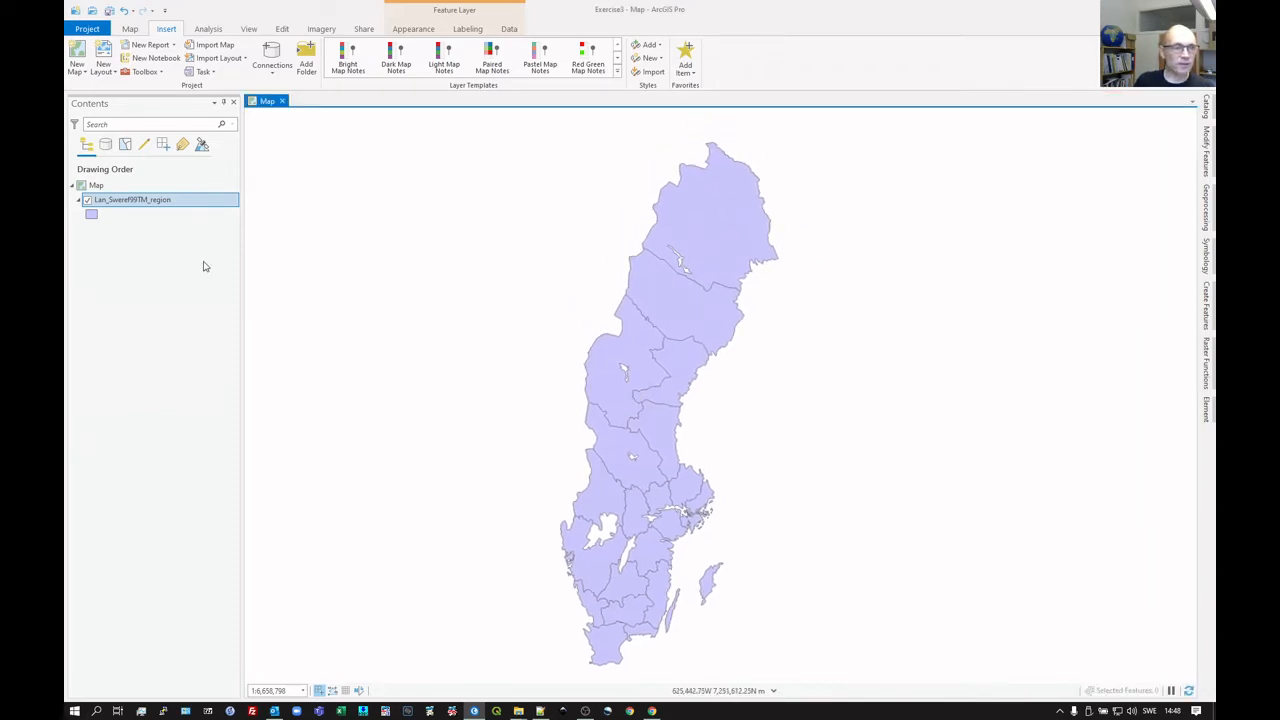
pyautogui.rightClick(150, 200)
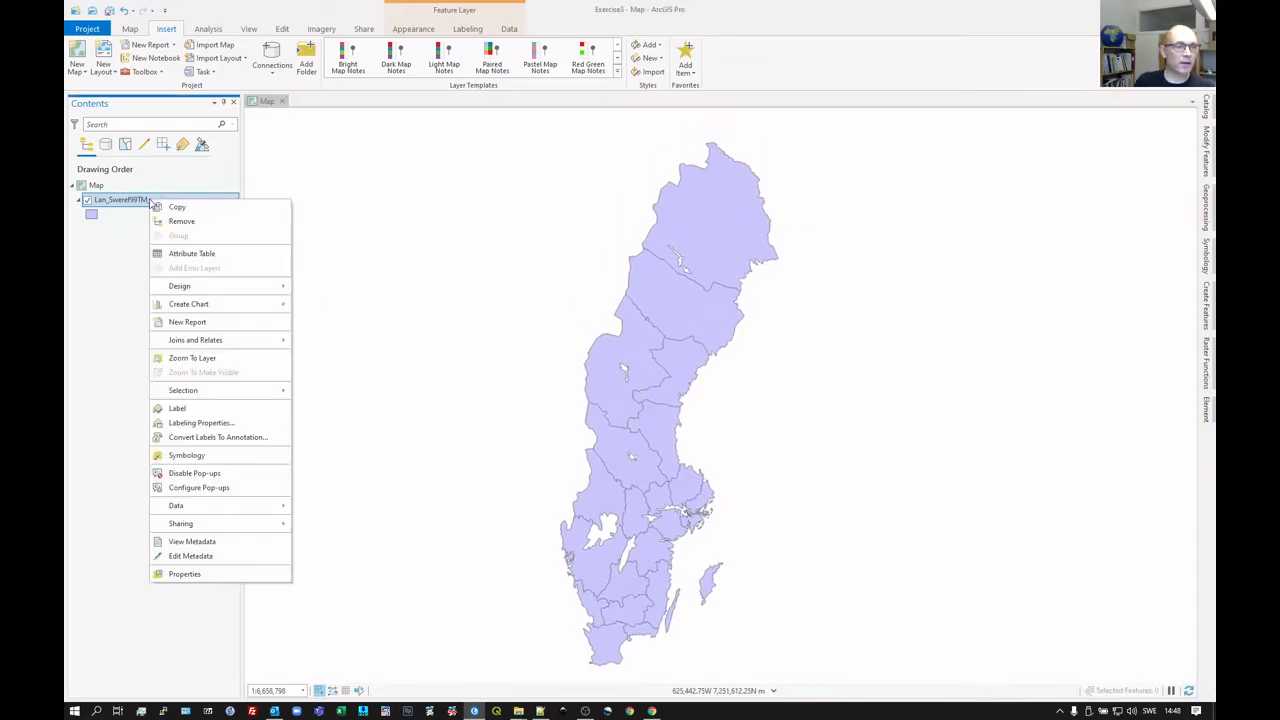
pyautogui.click(200, 254)
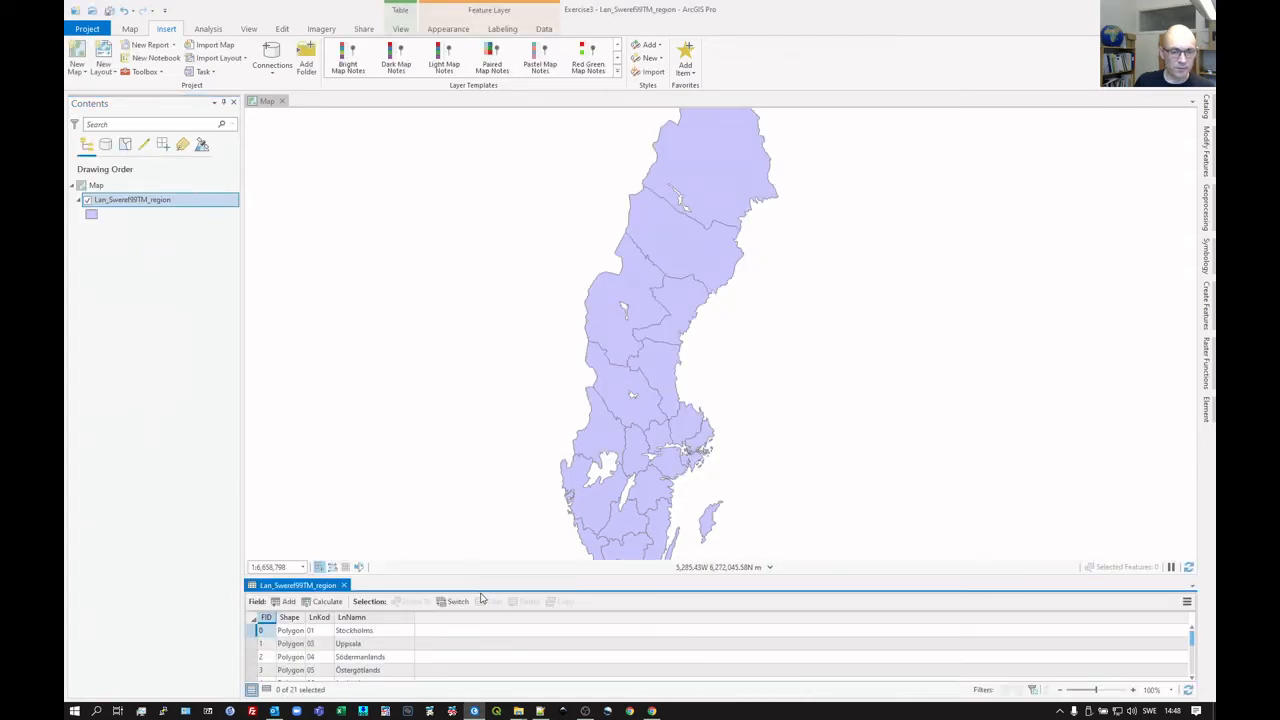
pyautogui.moveTo(488, 579); pyautogui.dragTo(497, 461)
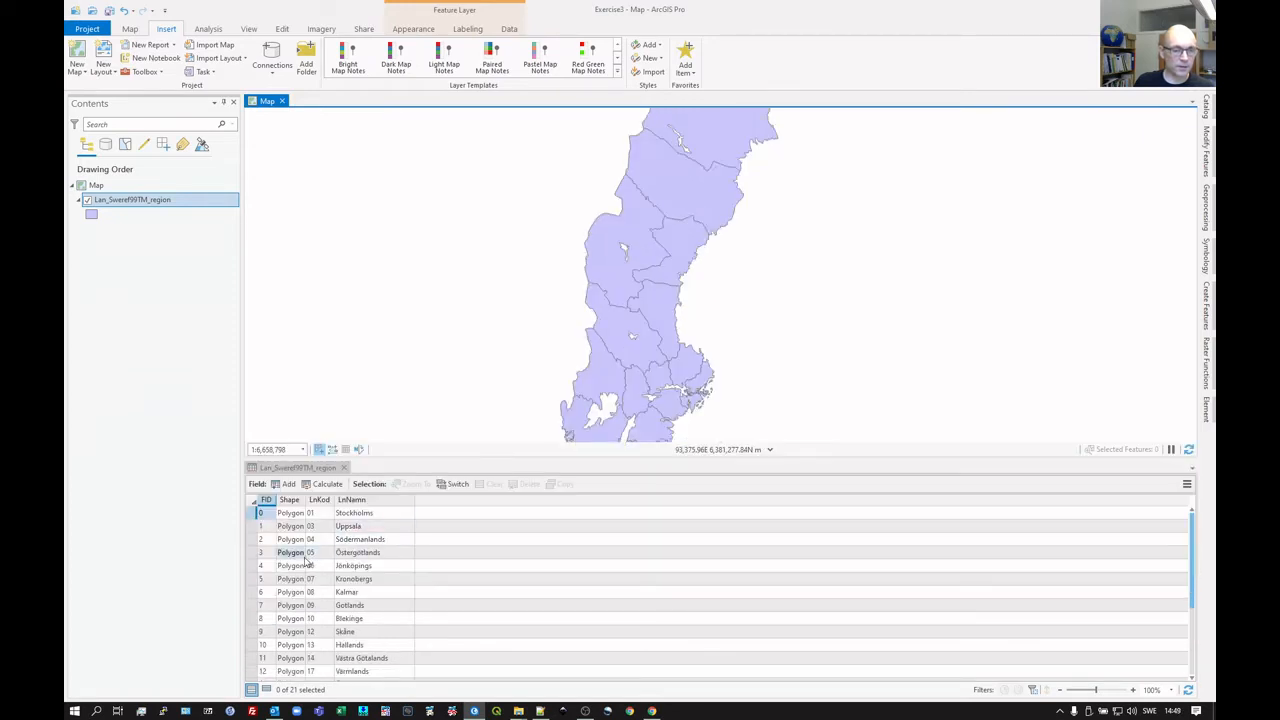
# Select the Stockholms record and then the Uppsala record in the attribute table, and flash and zoom to Uppsala on the map.
pyautogui.click(258, 513)
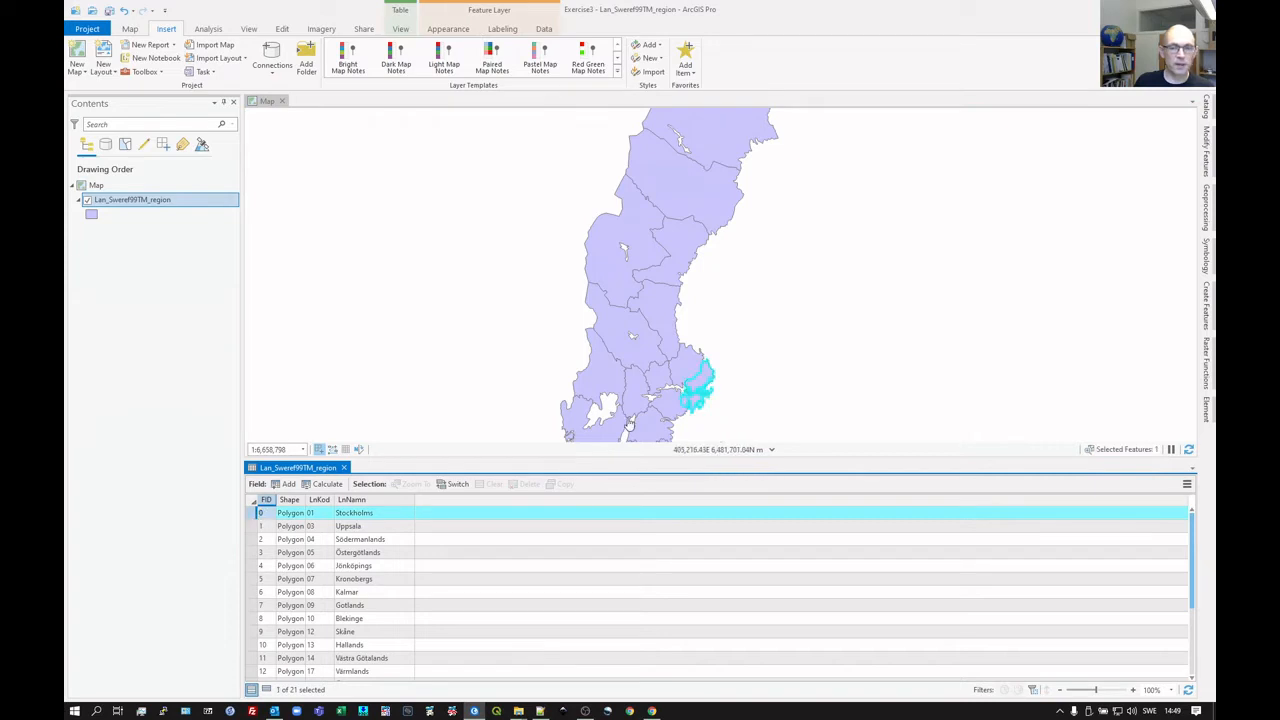
pyautogui.click(257, 526)
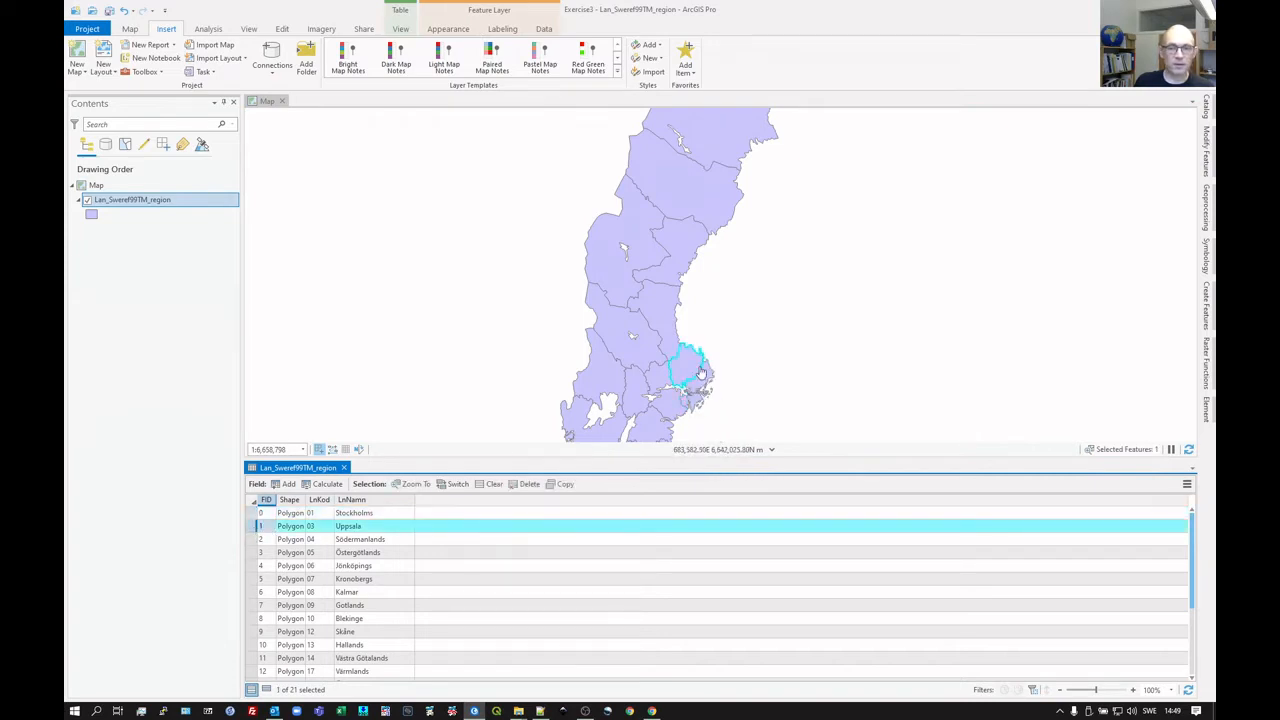
pyautogui.rightClick(255, 529)
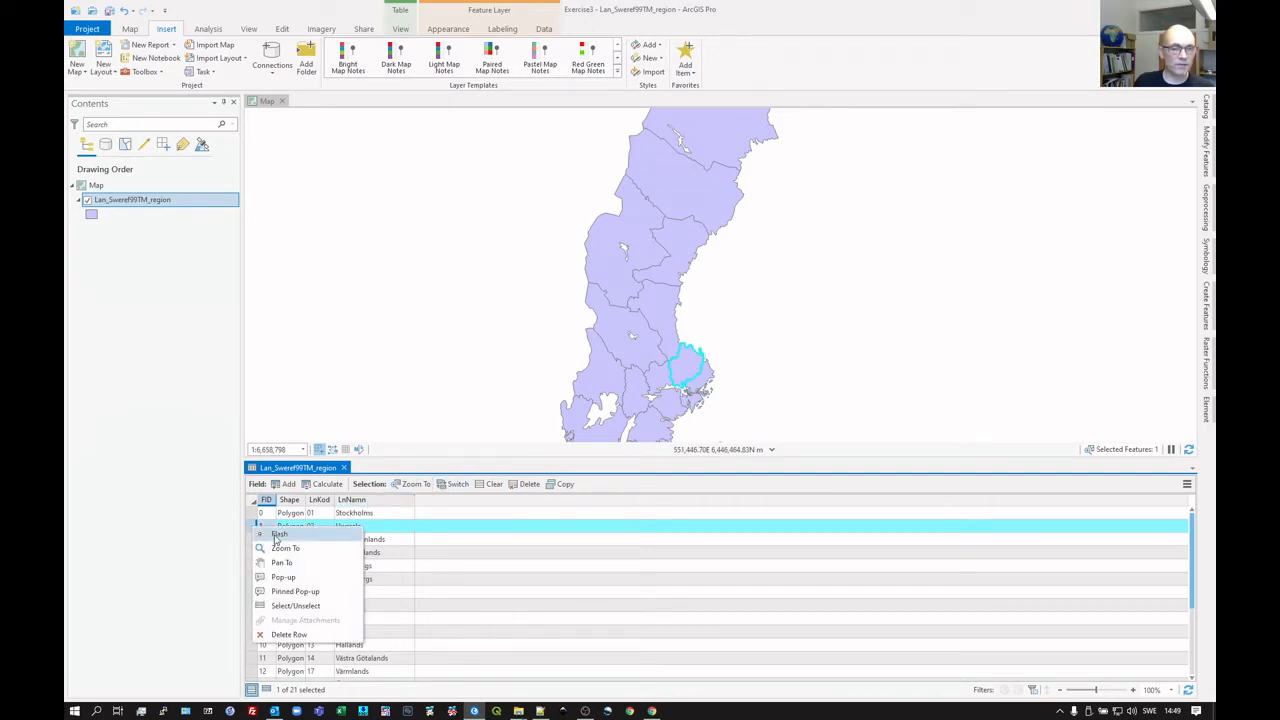
pyautogui.click(278, 535)
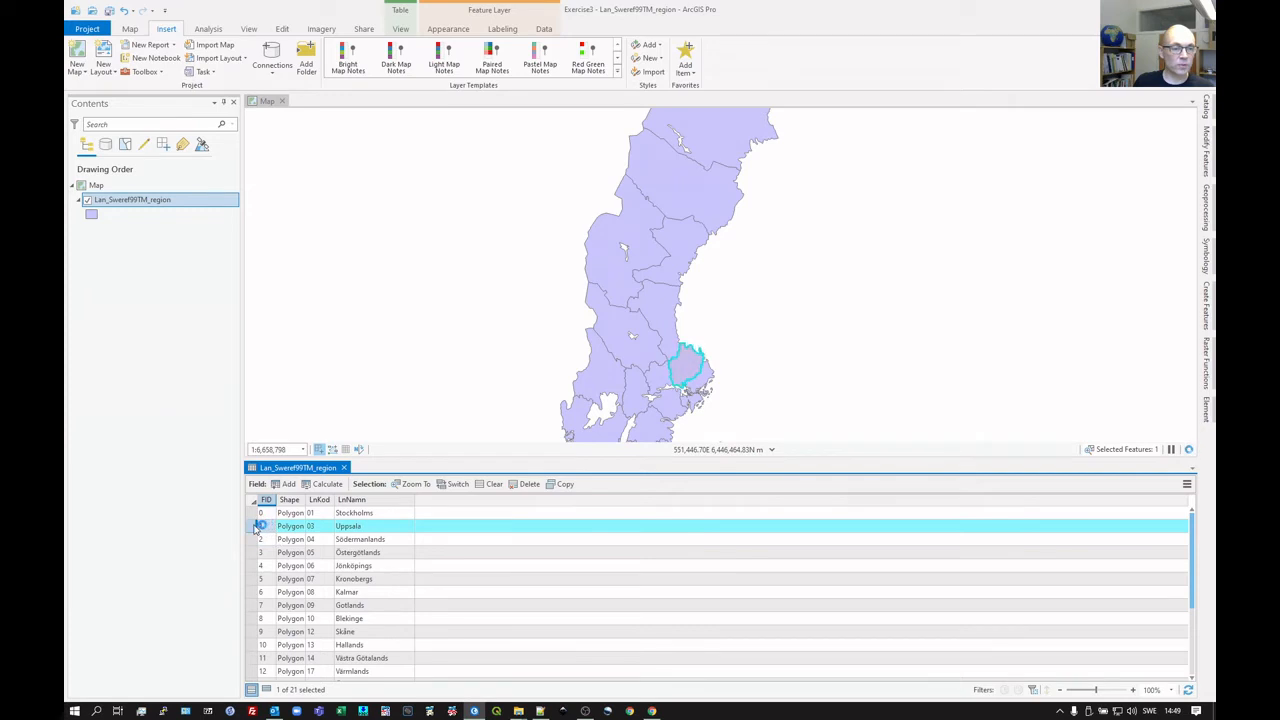
pyautogui.rightClick(256, 529)
pyautogui.click(265, 546)
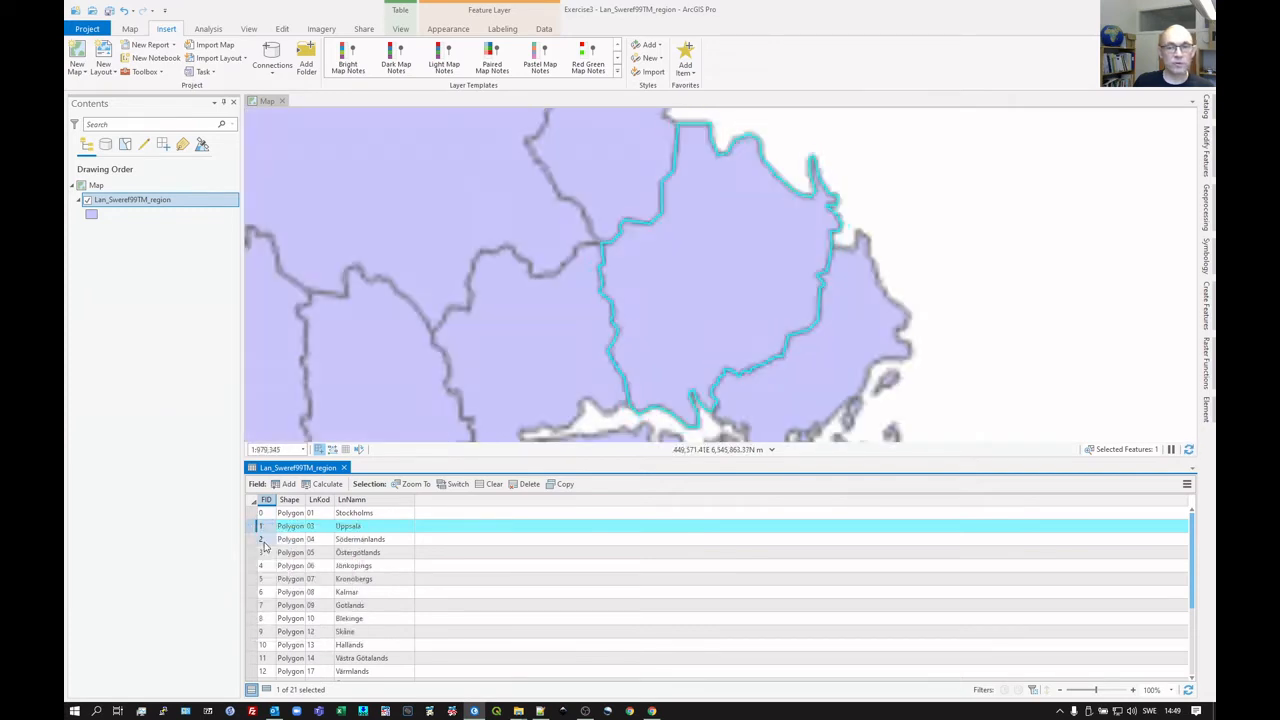
# Close the attribute table, clear the county selection and return the map to the full extent of the Lan_Sweref99TM_region layer.
pyautogui.click(344, 468)
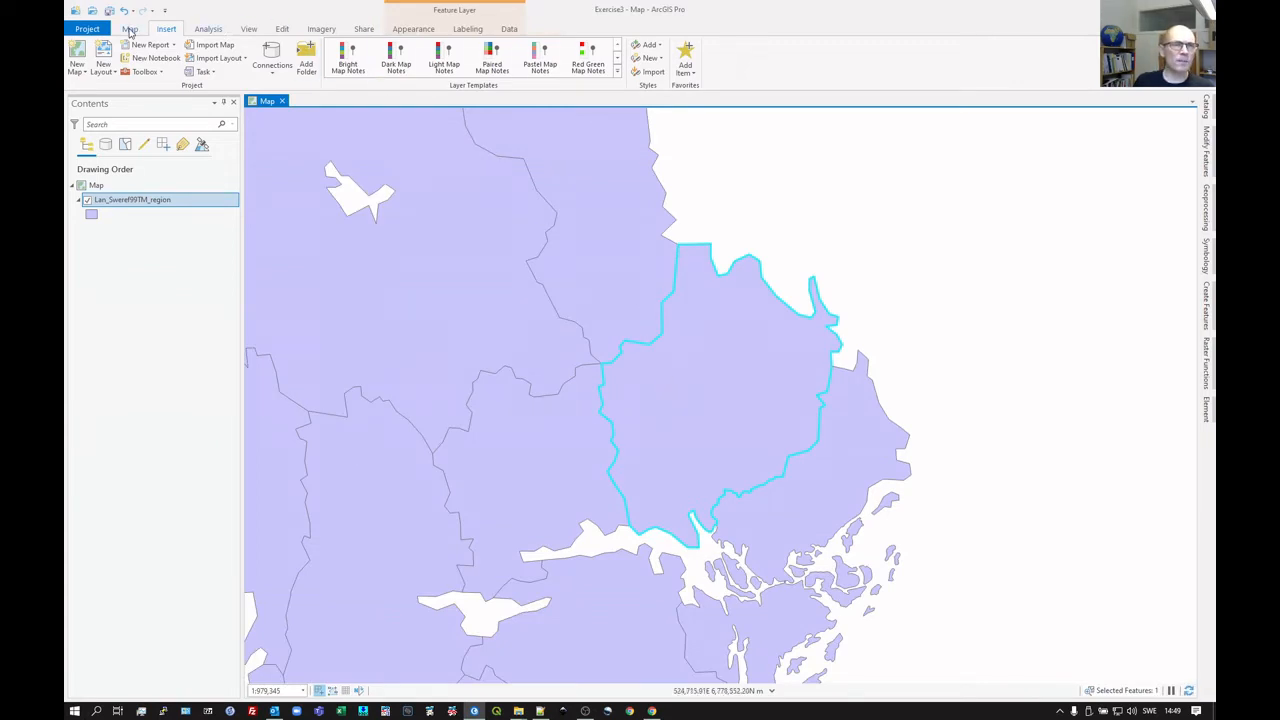
pyautogui.click(130, 29)
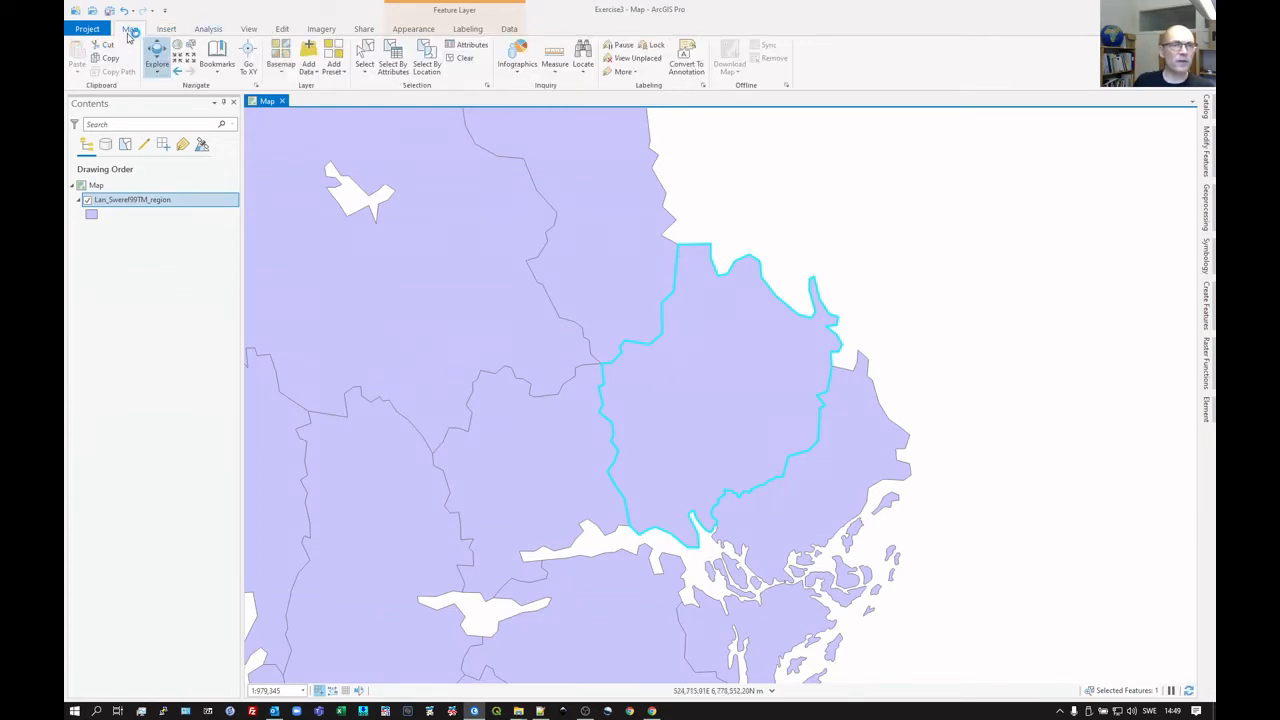
pyautogui.click(464, 60)
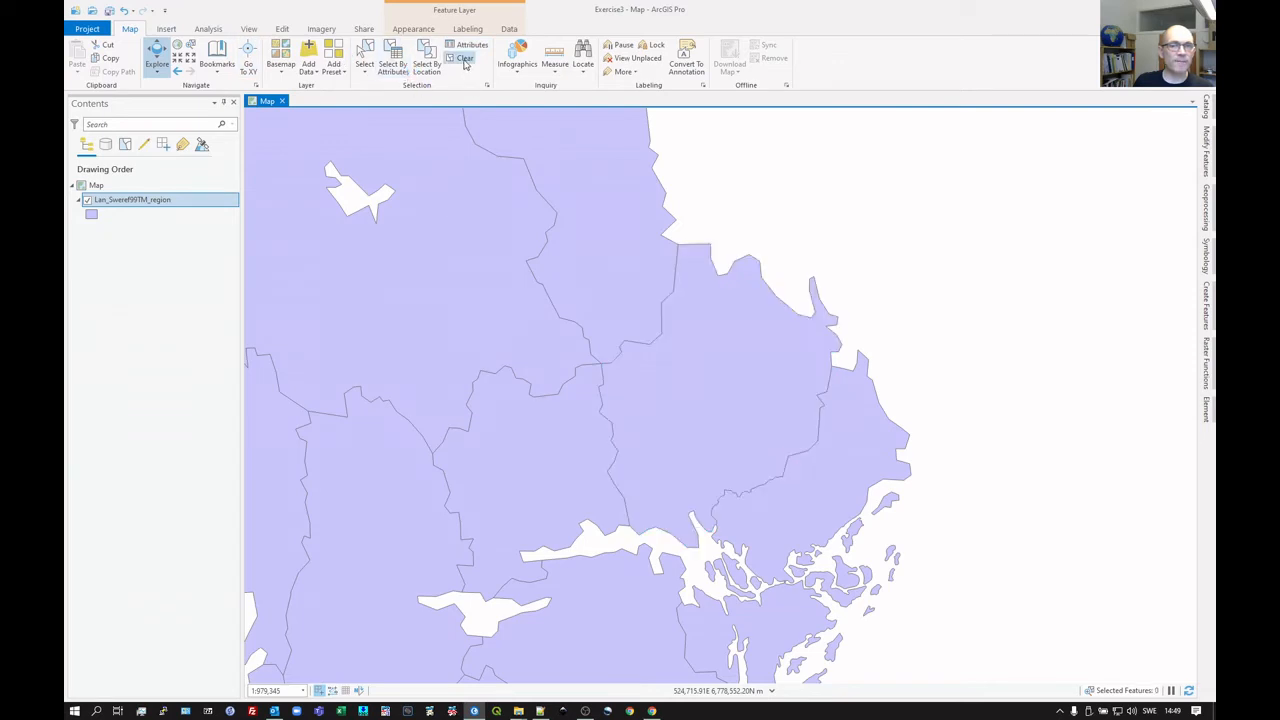
pyautogui.rightClick(152, 202)
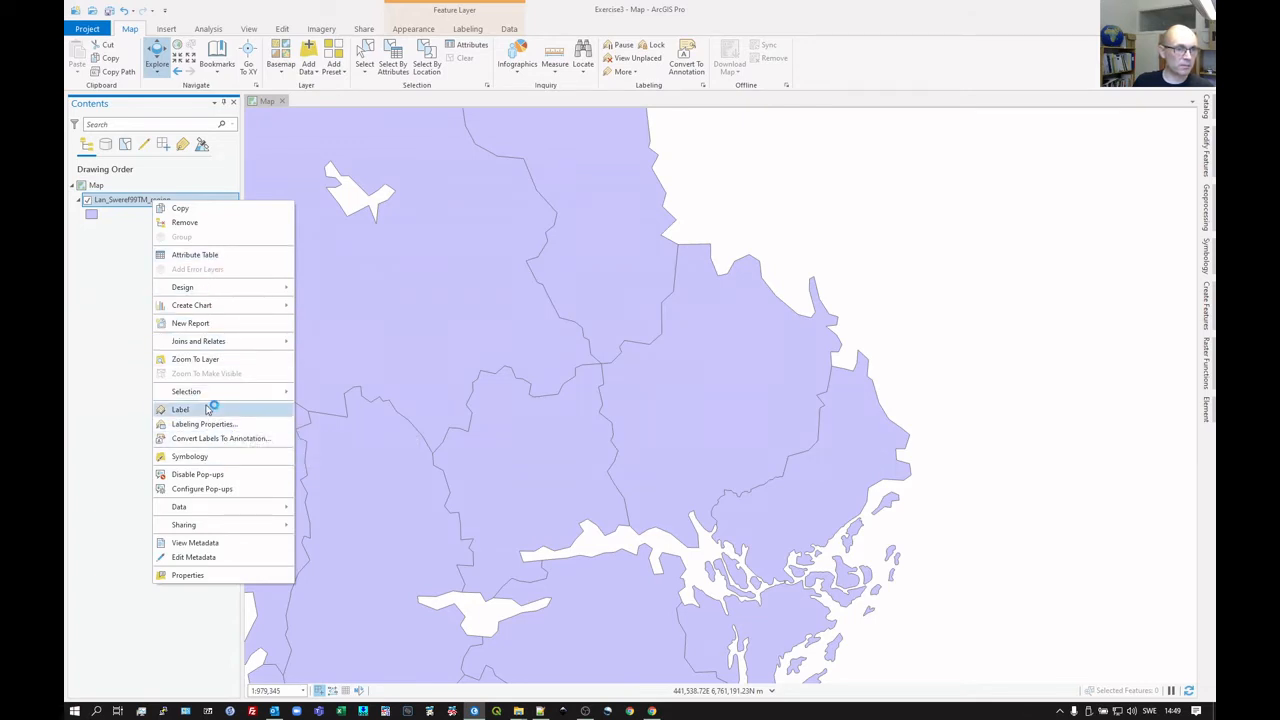
pyautogui.click(195, 359)
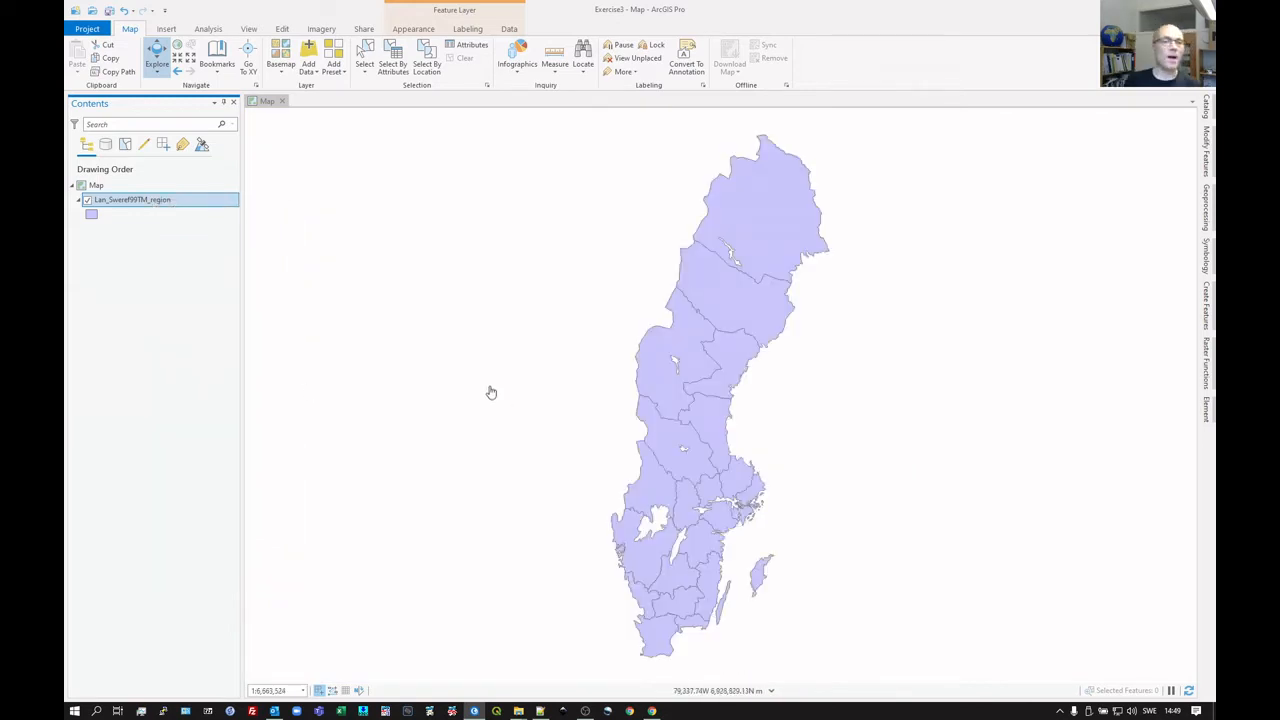
# Apply the Black Outline (1 pt) gallery symbol to the Lan_Sweref99TM_region layer.
pyautogui.rightClick(174, 204)
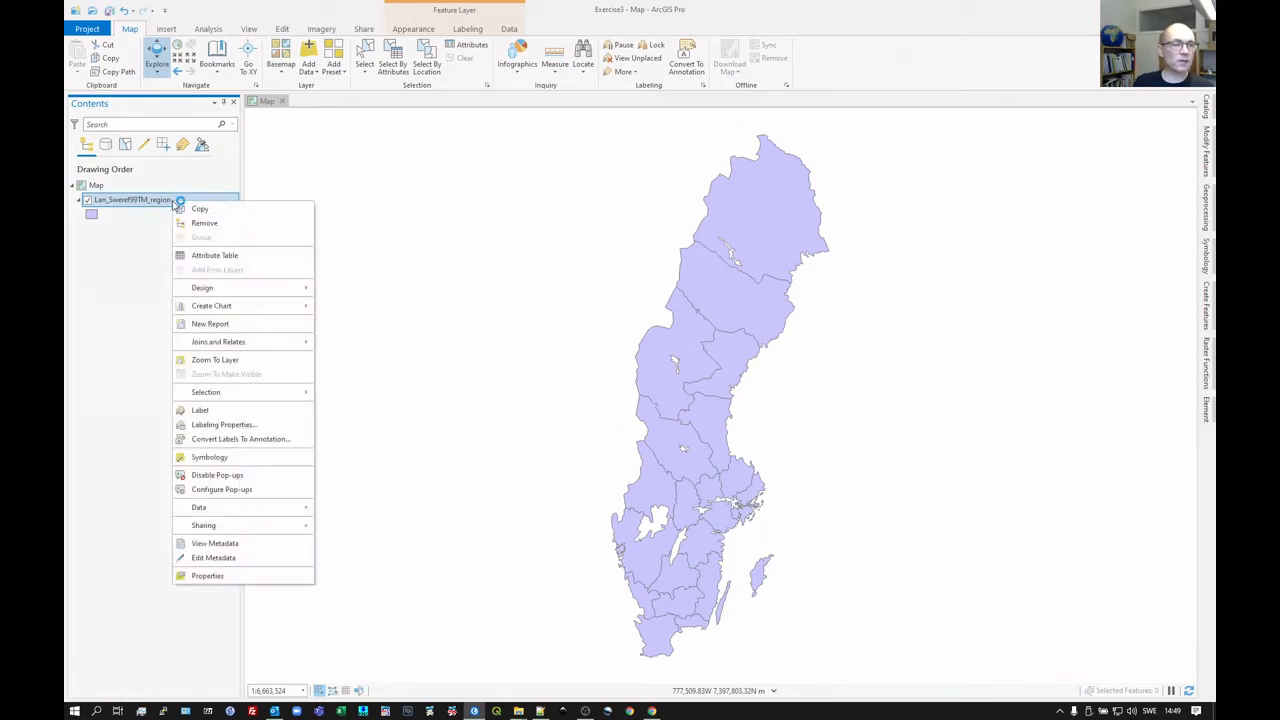
pyautogui.click(213, 463)
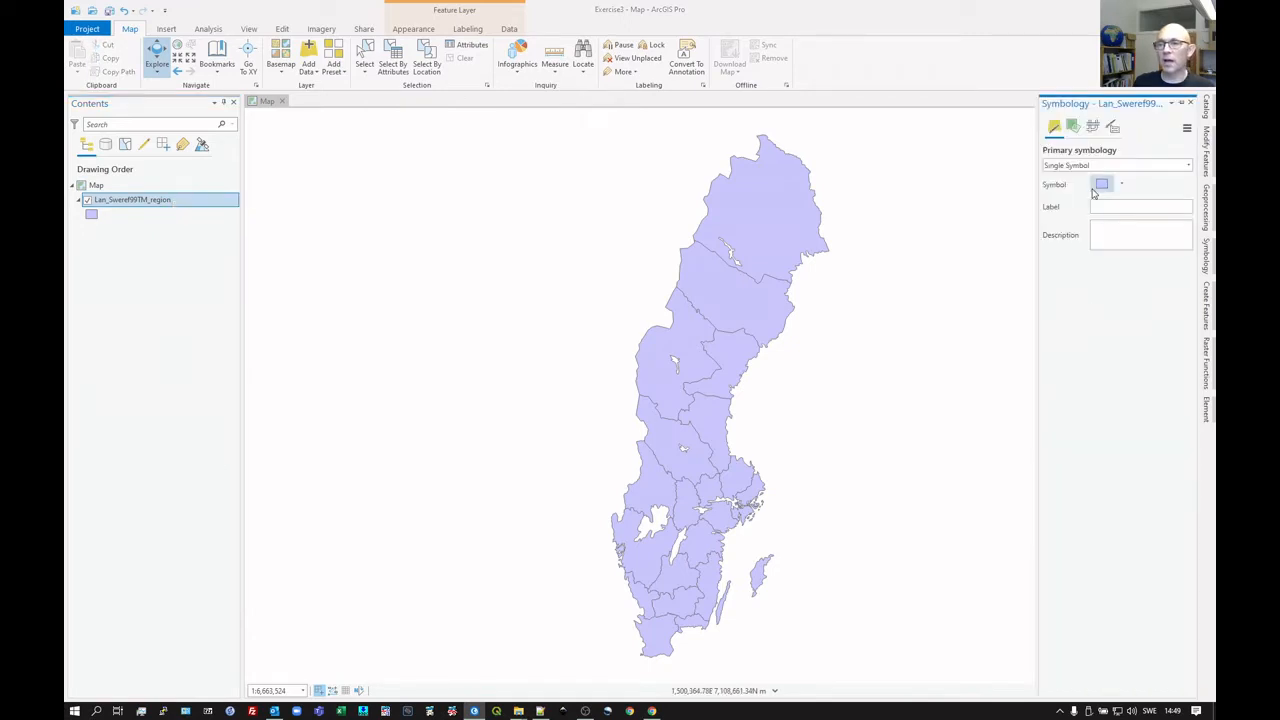
pyautogui.click(1101, 186)
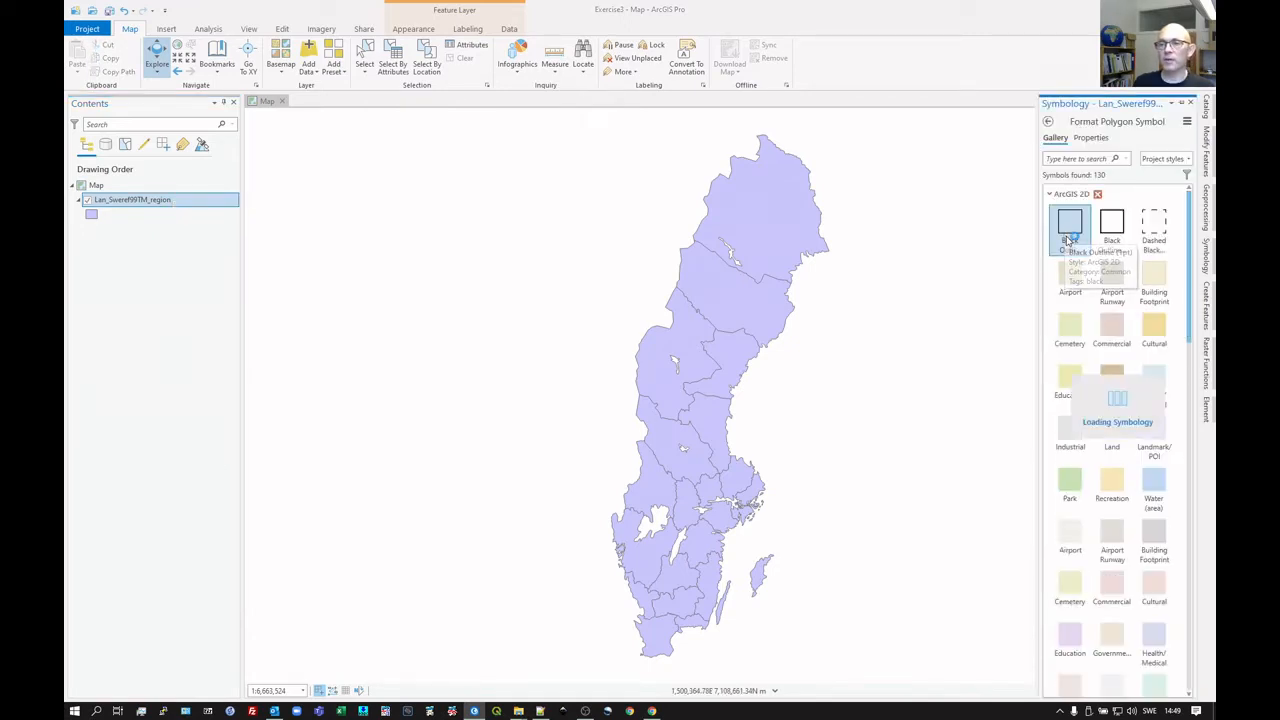
pyautogui.click(1068, 240)
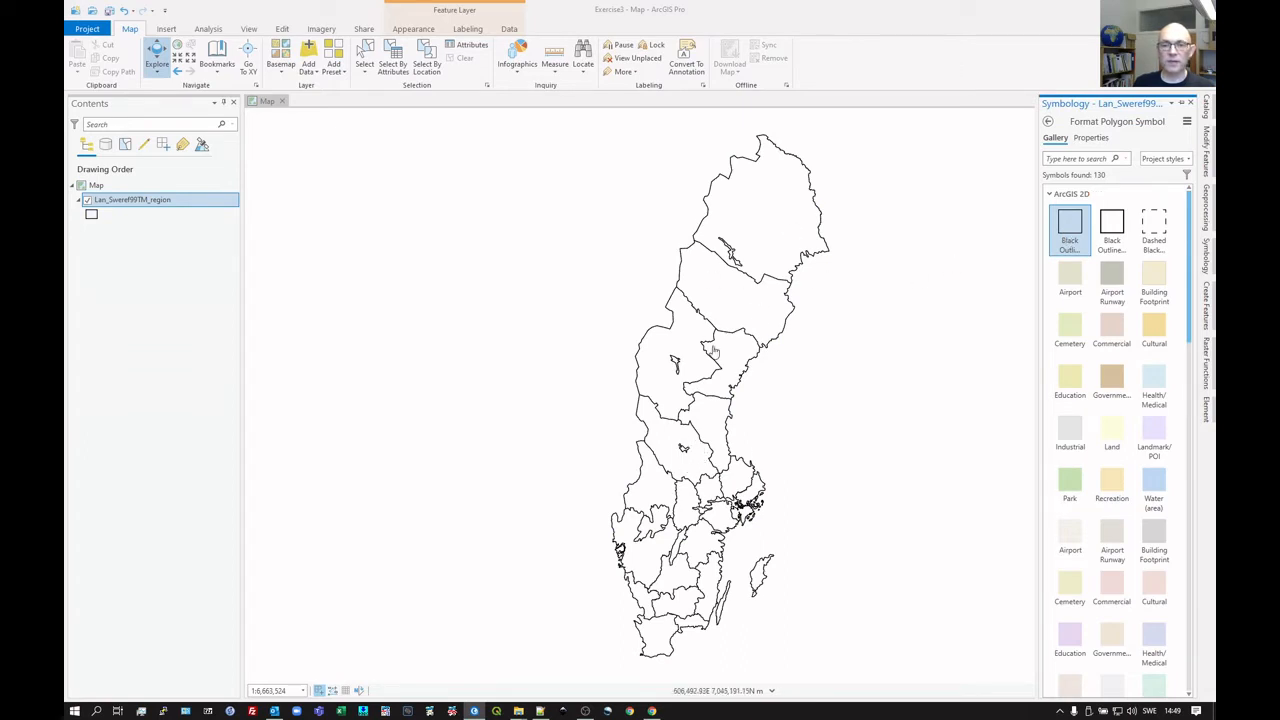
# Format the county polygon symbol with a light grey outline 0 pt wide and a light grey fill, and apply it.
pyautogui.click(1092, 139)
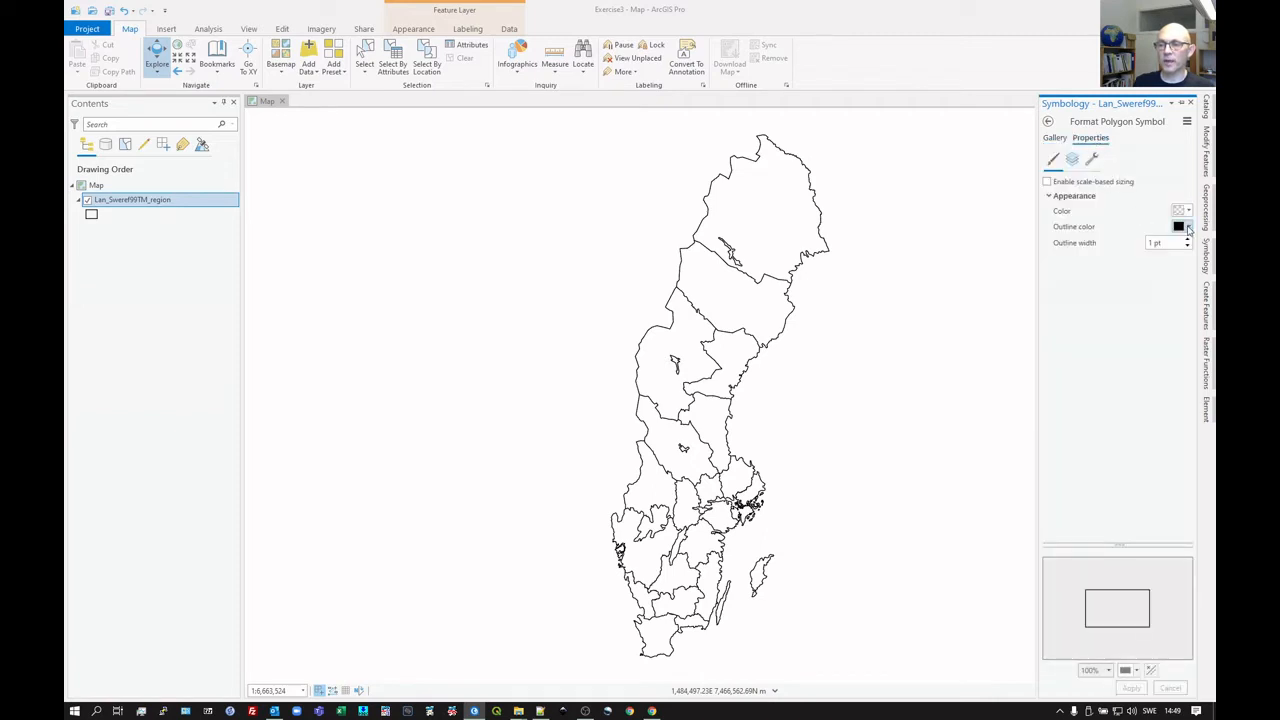
pyautogui.click(1188, 228)
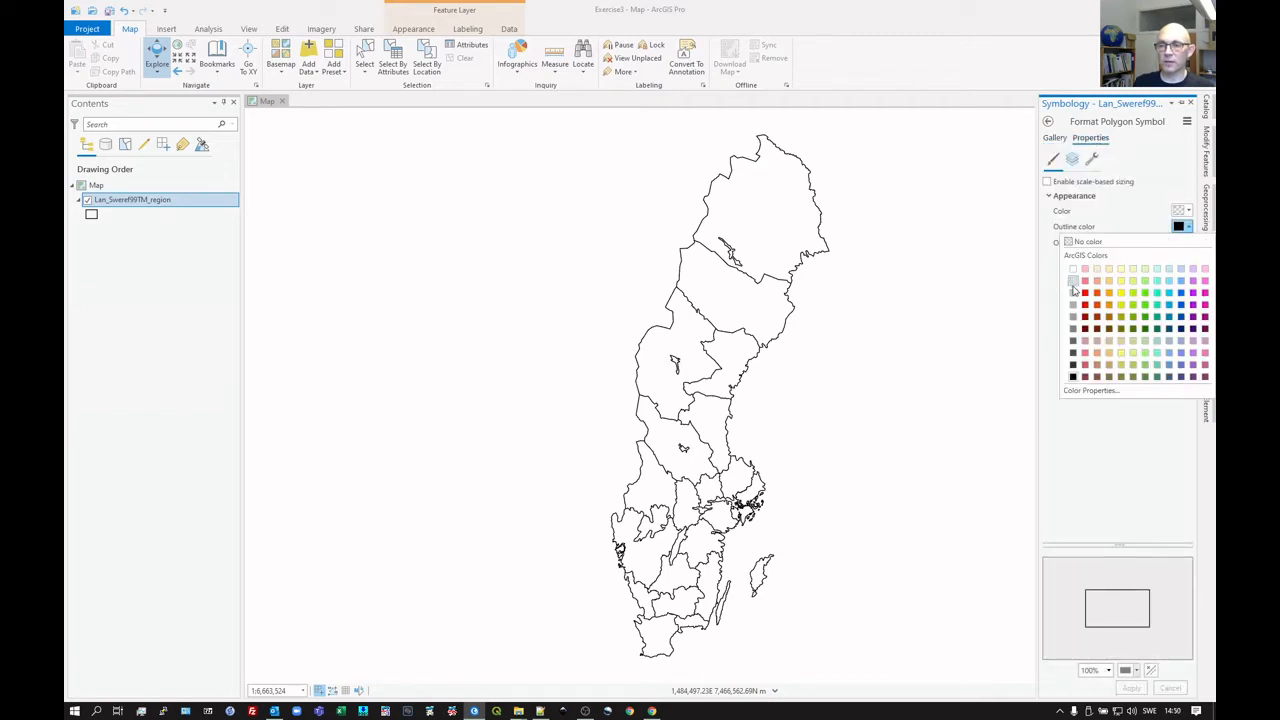
pyautogui.click(1074, 289)
pyautogui.click(1187, 246)
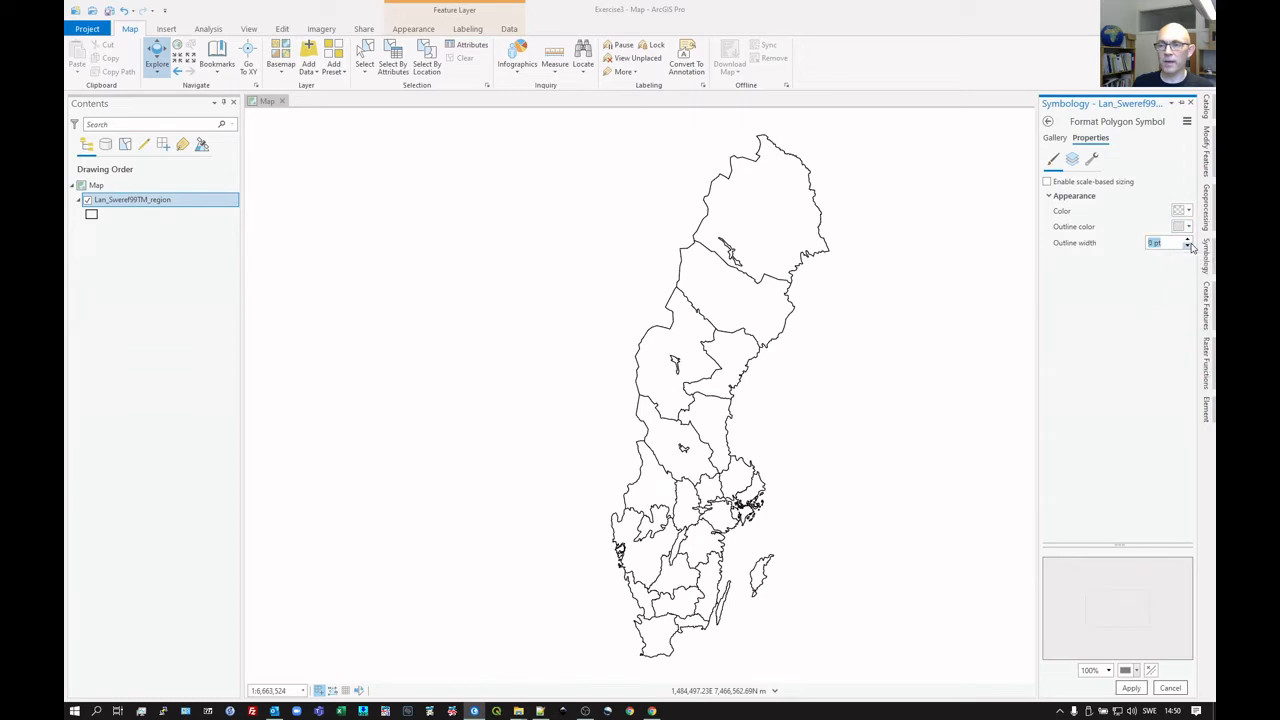
pyautogui.click(1131, 688)
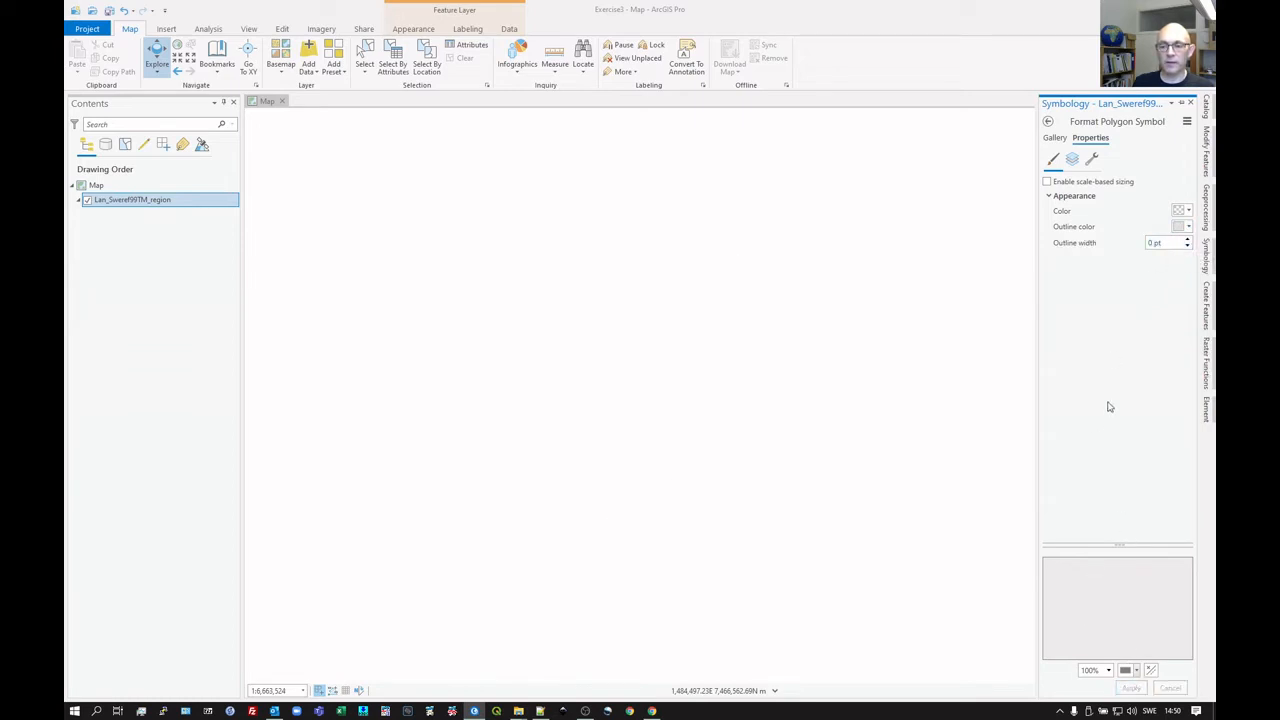
pyautogui.click(1183, 210)
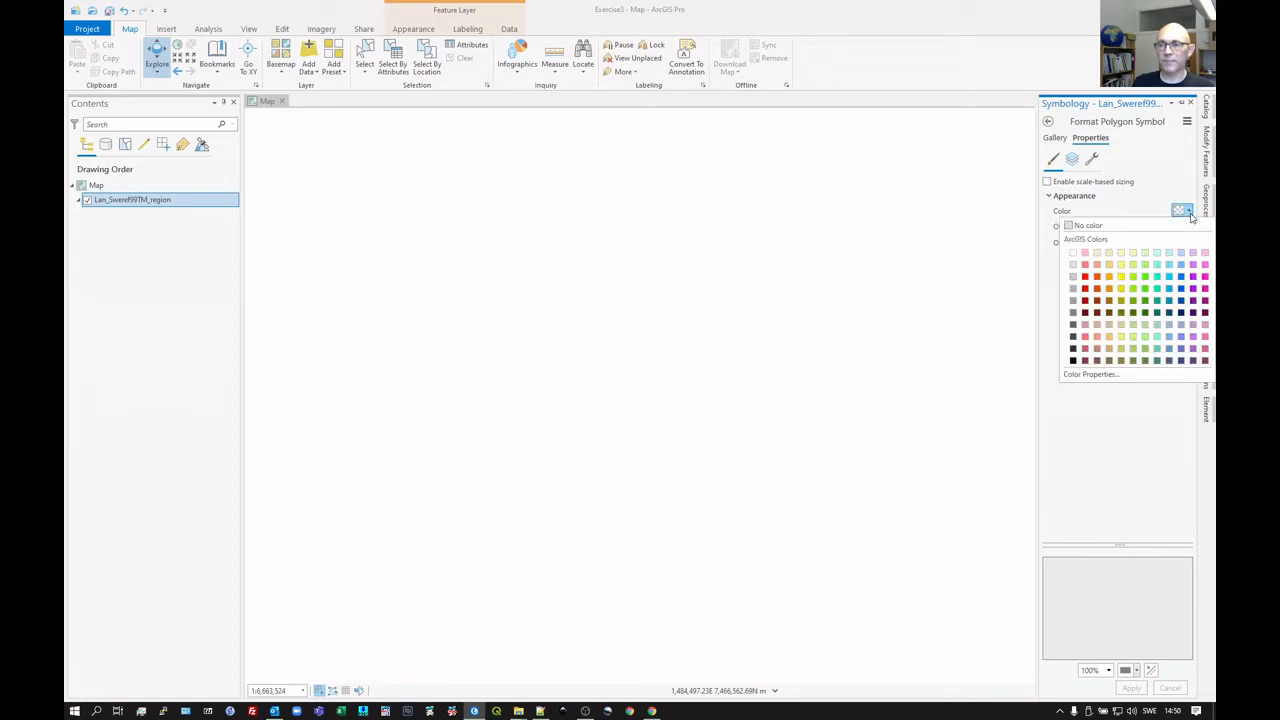
pyautogui.click(1074, 264)
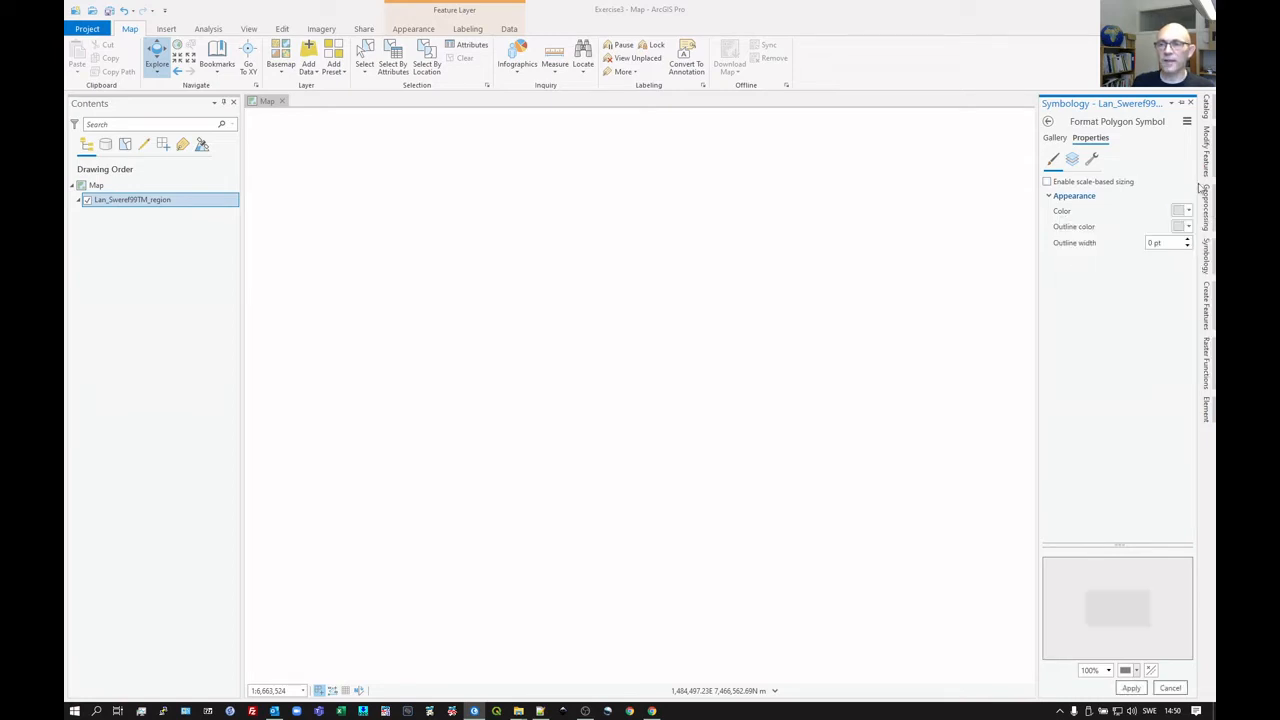
pyautogui.click(1131, 688)
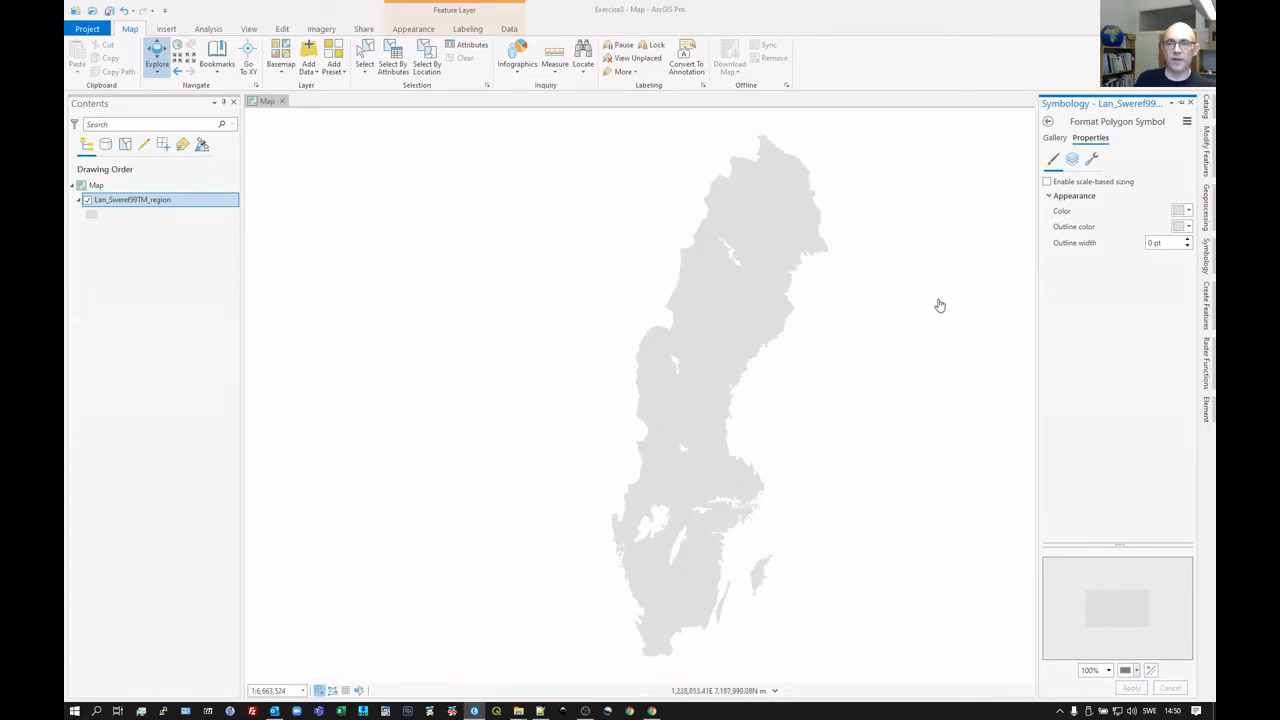
# Set the county polygons' outline to white with a width of 1 pt, apply it and return to the layer's primary symbology.
pyautogui.click(1188, 226)
pyautogui.click(1075, 271)
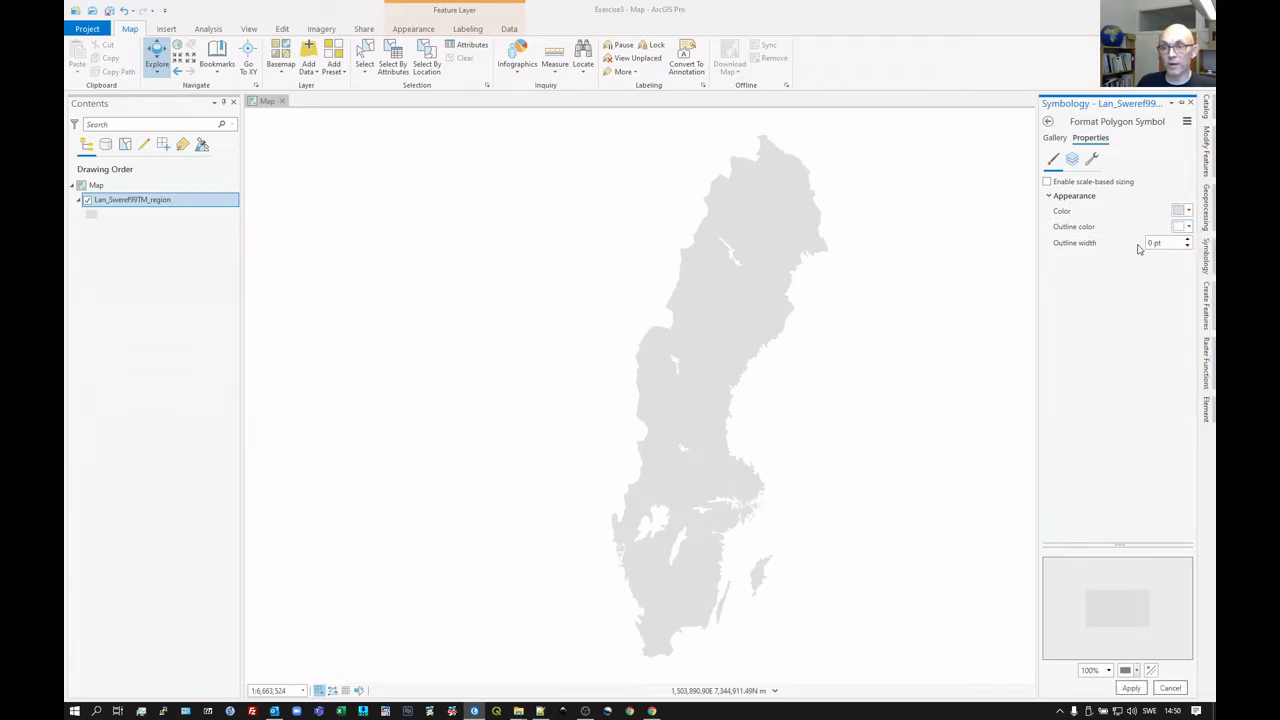
pyautogui.click(1189, 240)
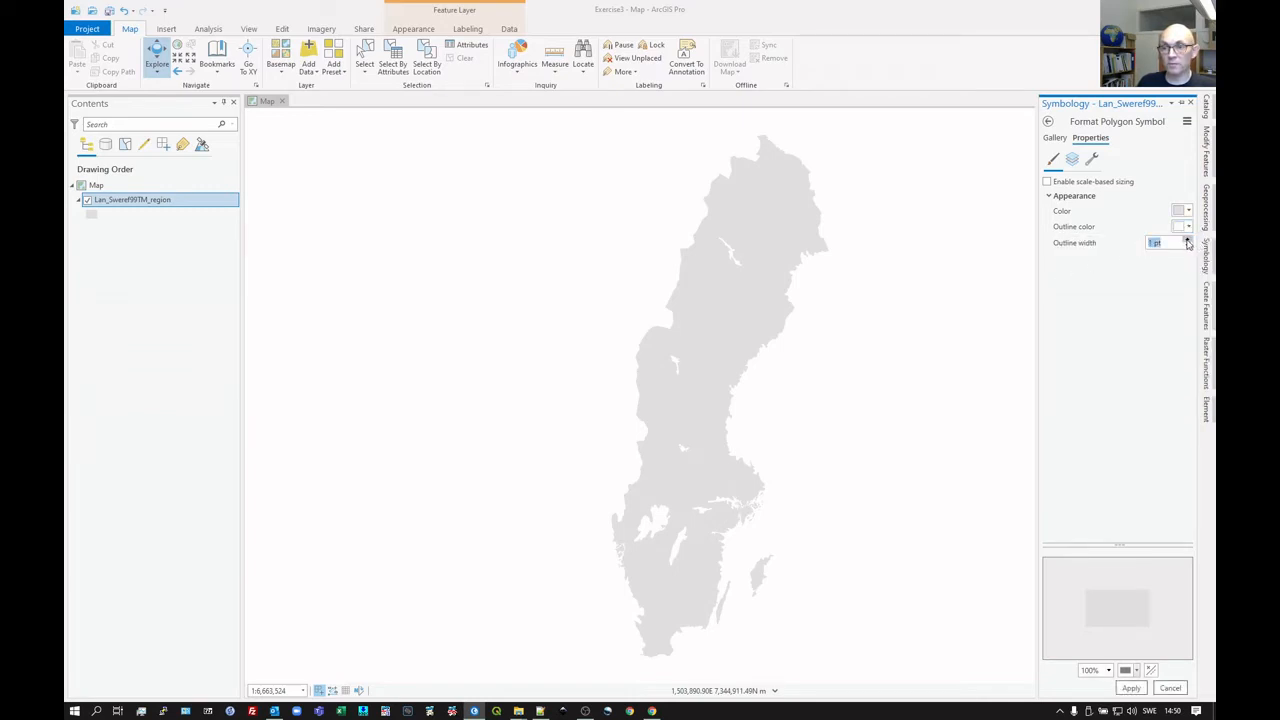
pyautogui.click(1133, 688)
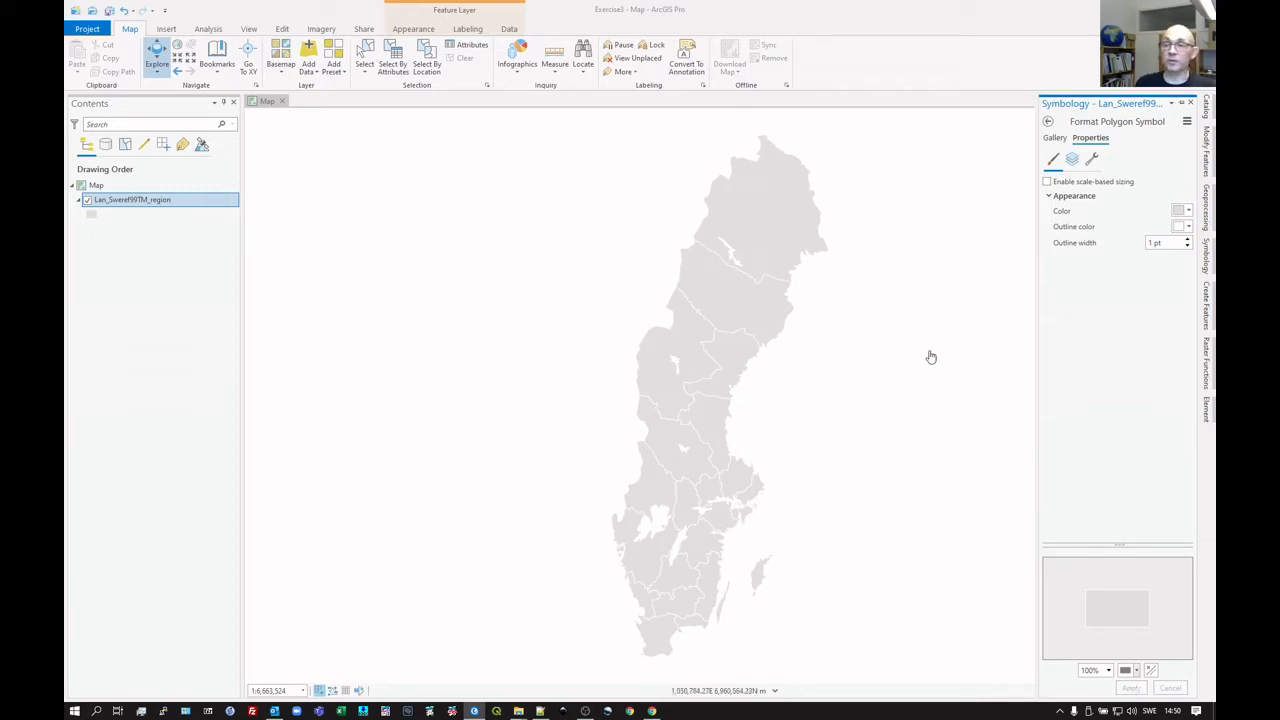
pyautogui.click(1050, 122)
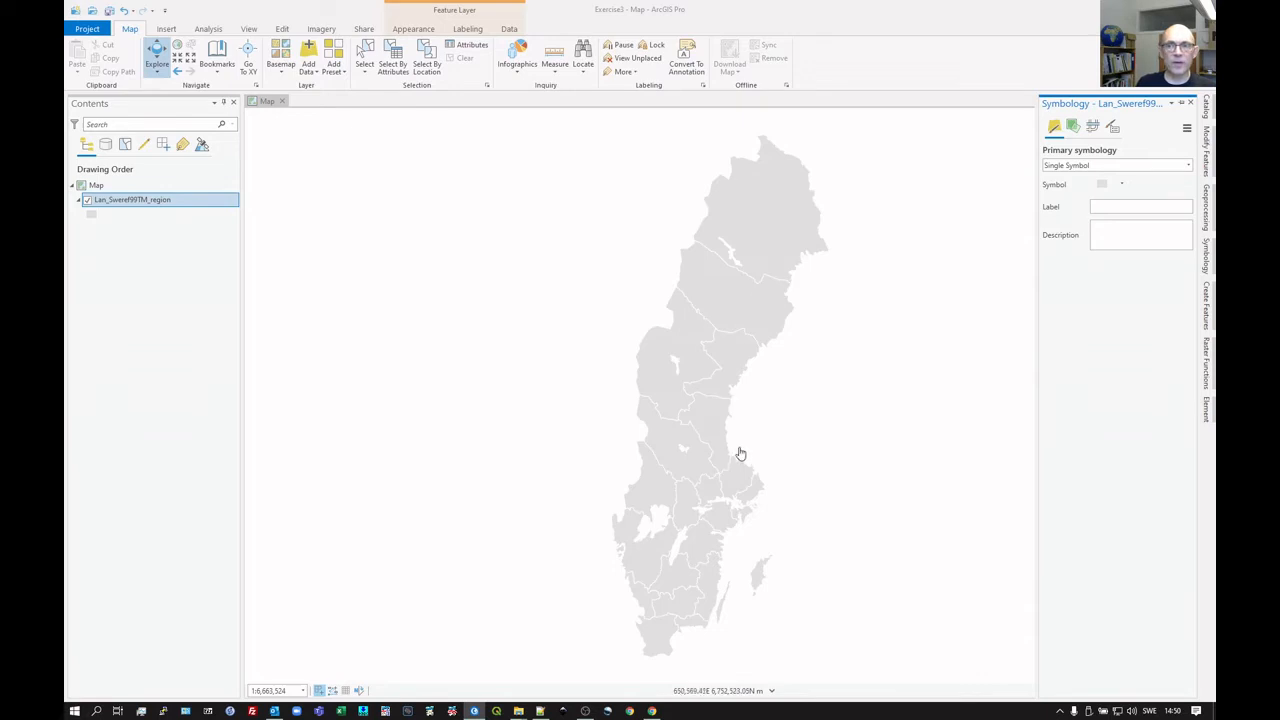
pyautogui.scroll(1, 740, 456)
pyautogui.scroll(-1, 738, 457)
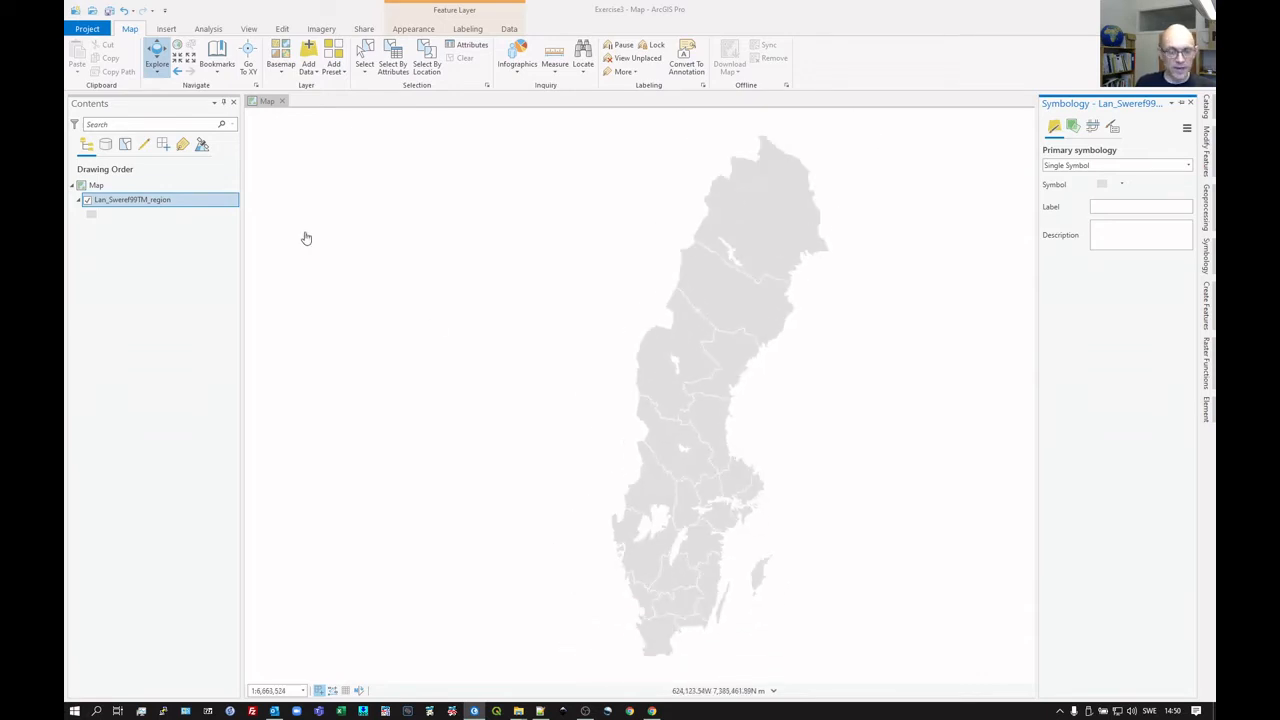
# Switch to Google Chrome and read the exercise's Inspire Squares section down to the population data source in Figure 4.
pyautogui.hotkey('alt', 'Tab')
pyautogui.hotkey('alt', 'Tab')
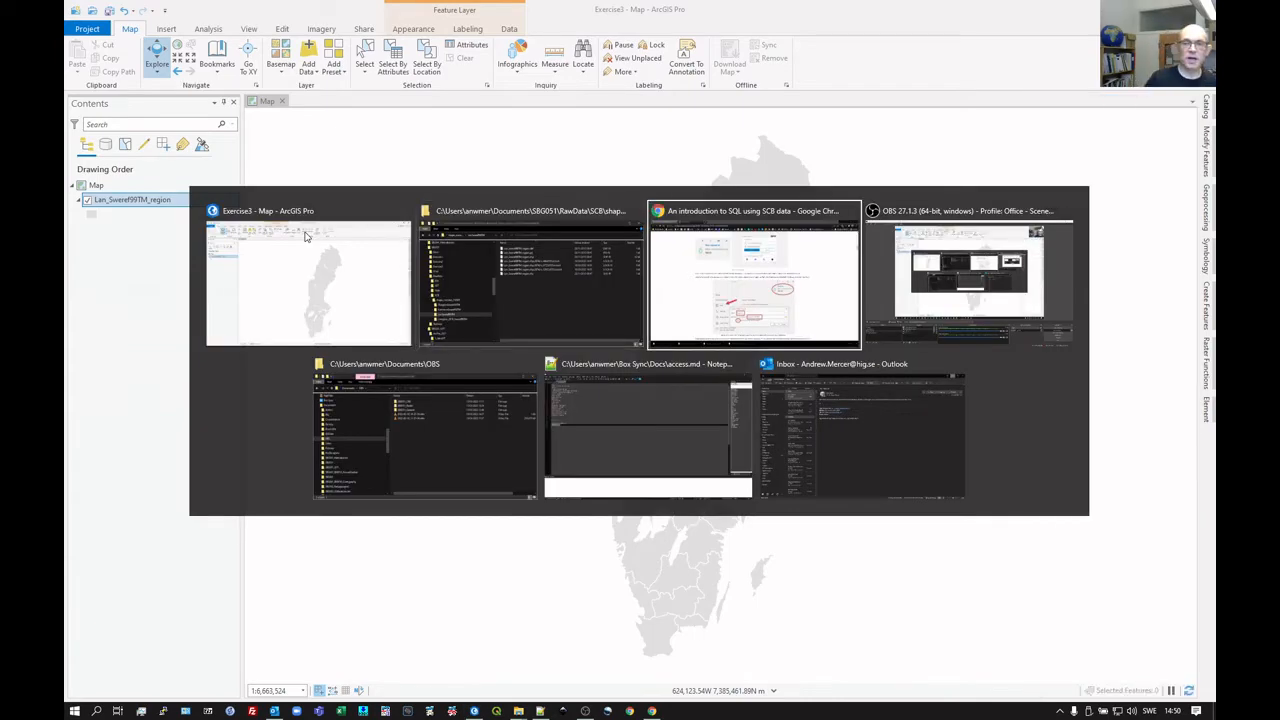
pyautogui.scroll(-6, 315, 238)
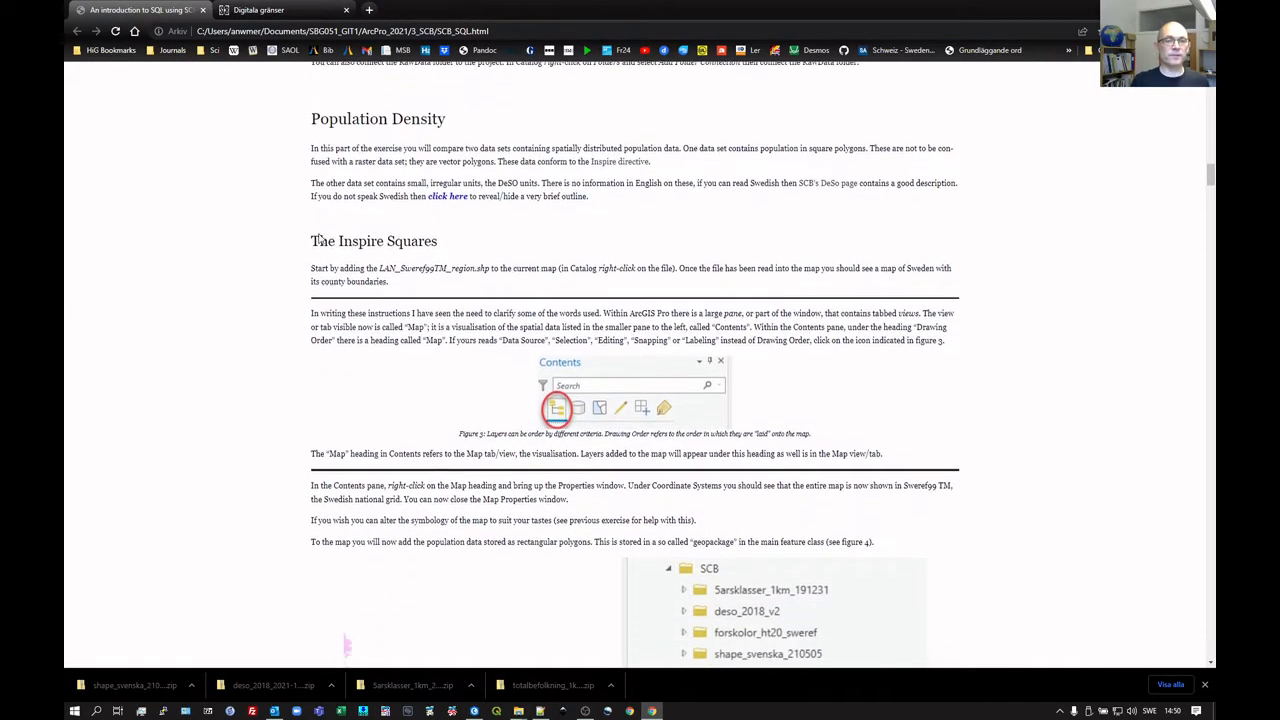
pyautogui.scroll(-1, 320, 238)
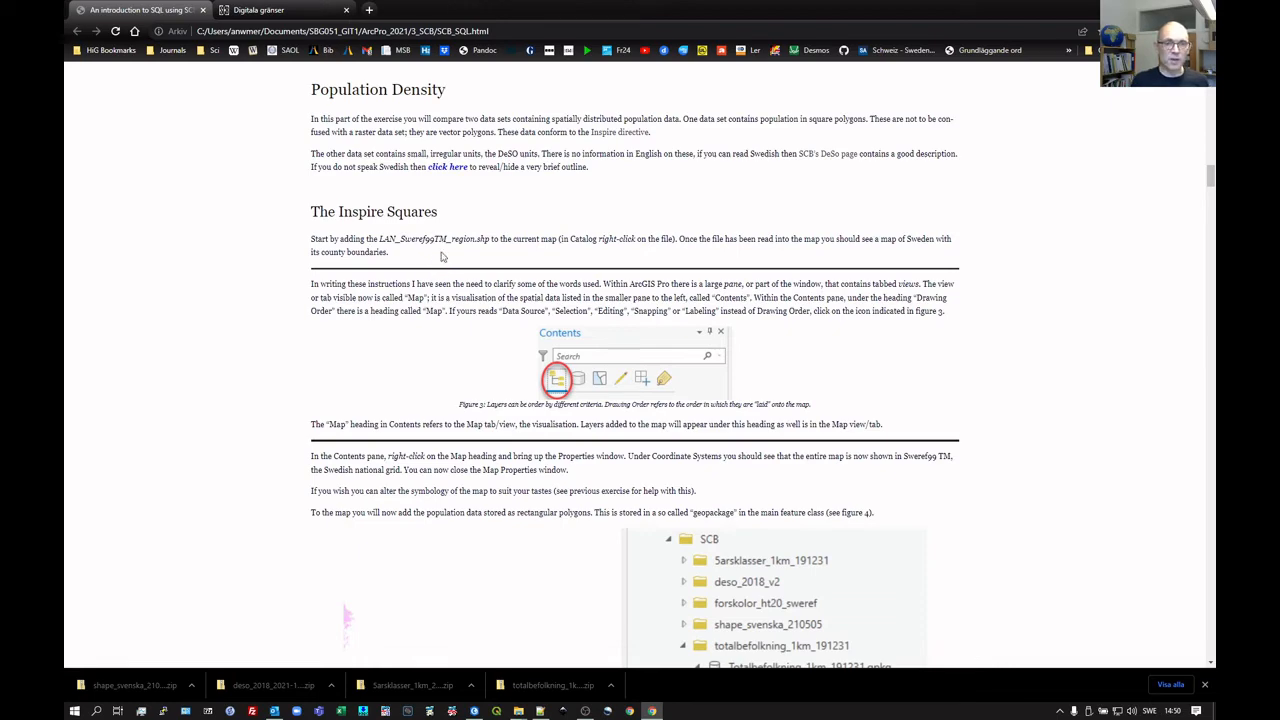
pyautogui.scroll(-5, 495, 262)
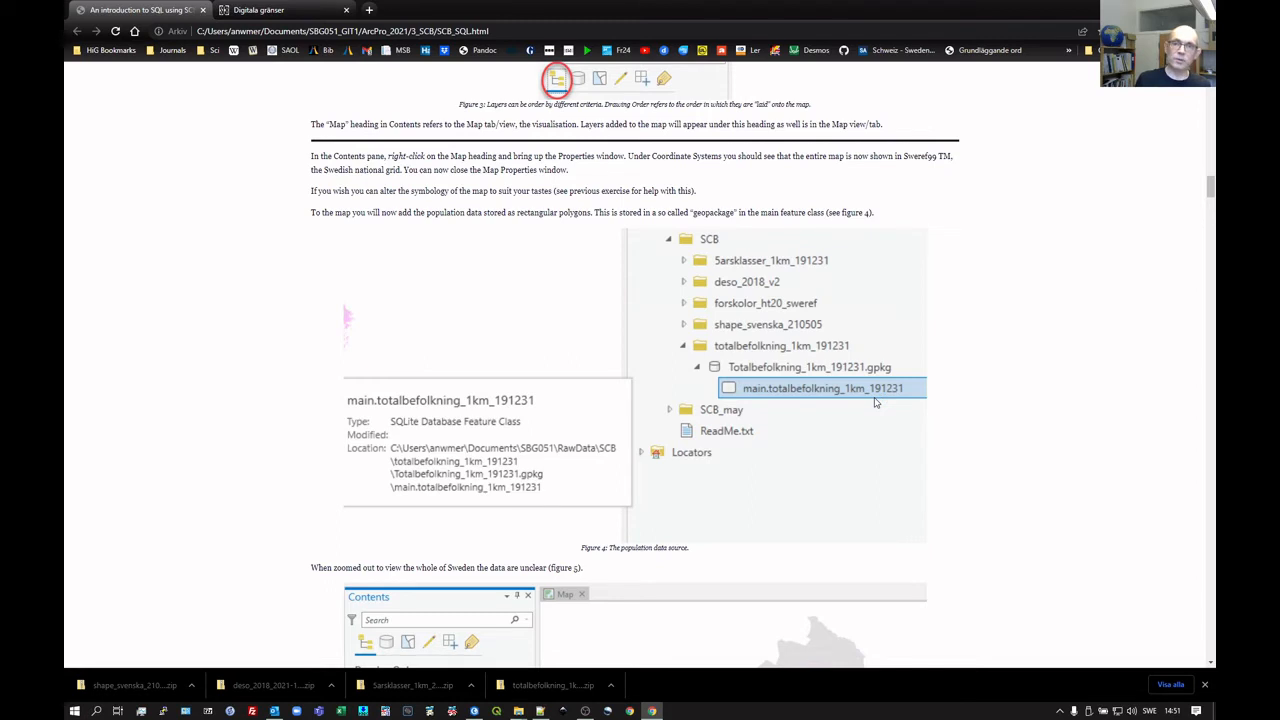
# Switch to ArcGIS Pro and add main.Totalbefolkning_1km_201231 from the Totalbefolkning_1km_201231.gpkg geopackage in the SCB folder to the map.
pyautogui.hotkey('alt', 'Tab')
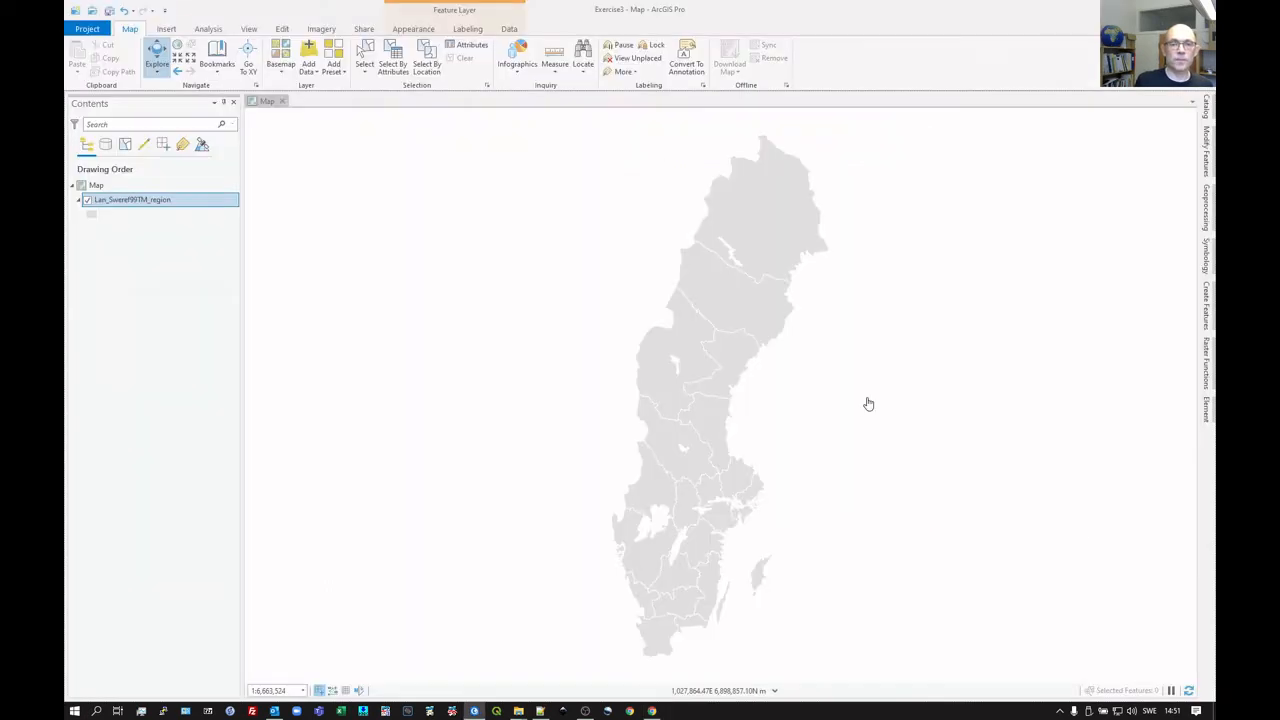
pyautogui.click(1208, 117)
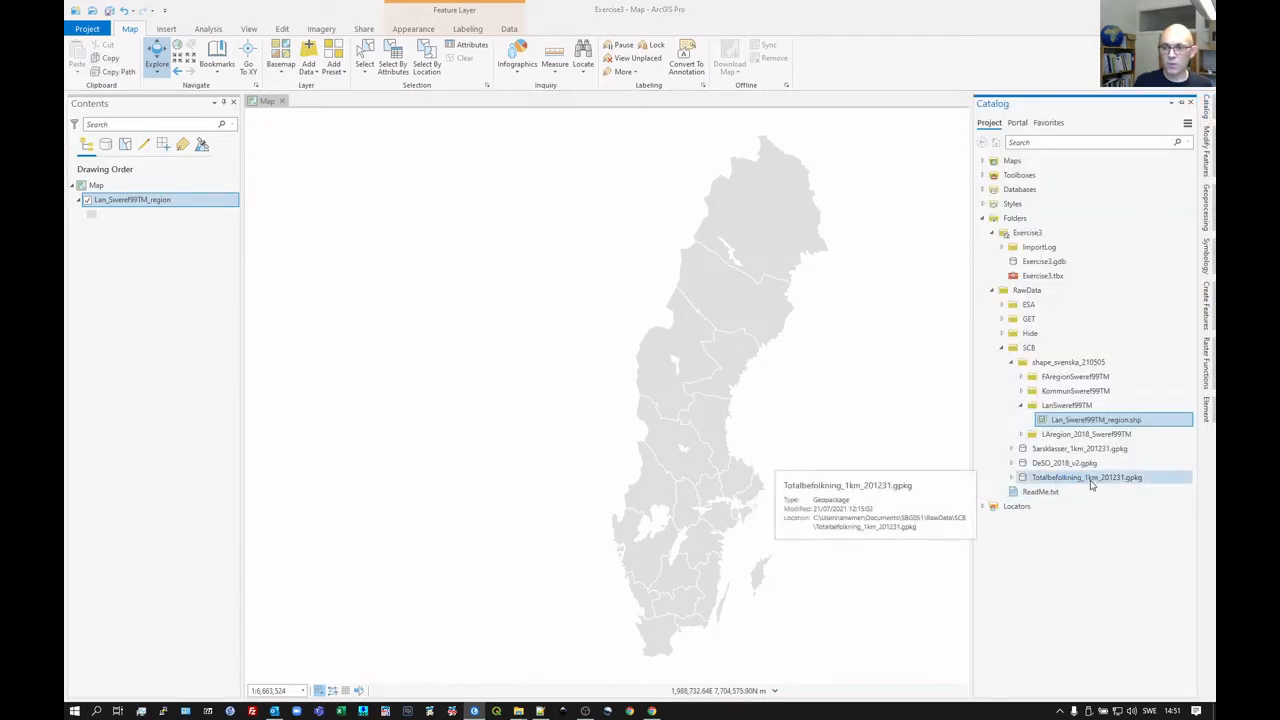
pyautogui.click(1011, 477)
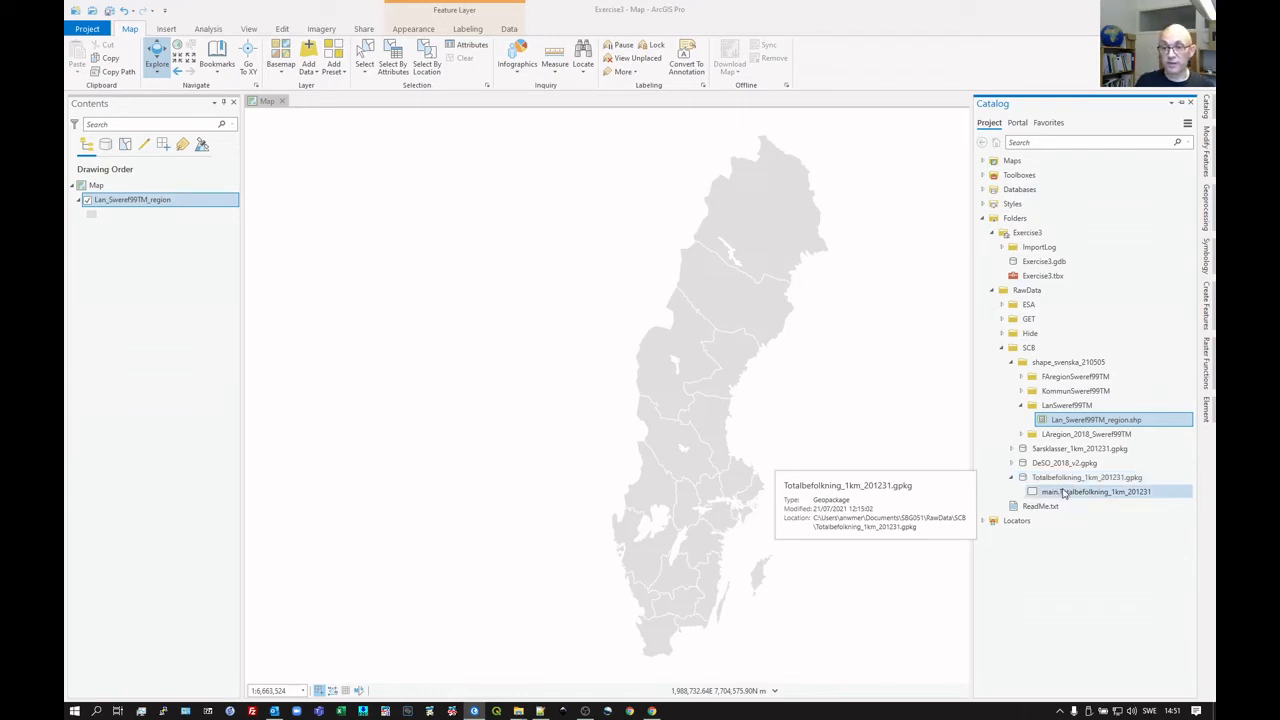
pyautogui.click(1066, 493)
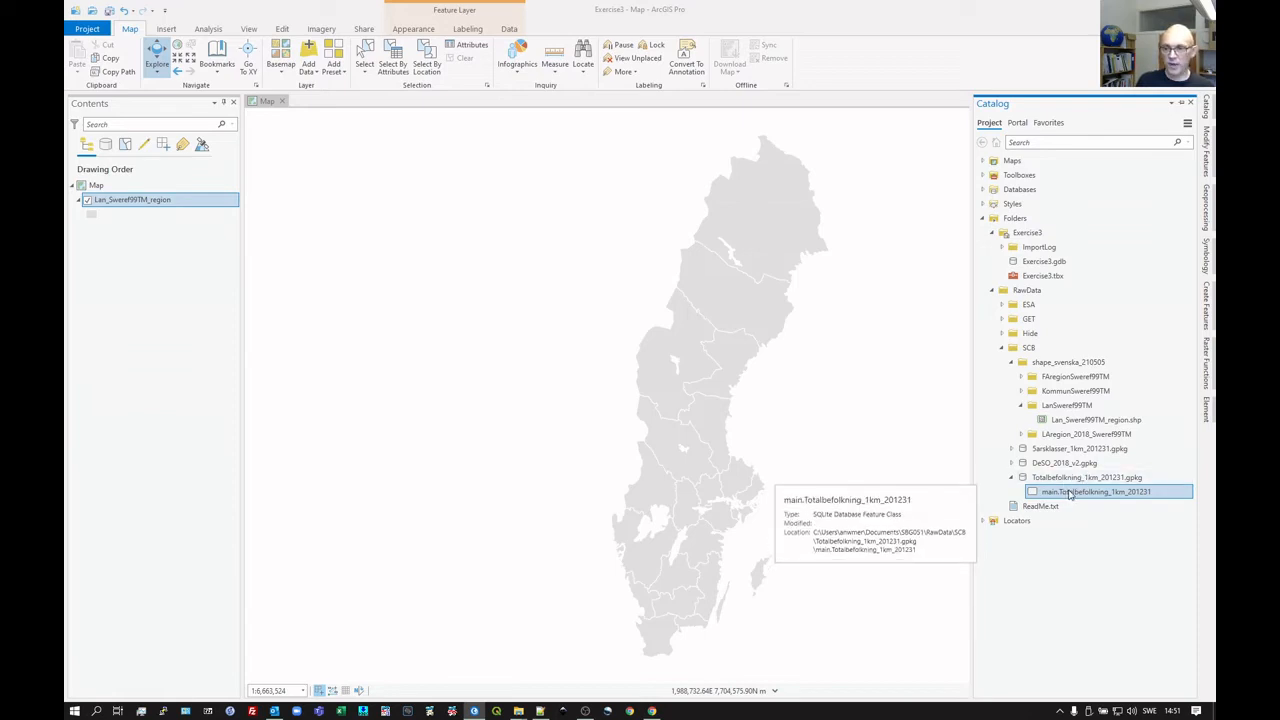
pyautogui.moveTo(1072, 494); pyautogui.dragTo(698, 528)
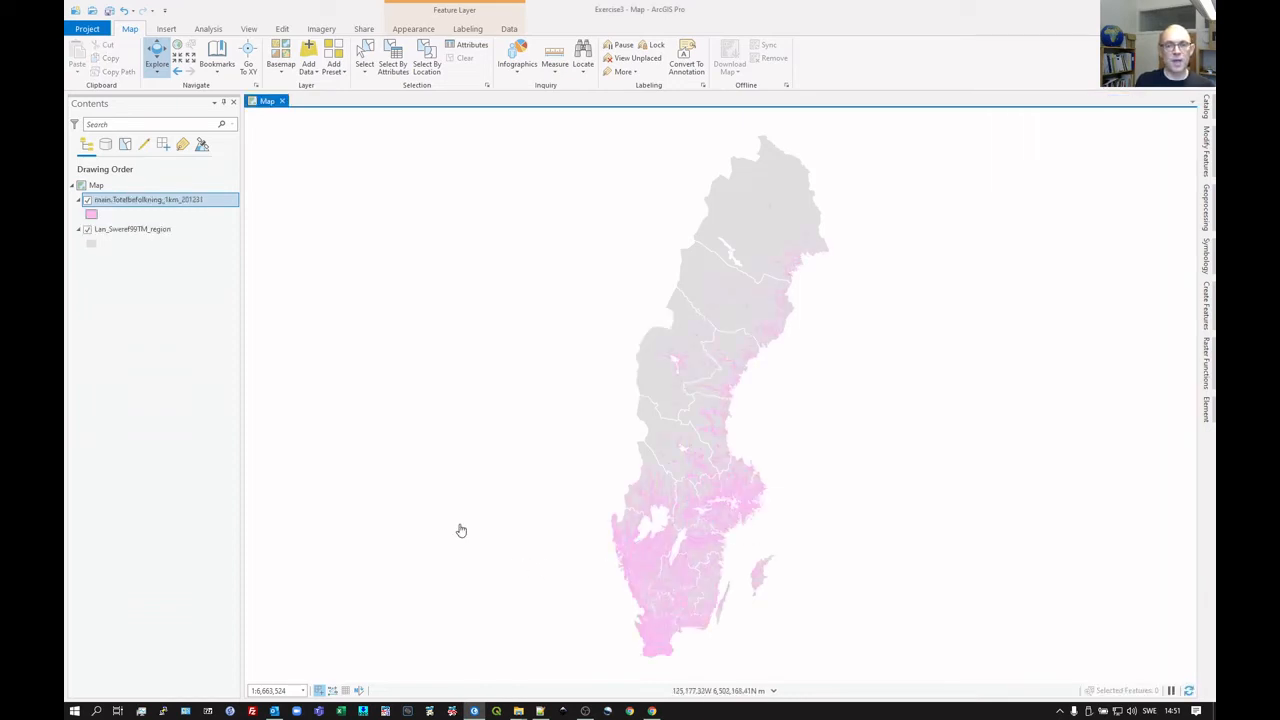
# Check the map's current coordinate system in its properties and close them without changes.
pyautogui.rightClick(95, 186)
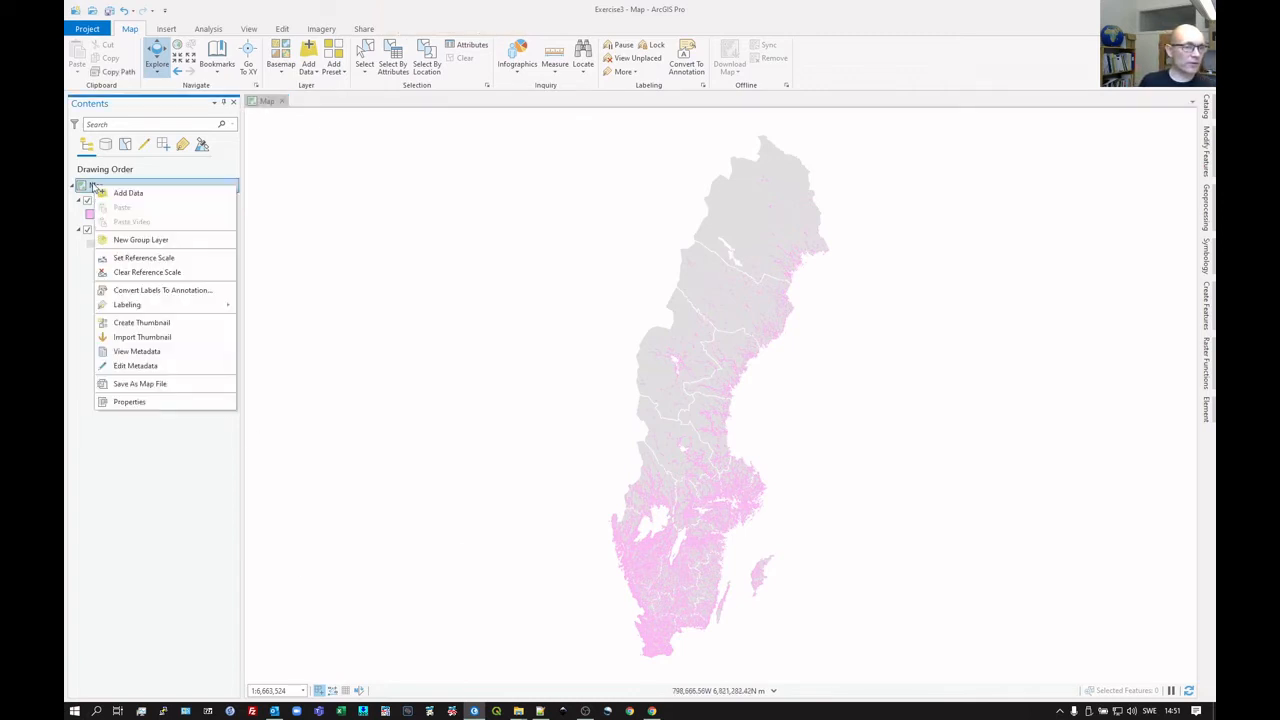
pyautogui.click(140, 403)
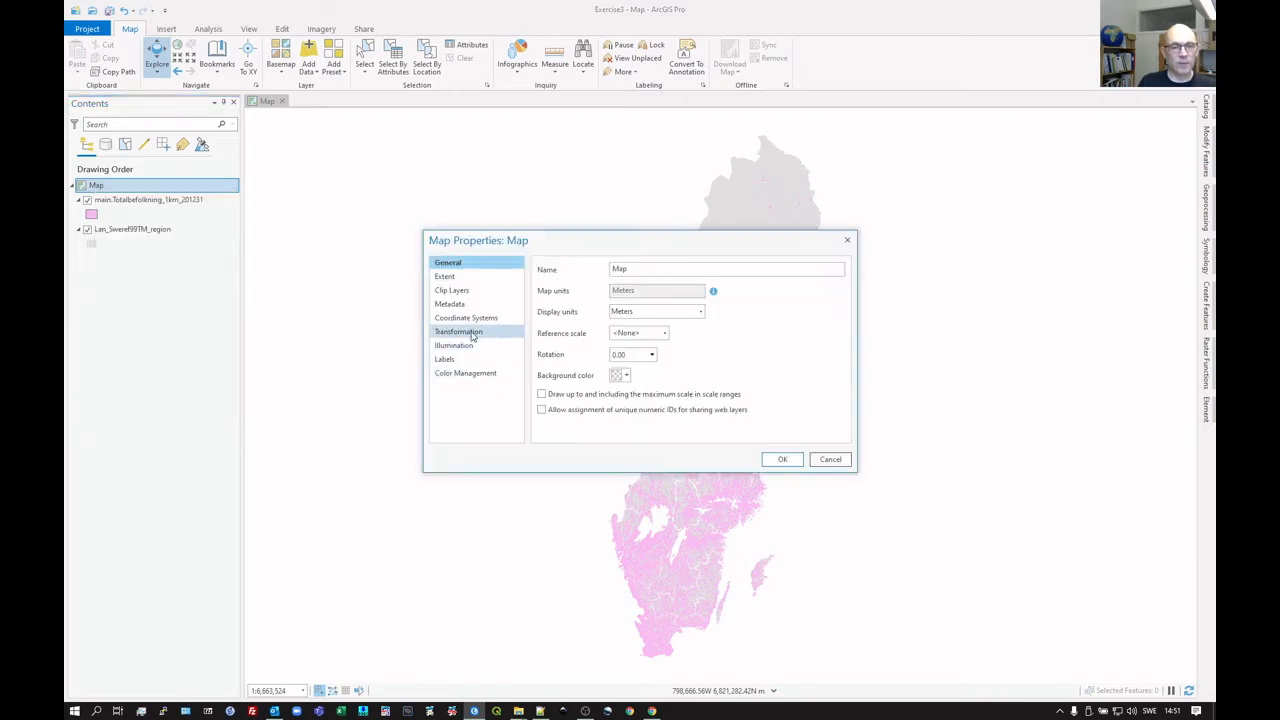
pyautogui.click(478, 319)
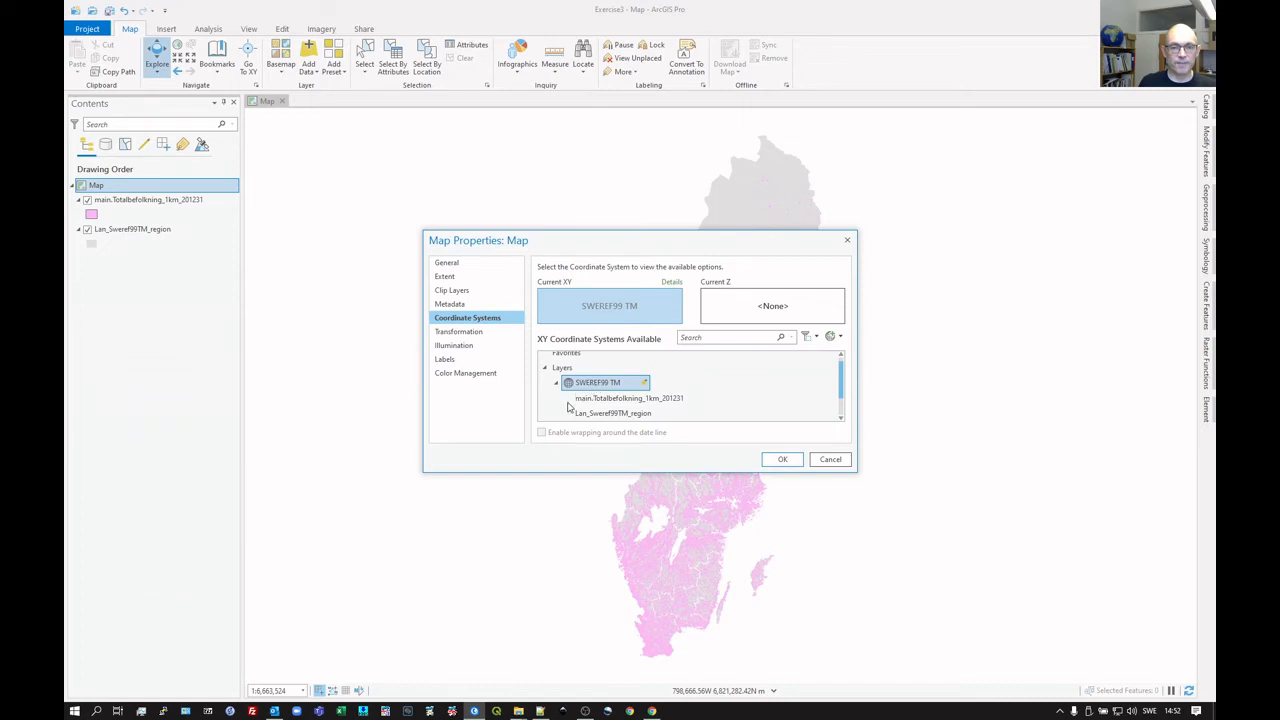
pyautogui.click(849, 242)
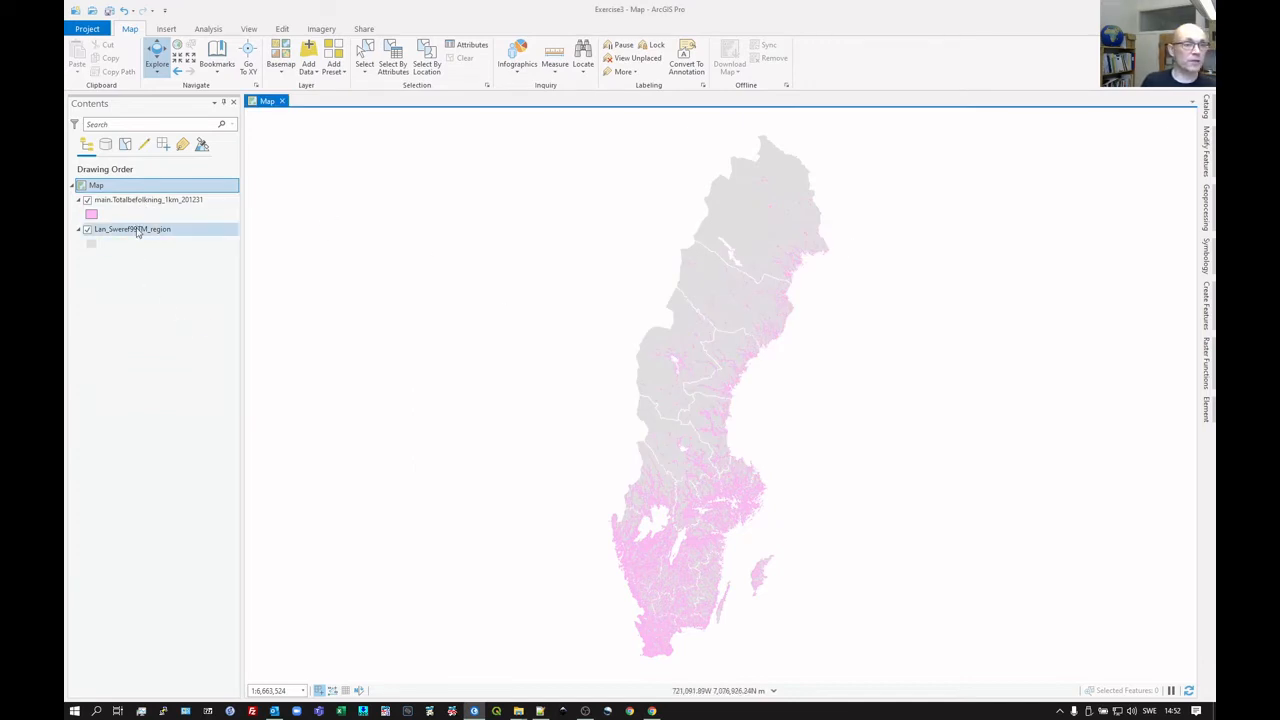
# Check the spatial reference of the Lan_Sweref99TM_region layer in its source properties.
pyautogui.rightClick(137, 232)
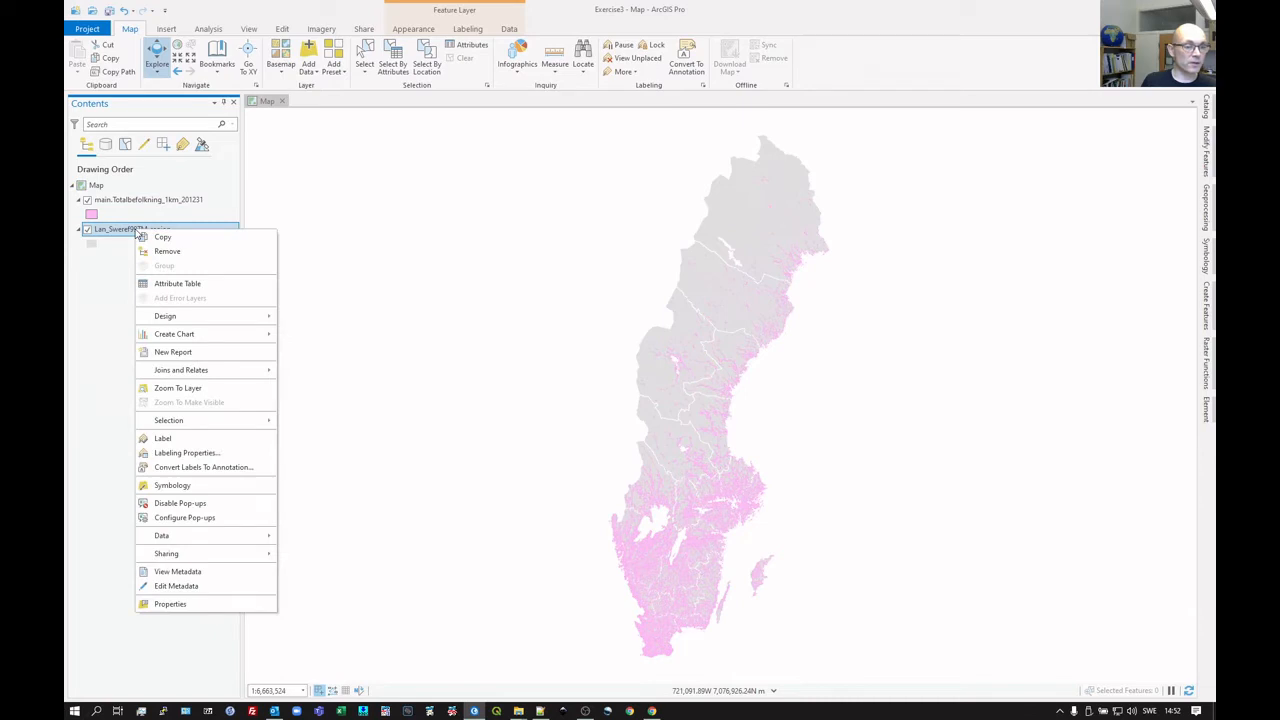
pyautogui.click(177, 604)
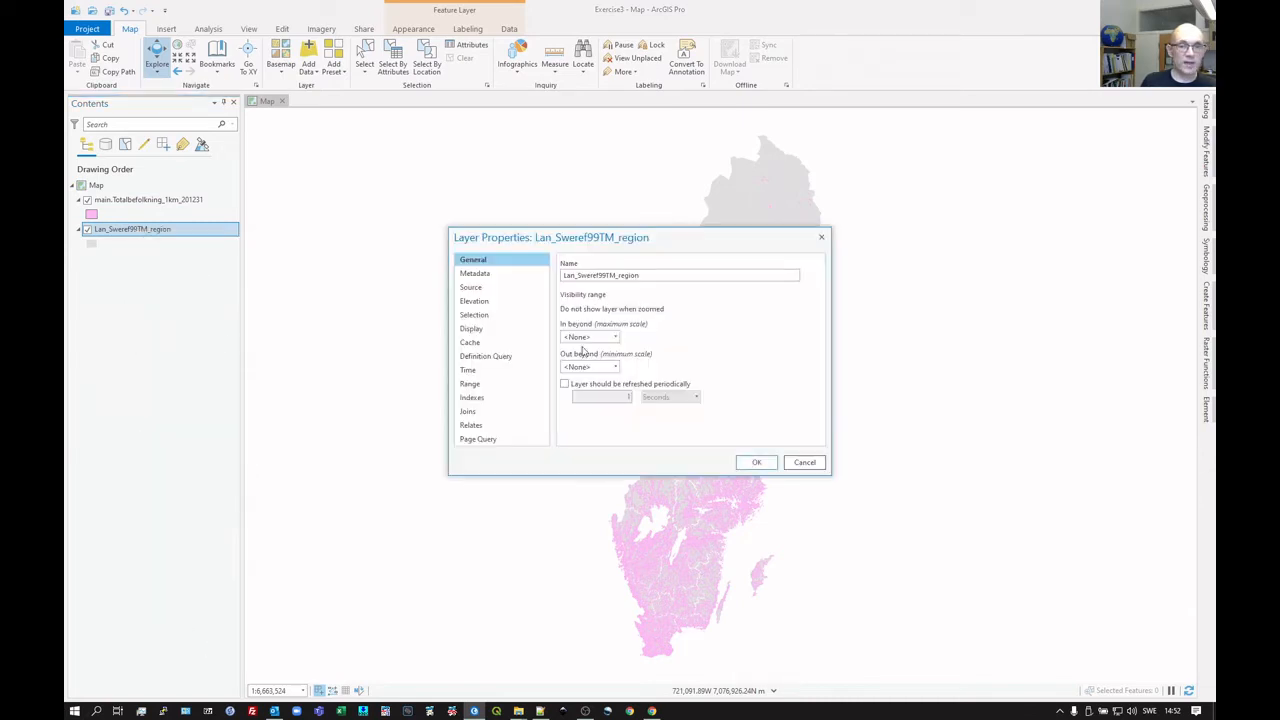
pyautogui.click(478, 287)
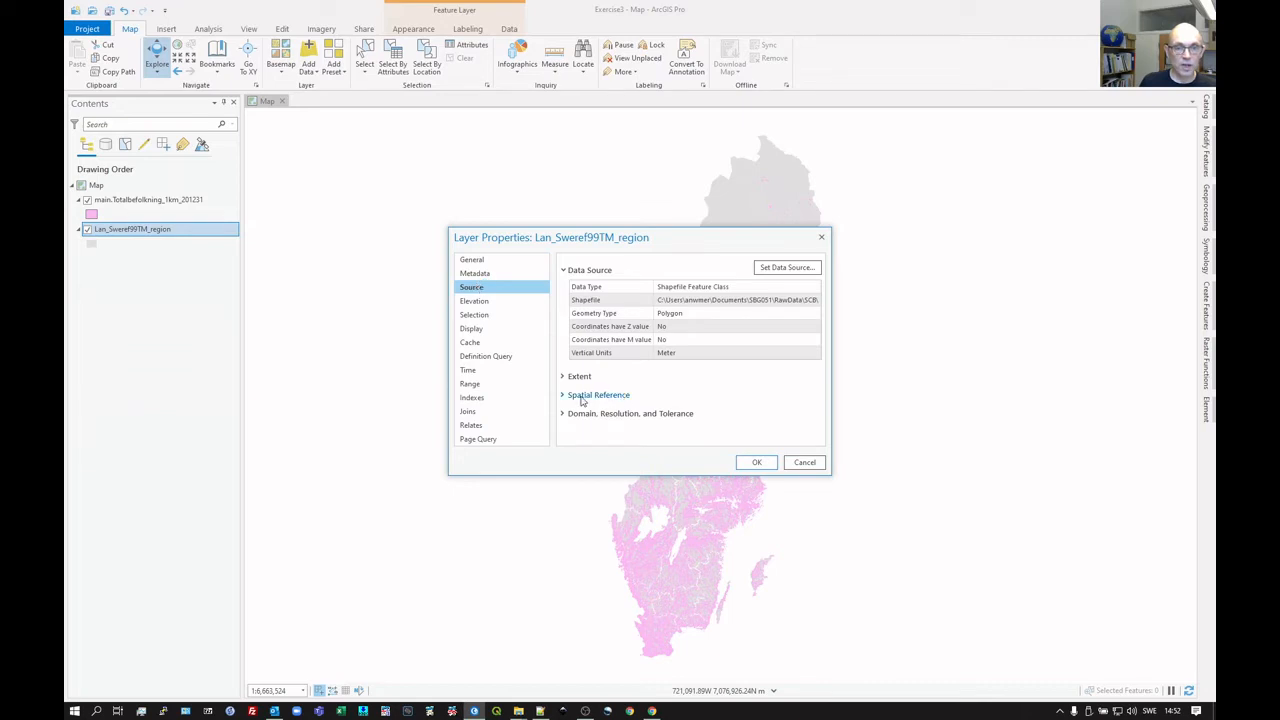
pyautogui.click(563, 396)
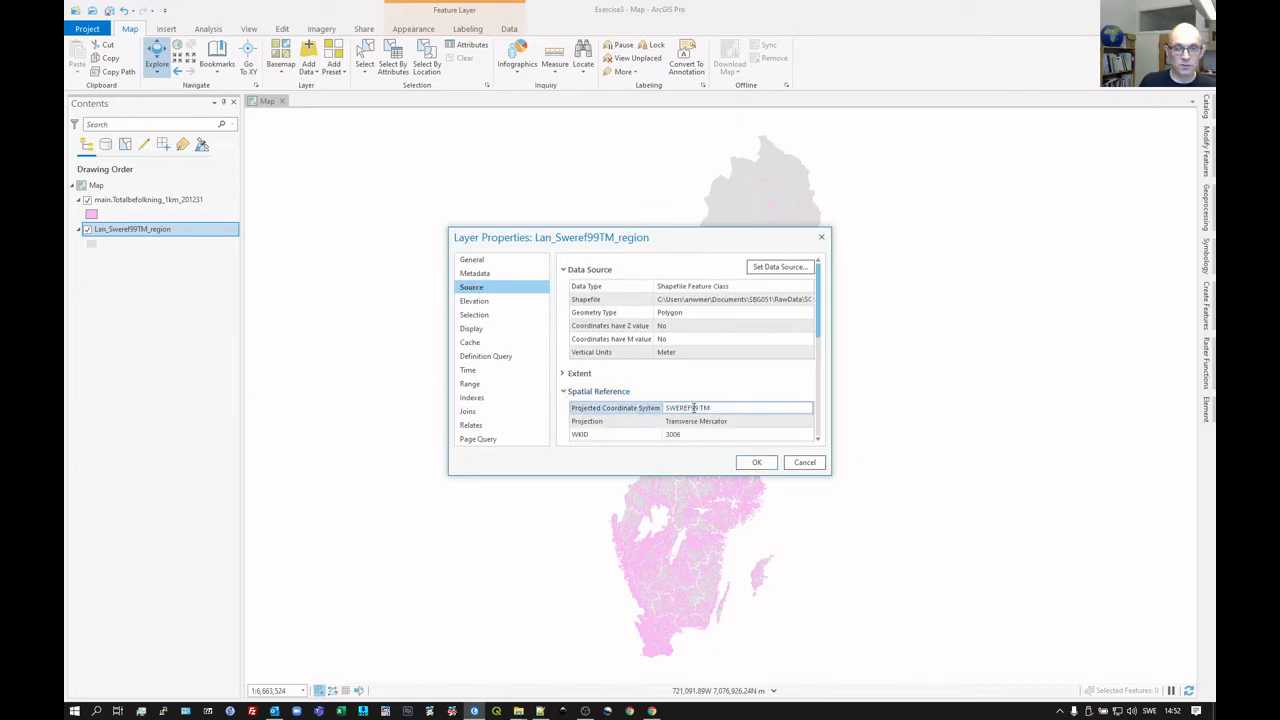
pyautogui.click(756, 462)
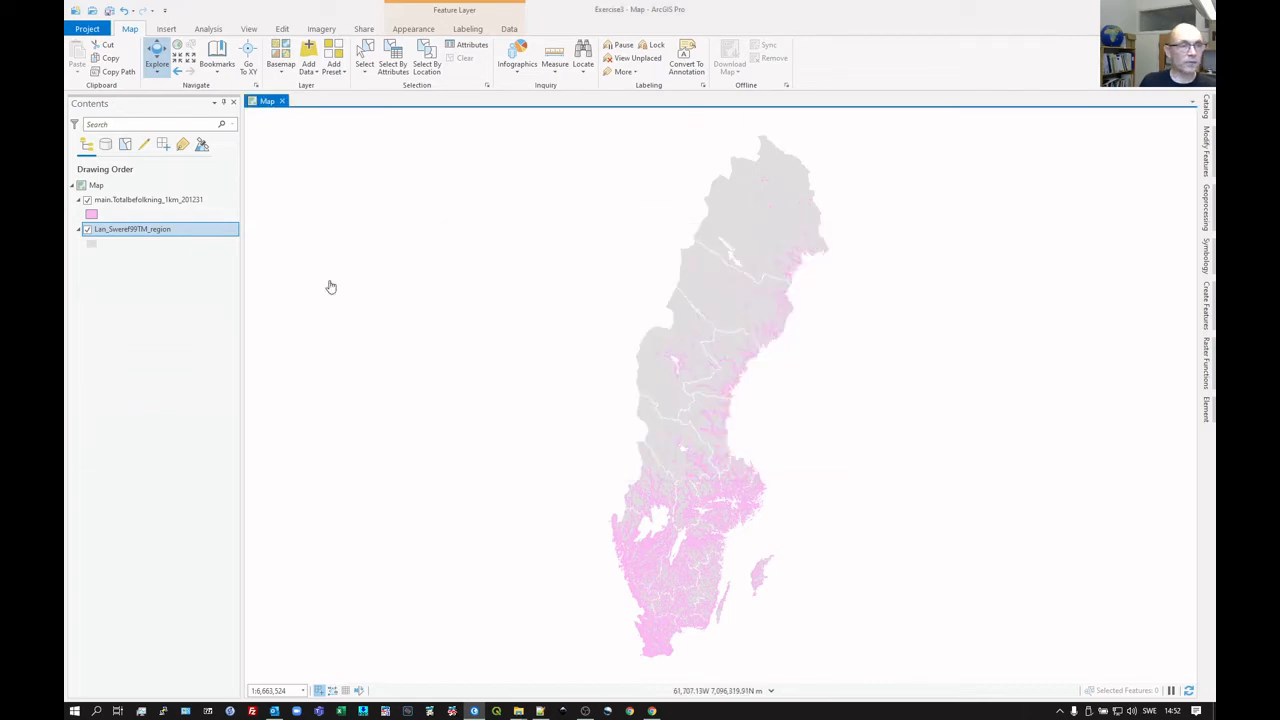
# Check the spatial reference of the main.Totalbefolkning_1km_201231 layer in its source properties.
pyautogui.click(115, 202)
pyautogui.rightClick(115, 205)
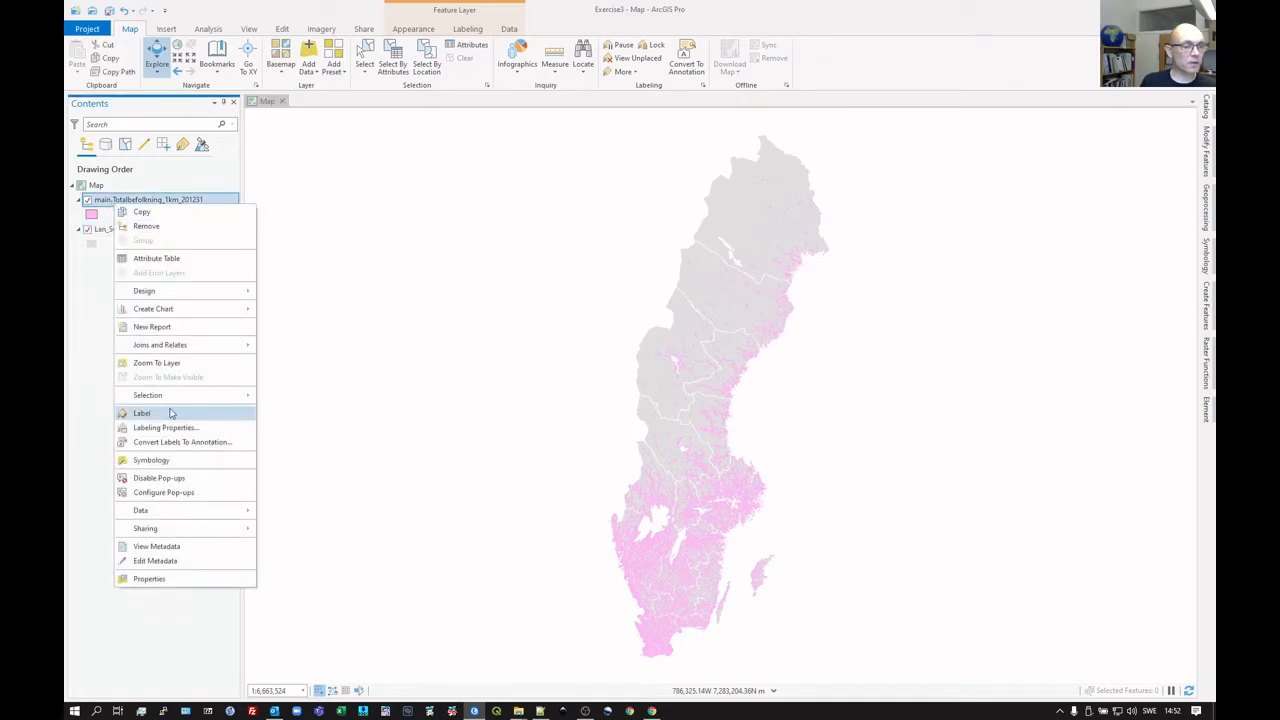
pyautogui.click(172, 583)
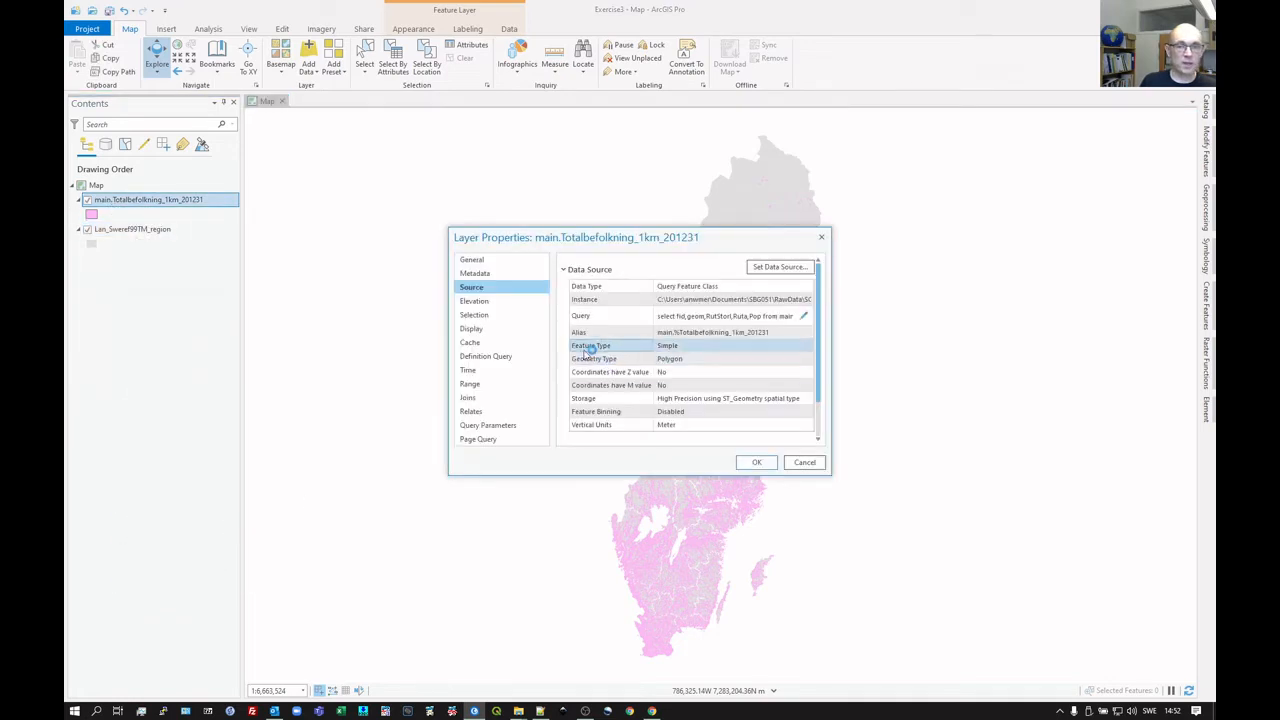
pyautogui.scroll(-1, 615, 390)
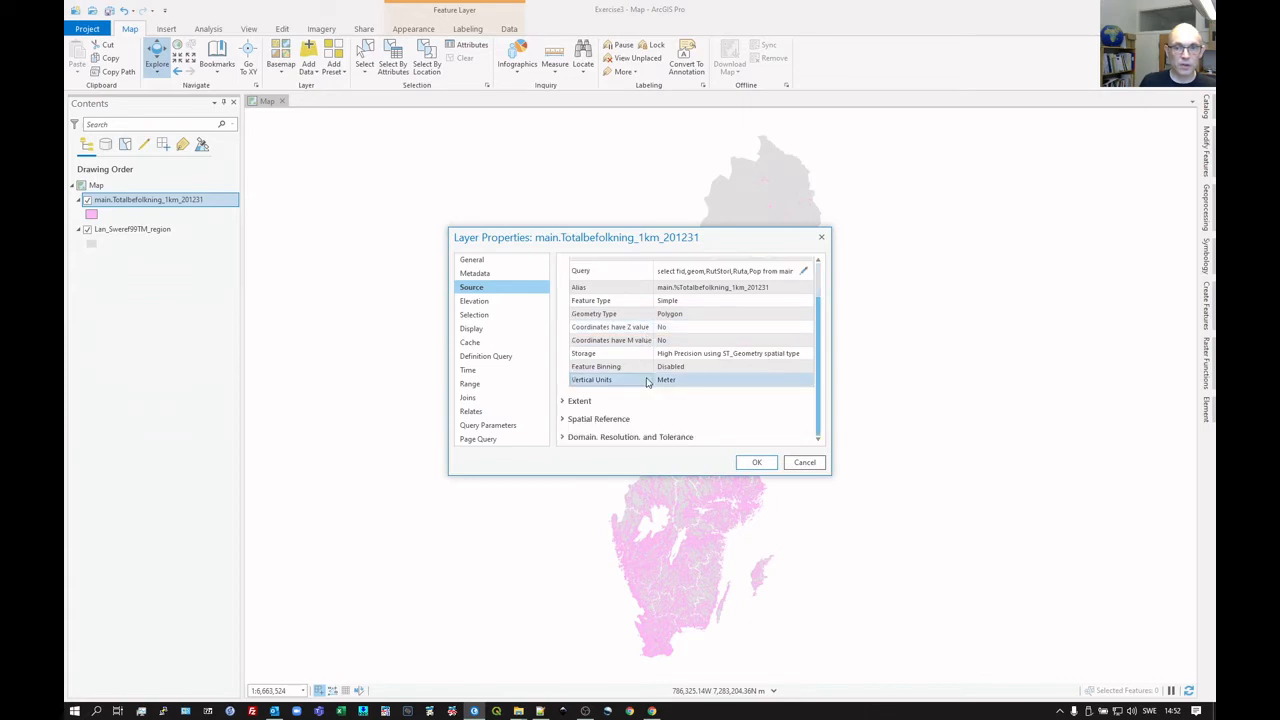
pyautogui.click(602, 421)
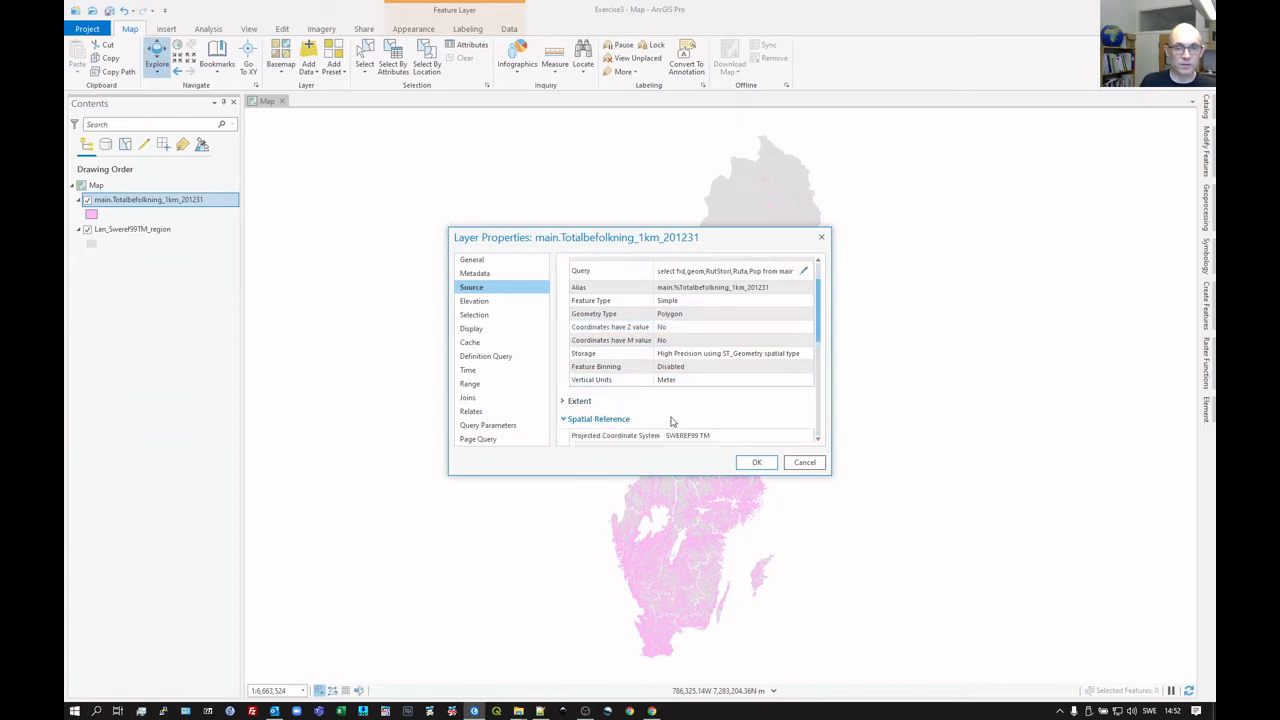
pyautogui.click(755, 463)
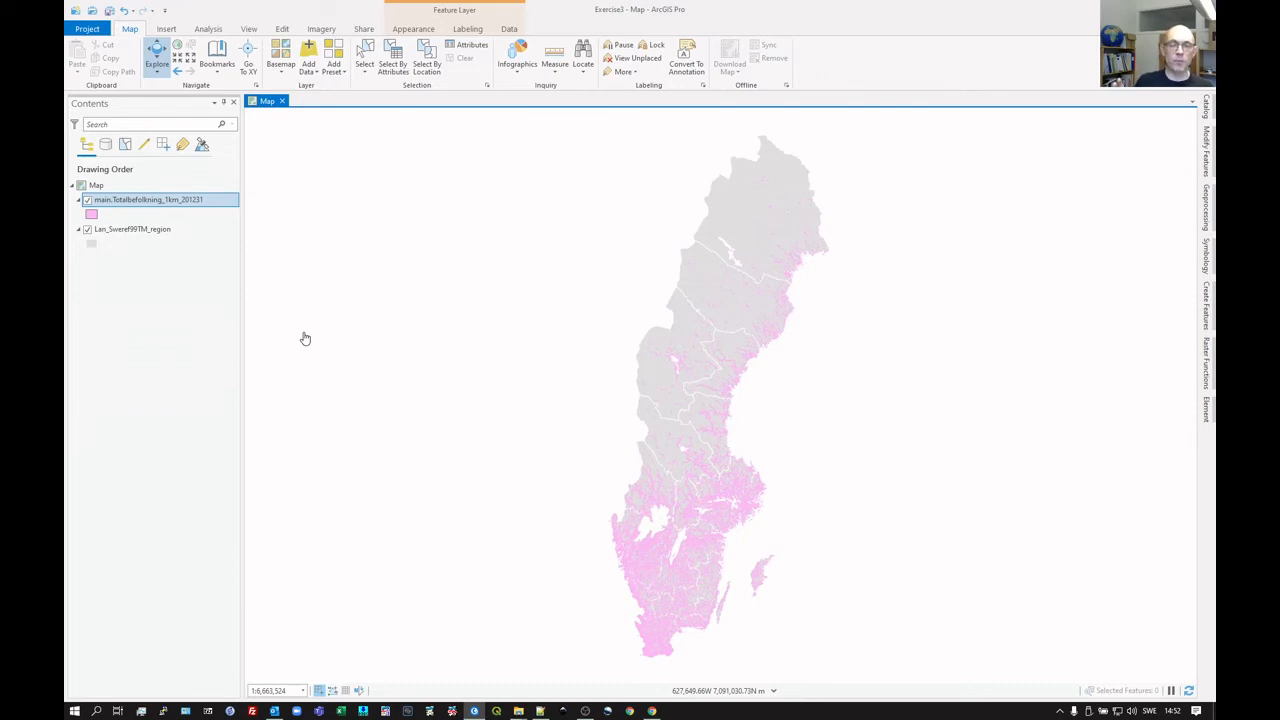
# Save the project and inspect the population squares along the east coast at a closer scale.
pyautogui.click(110, 12)
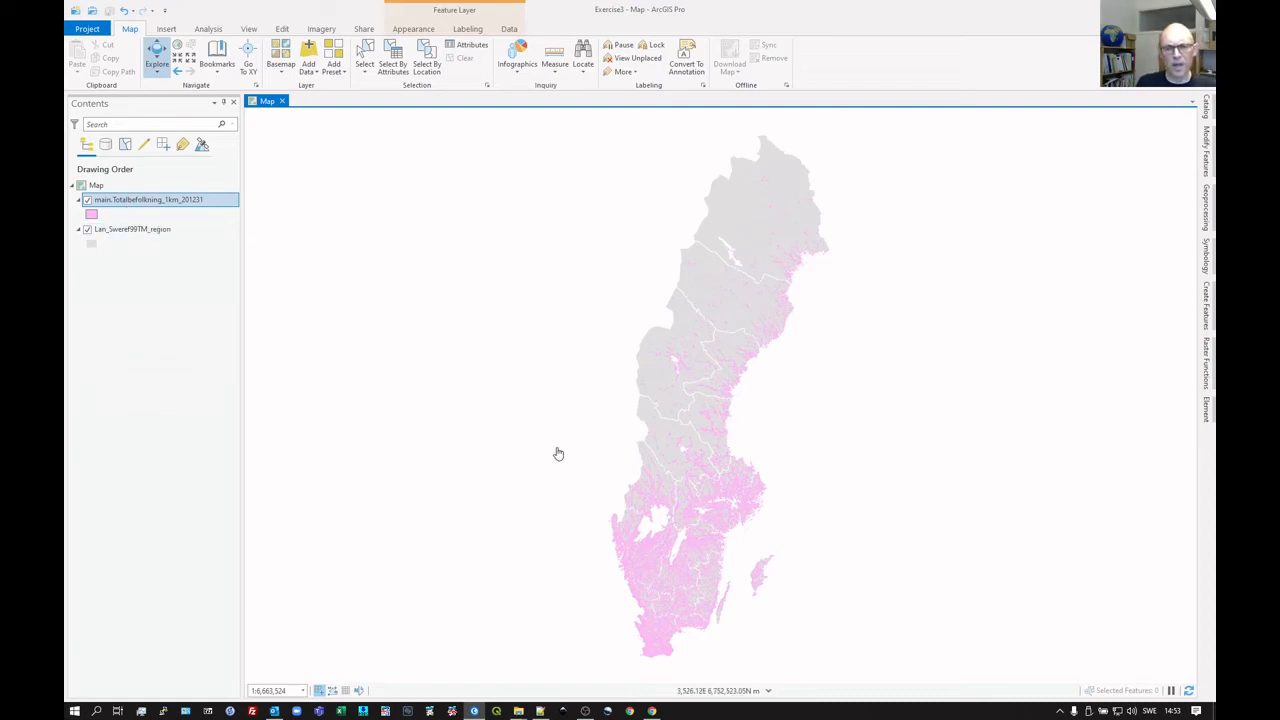
pyautogui.scroll(4, 716, 466)
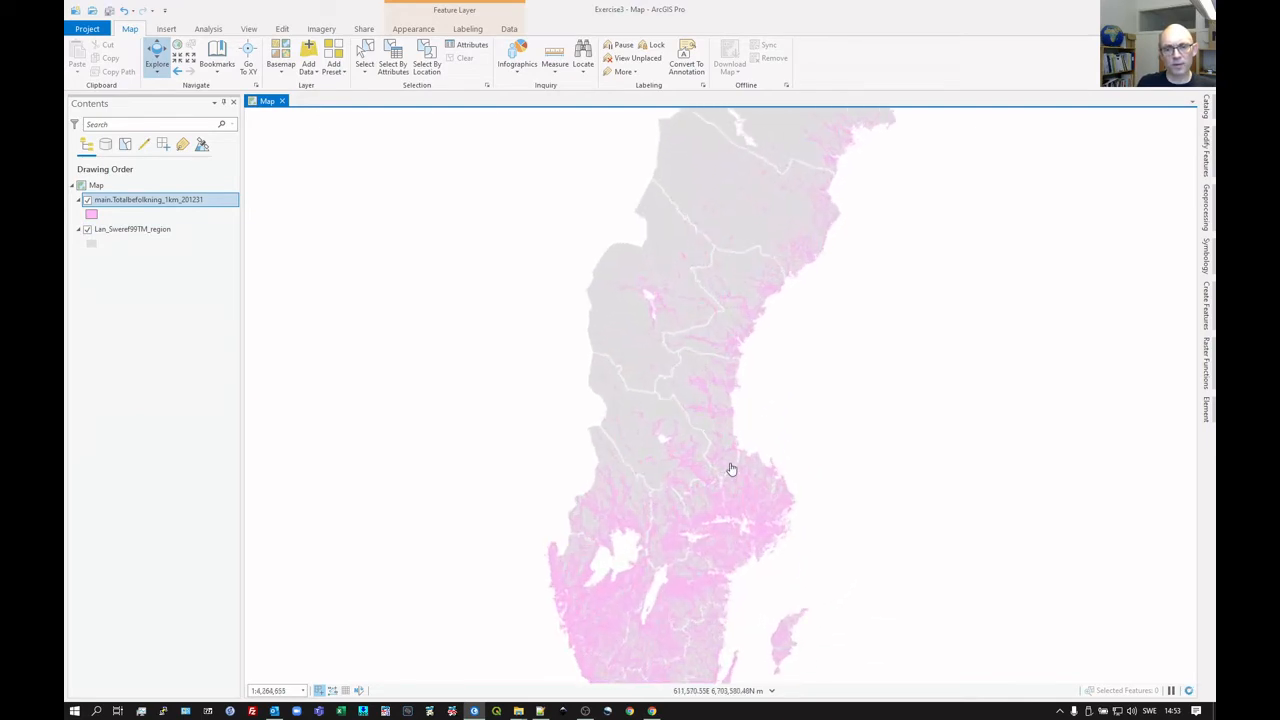
pyautogui.scroll(2, 731, 469)
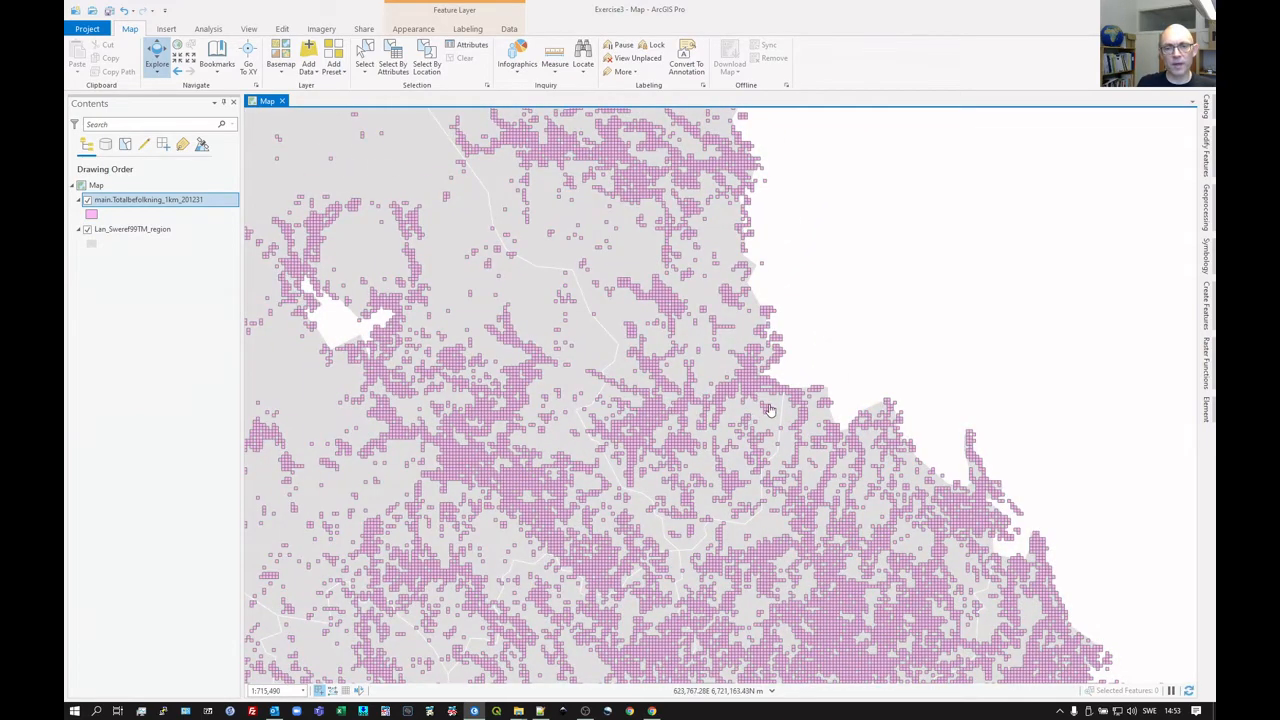
pyautogui.scroll(1, 746, 423)
pyautogui.scroll(1, 652, 381)
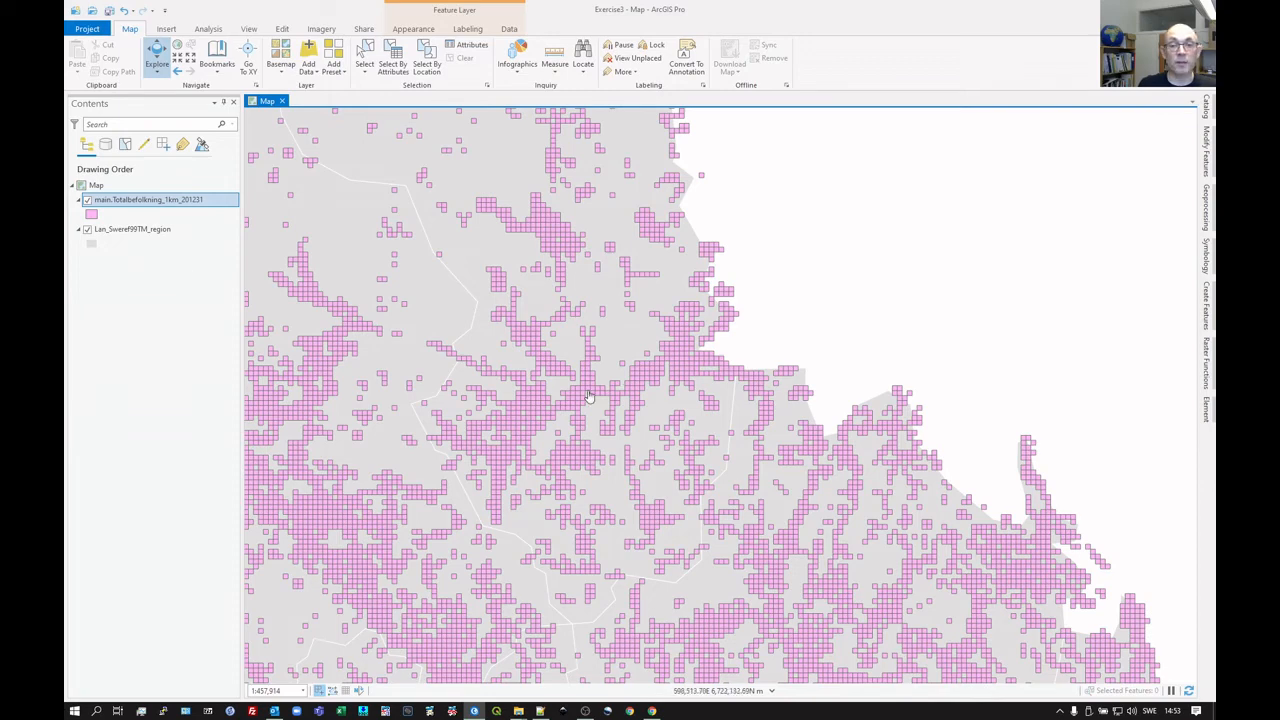
# Open the population layer's attribute table and shrink it to give the map view more height.
pyautogui.rightClick(119, 201)
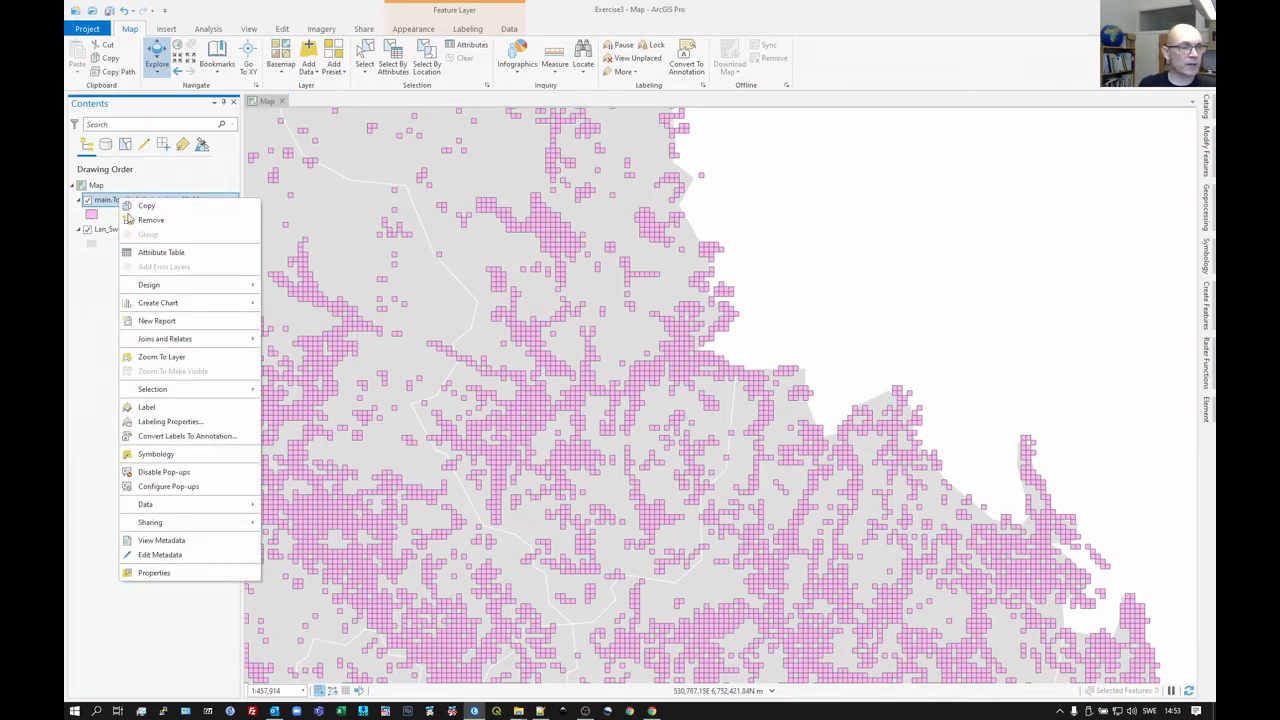
pyautogui.click(161, 253)
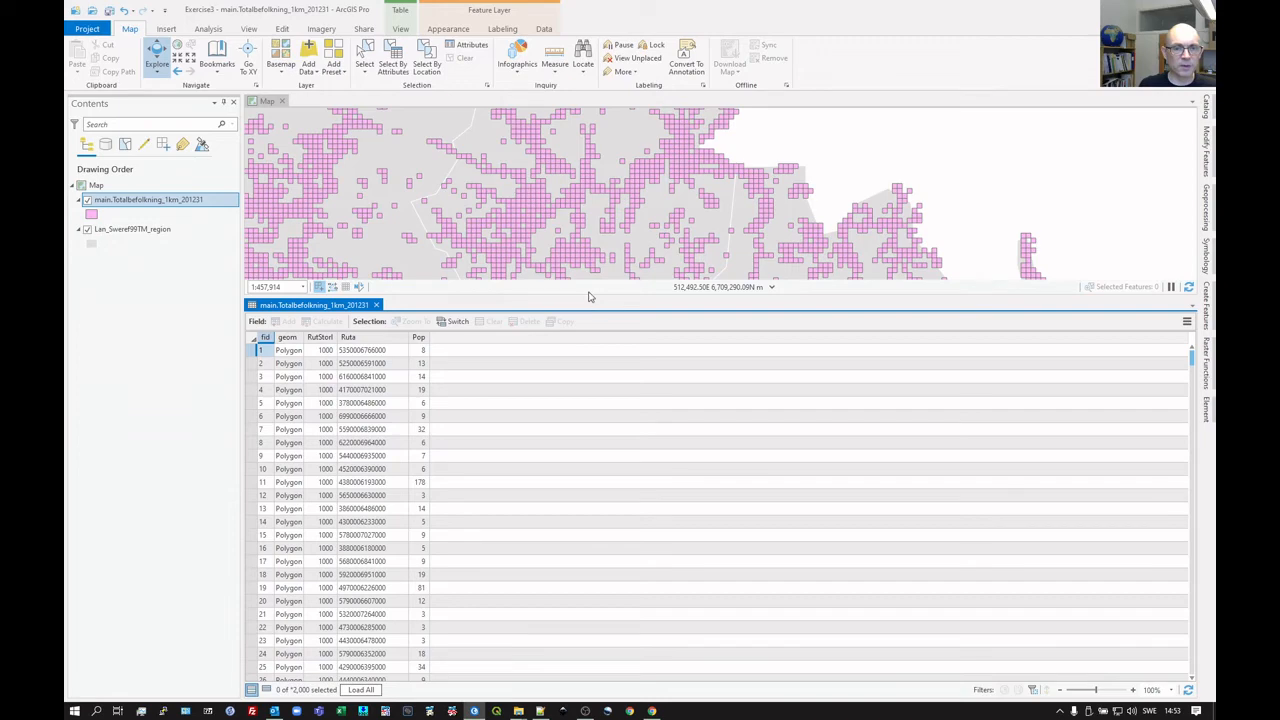
pyautogui.moveTo(593, 295); pyautogui.dragTo(616, 450)
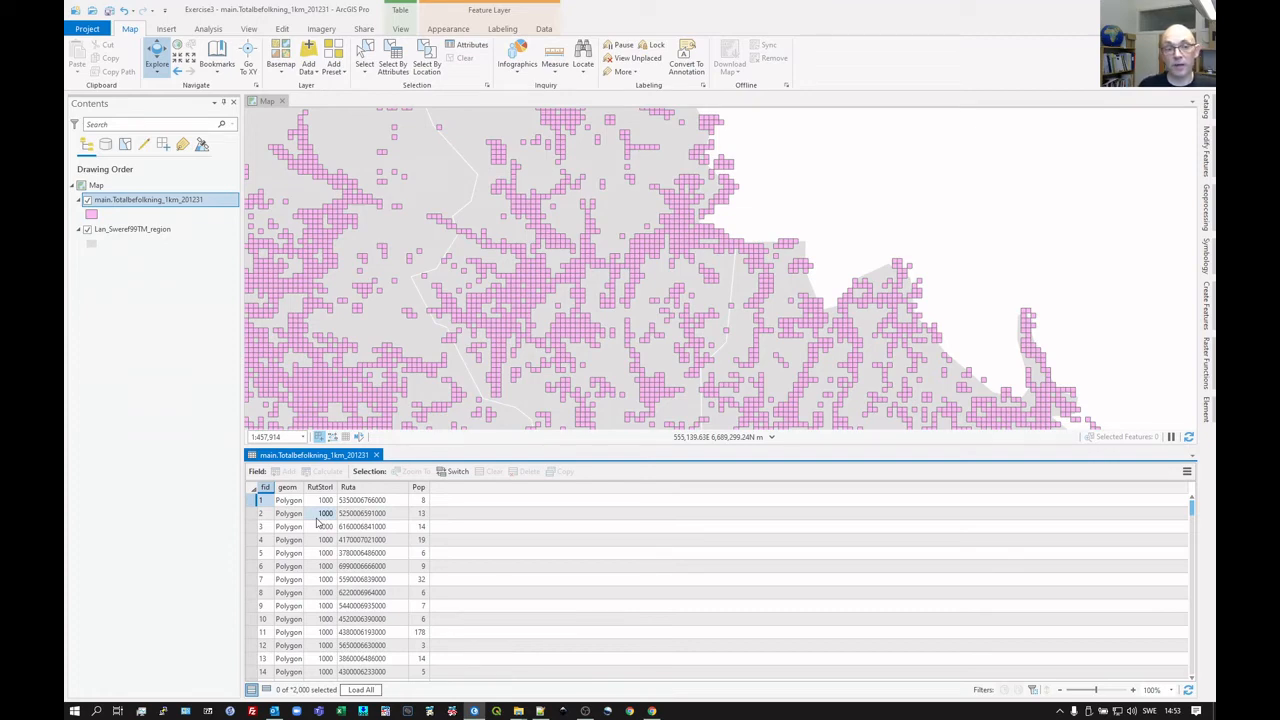
# Select the record with fid 1 in the population table, flash its square and pan the map to it.
pyautogui.click(253, 501)
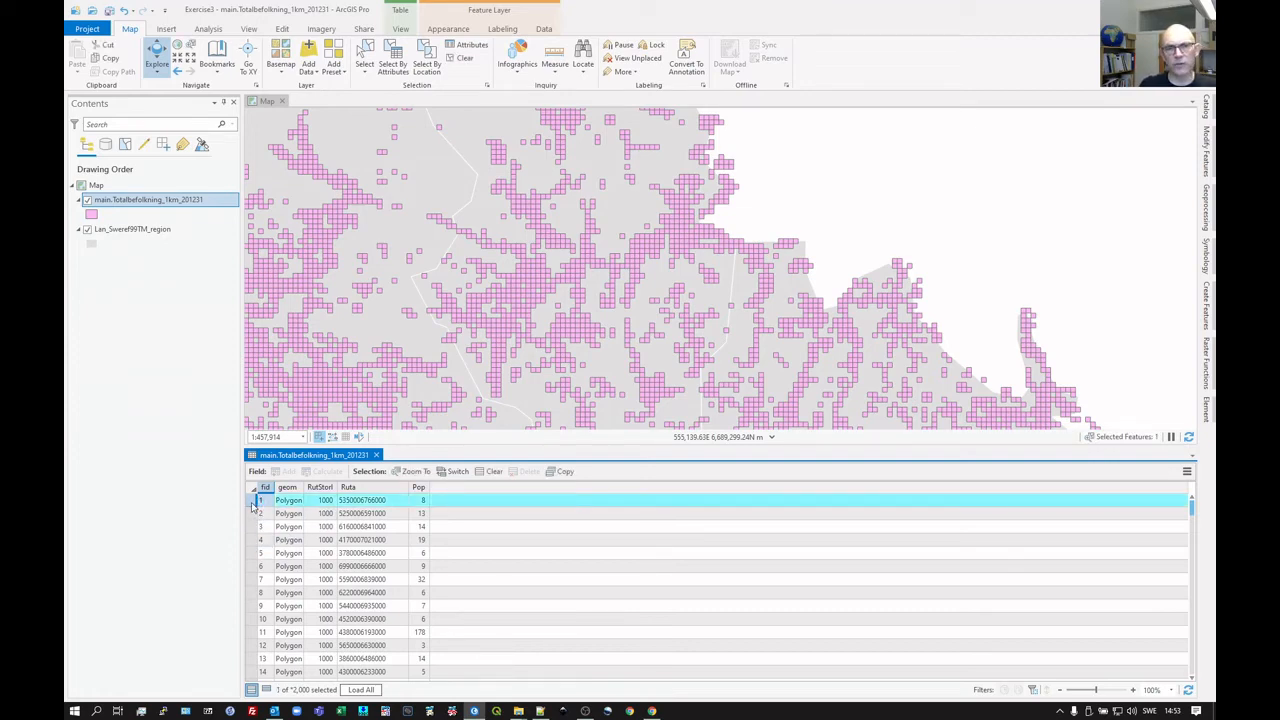
pyautogui.rightClick(253, 505)
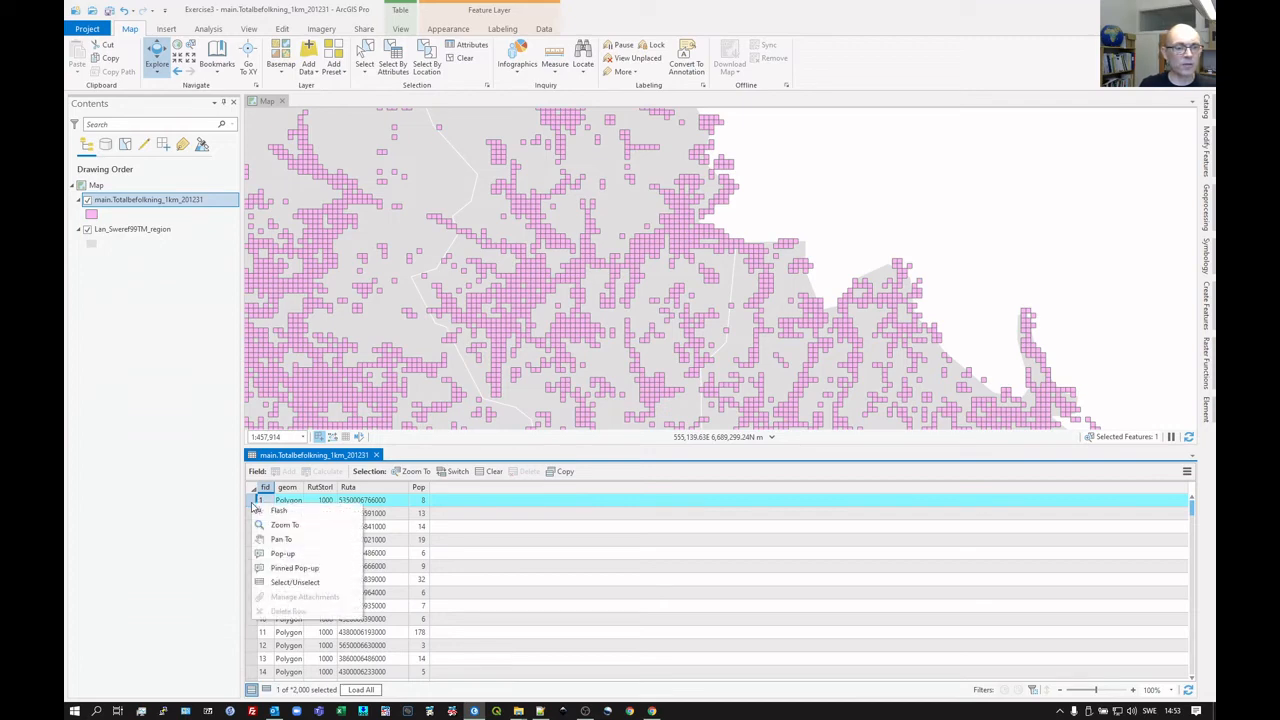
pyautogui.click(268, 513)
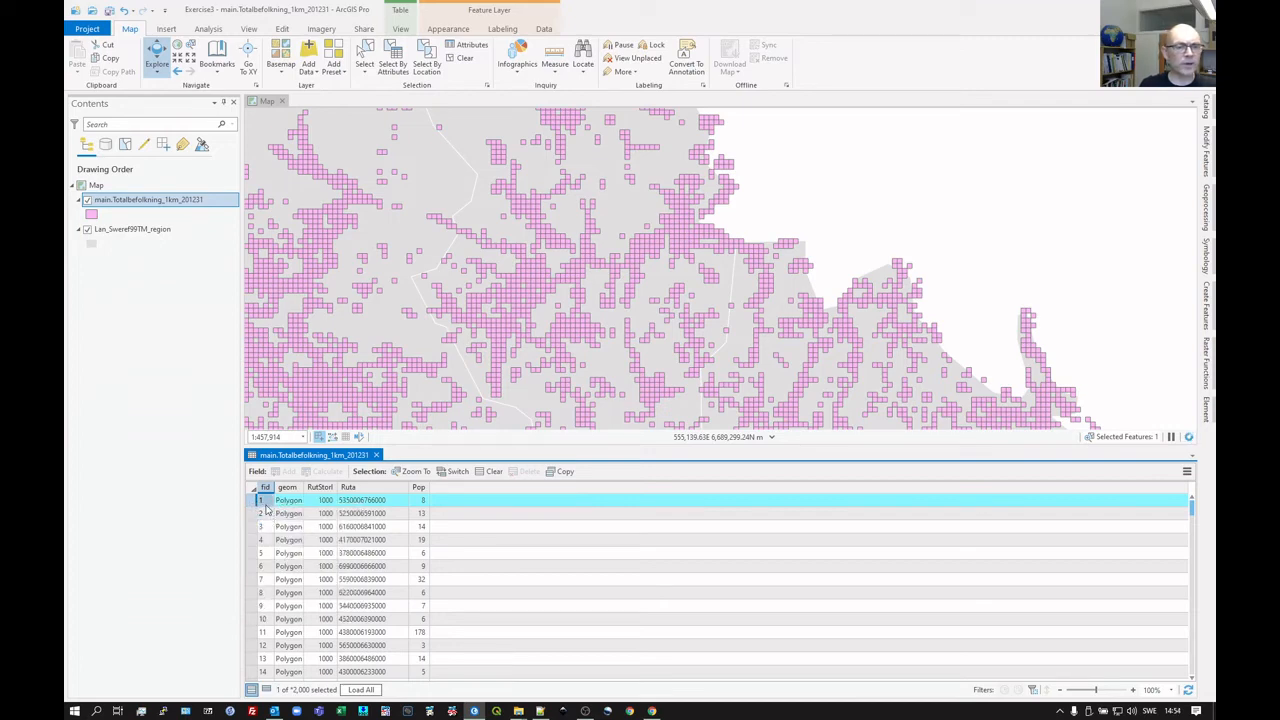
pyautogui.rightClick(253, 504)
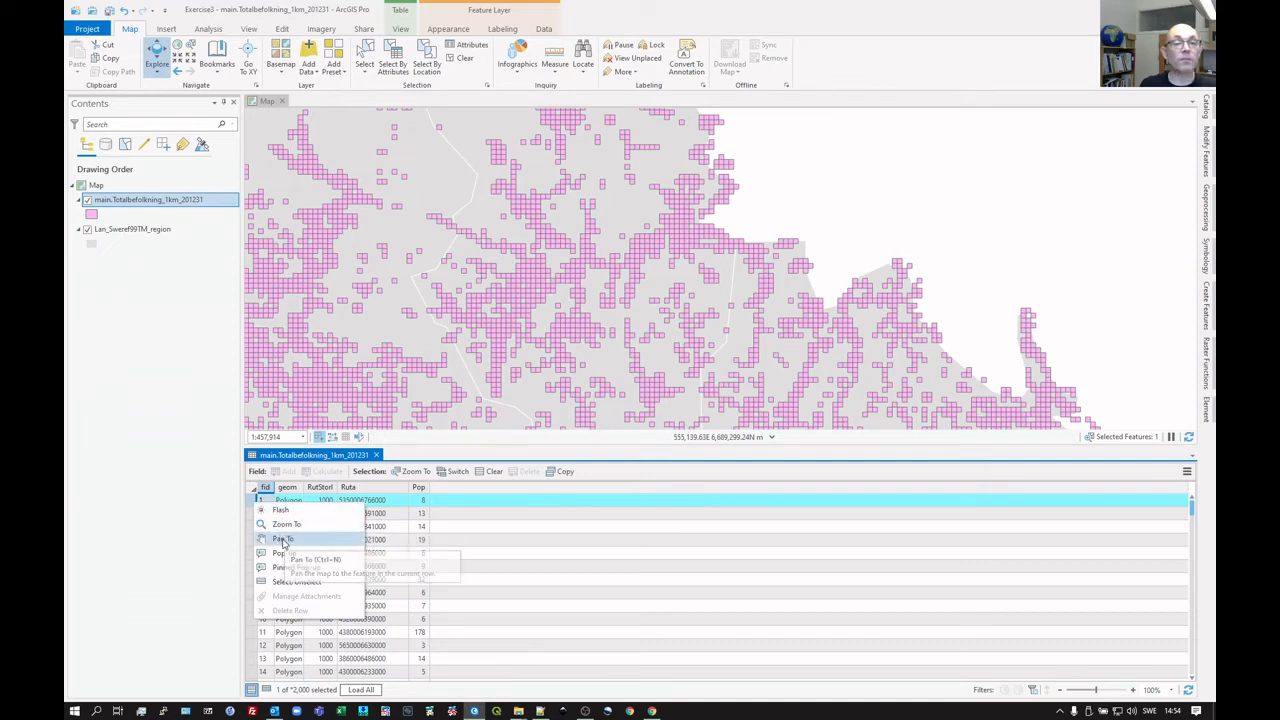
pyautogui.click(285, 539)
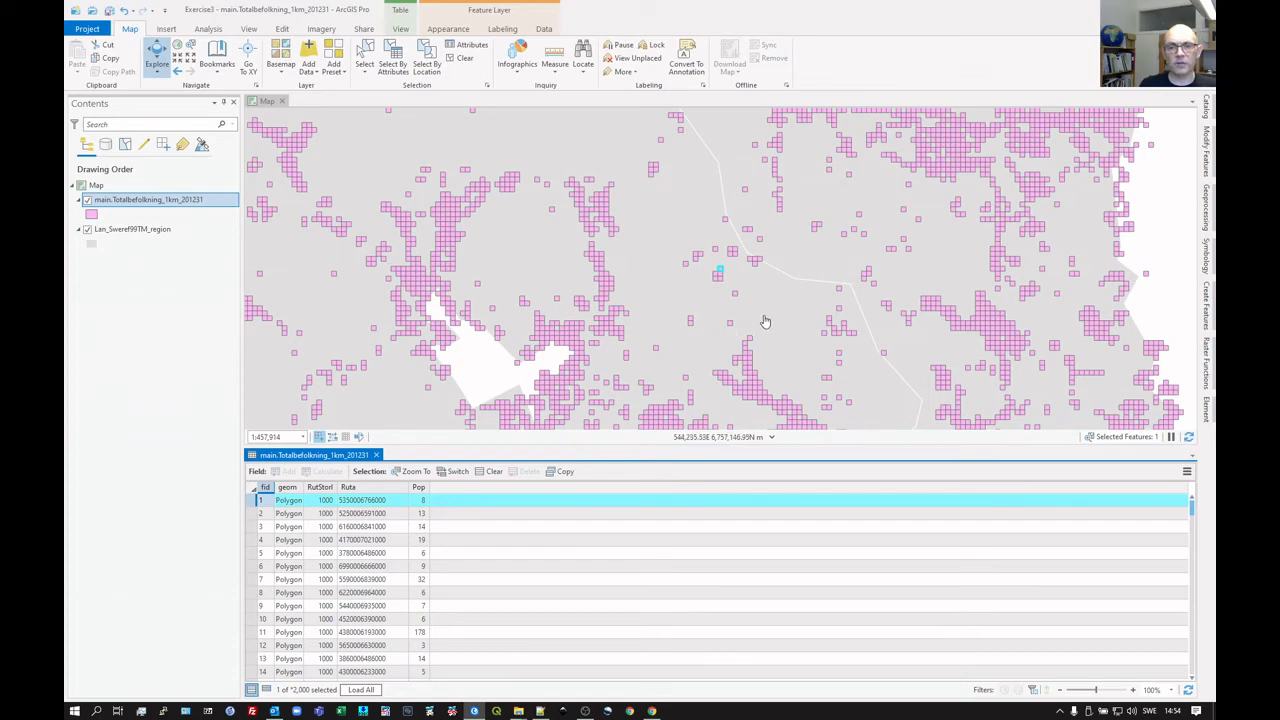
# View the selected square in its wider surroundings, clear the selection and close the population layer's attribute table.
pyautogui.scroll(-1, 765, 321)
pyautogui.scroll(-2, 765, 321)
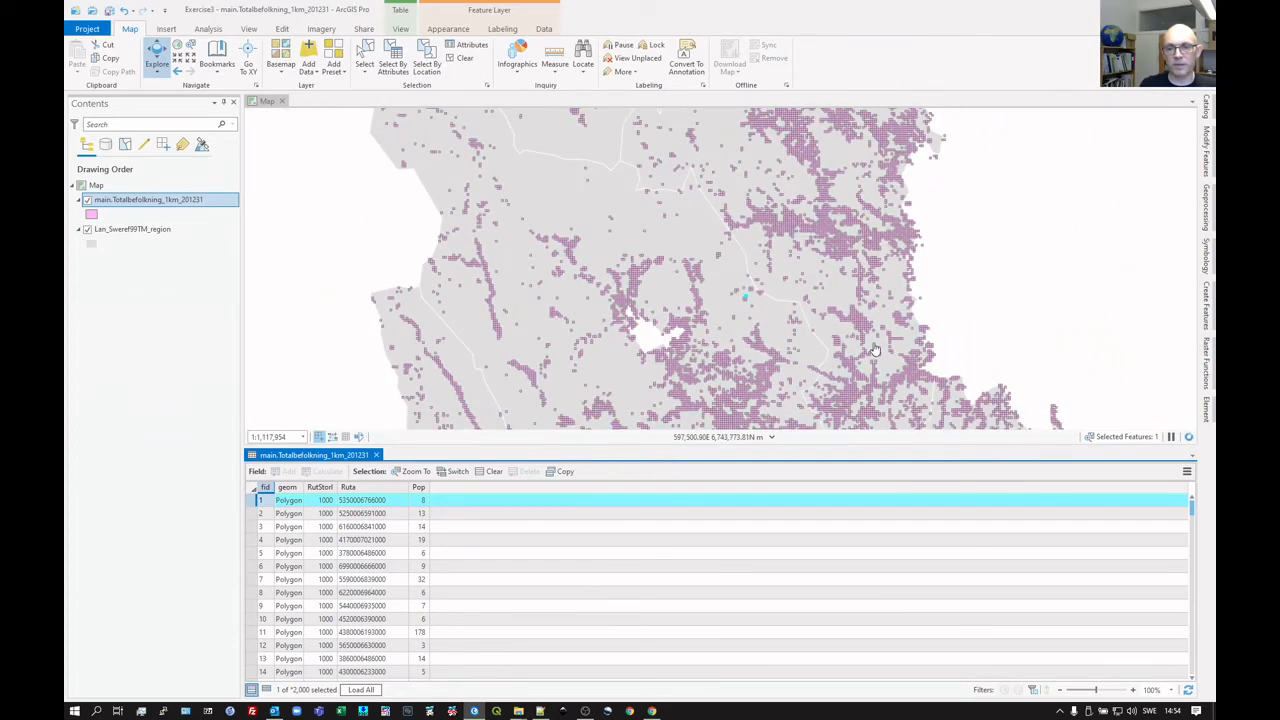
pyautogui.moveTo(840, 344); pyautogui.dragTo(667, 200)
pyautogui.scroll(1, 773, 296)
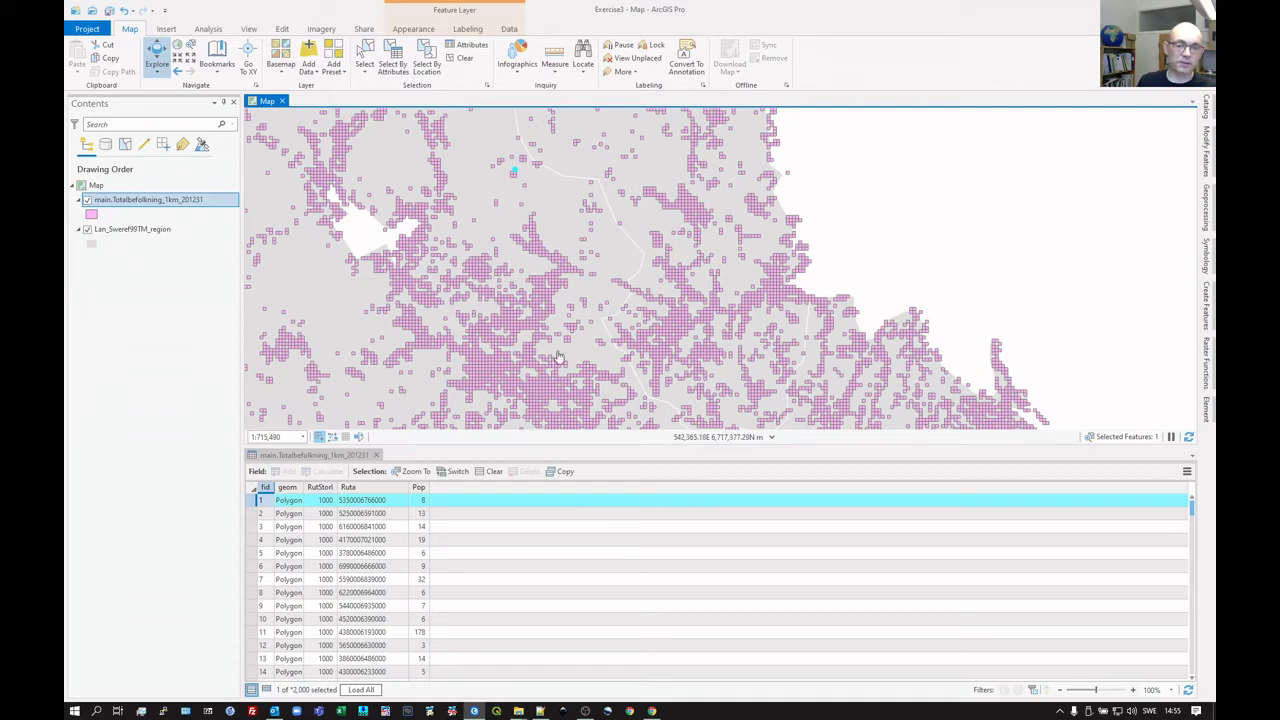
pyautogui.click(490, 471)
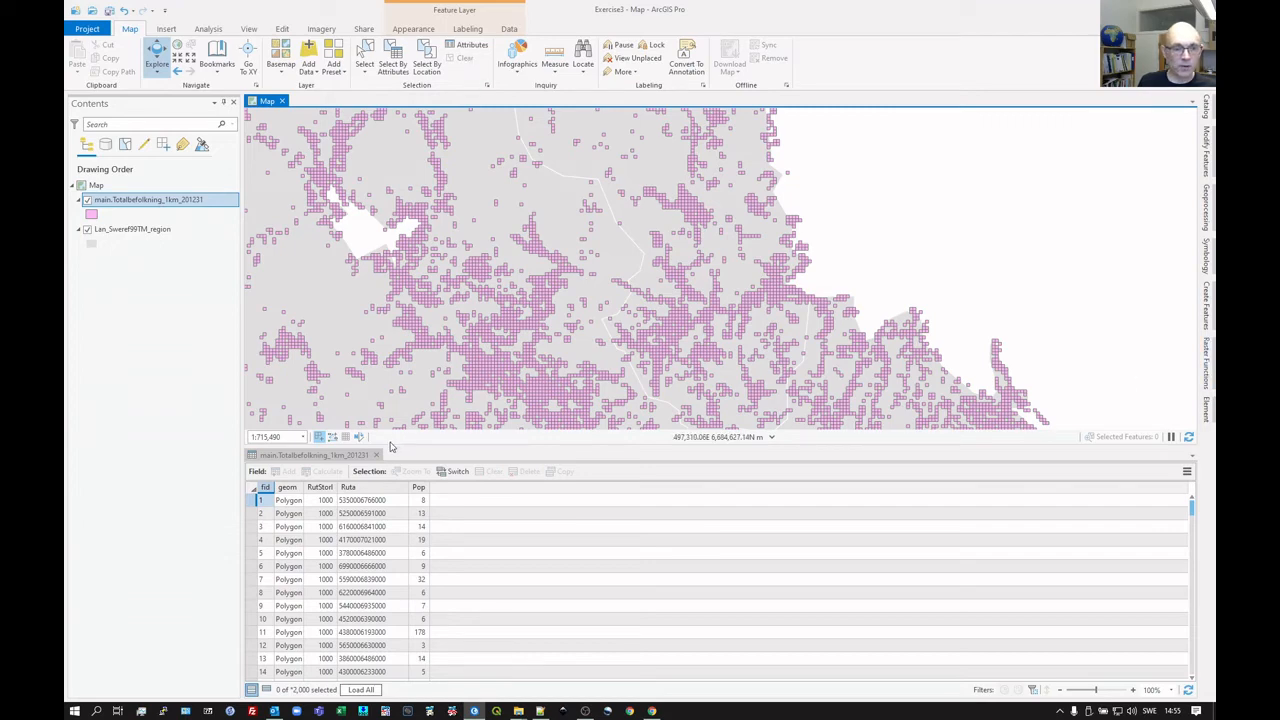
pyautogui.click(377, 456)
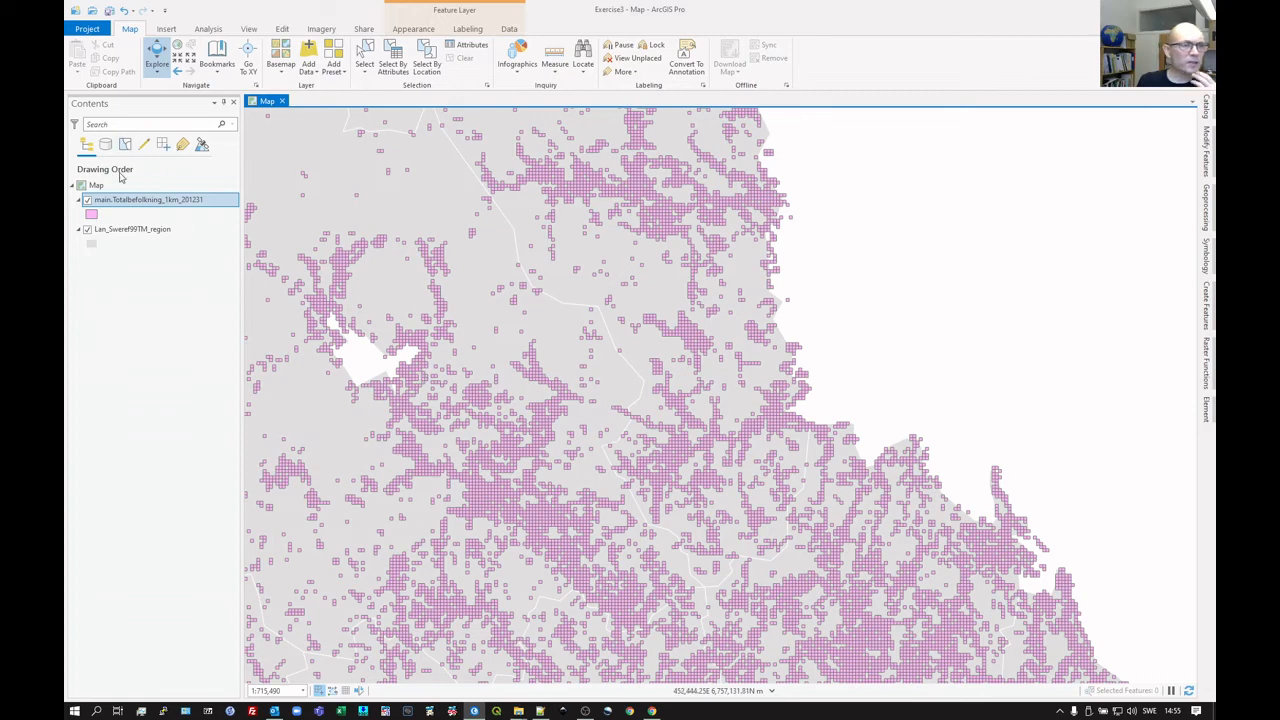
# Open the population layer's attribute table and shrink it so the map and the records are both visible.
pyautogui.rightClick(137, 206)
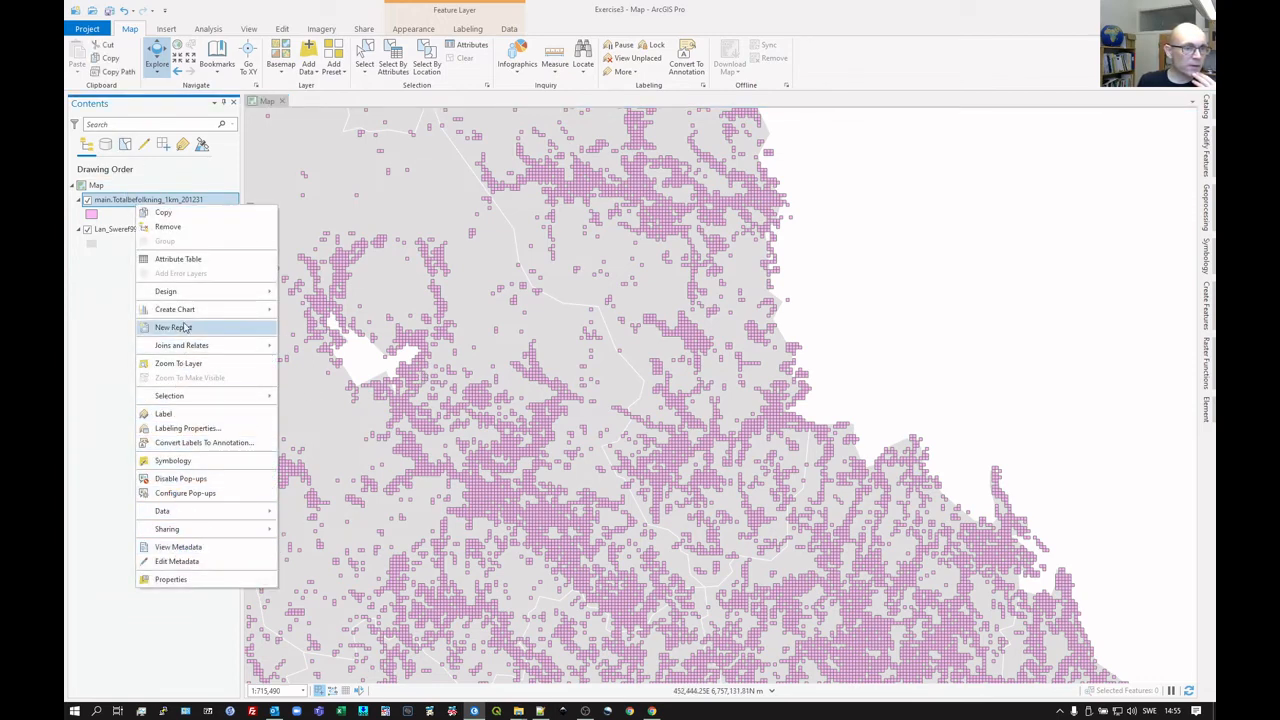
pyautogui.click(186, 261)
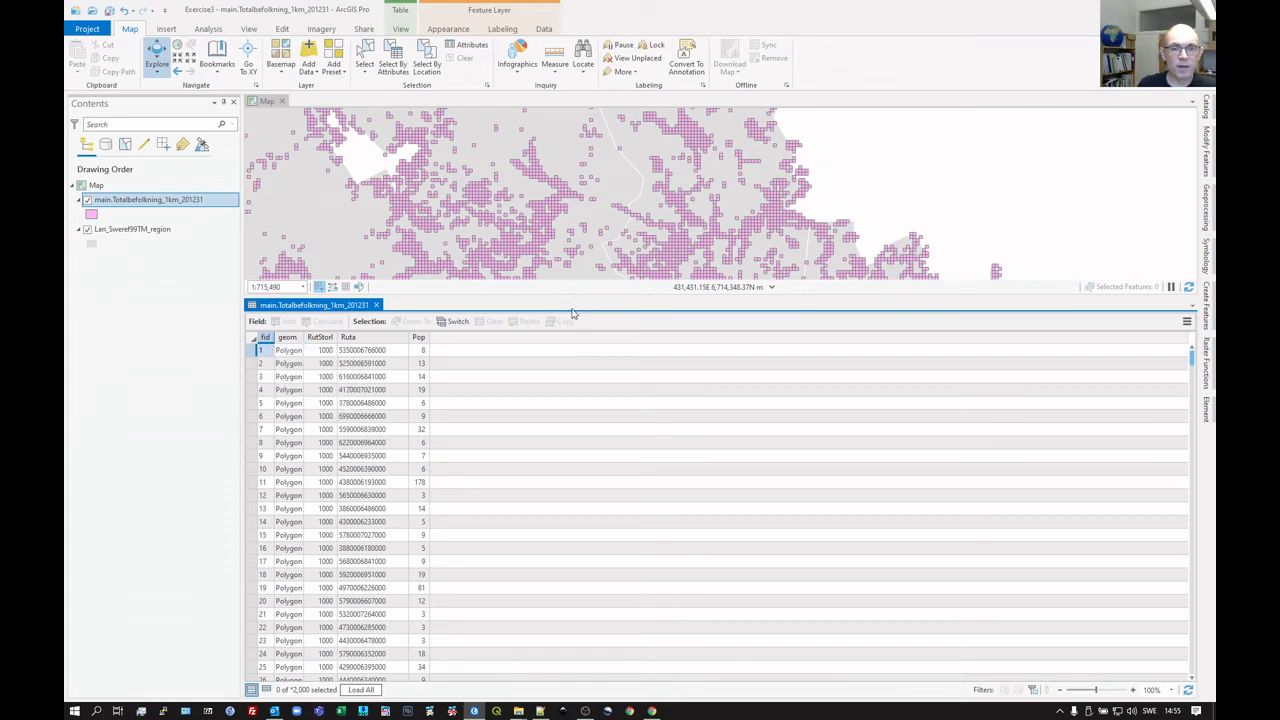
pyautogui.moveTo(570, 297); pyautogui.dragTo(576, 410)
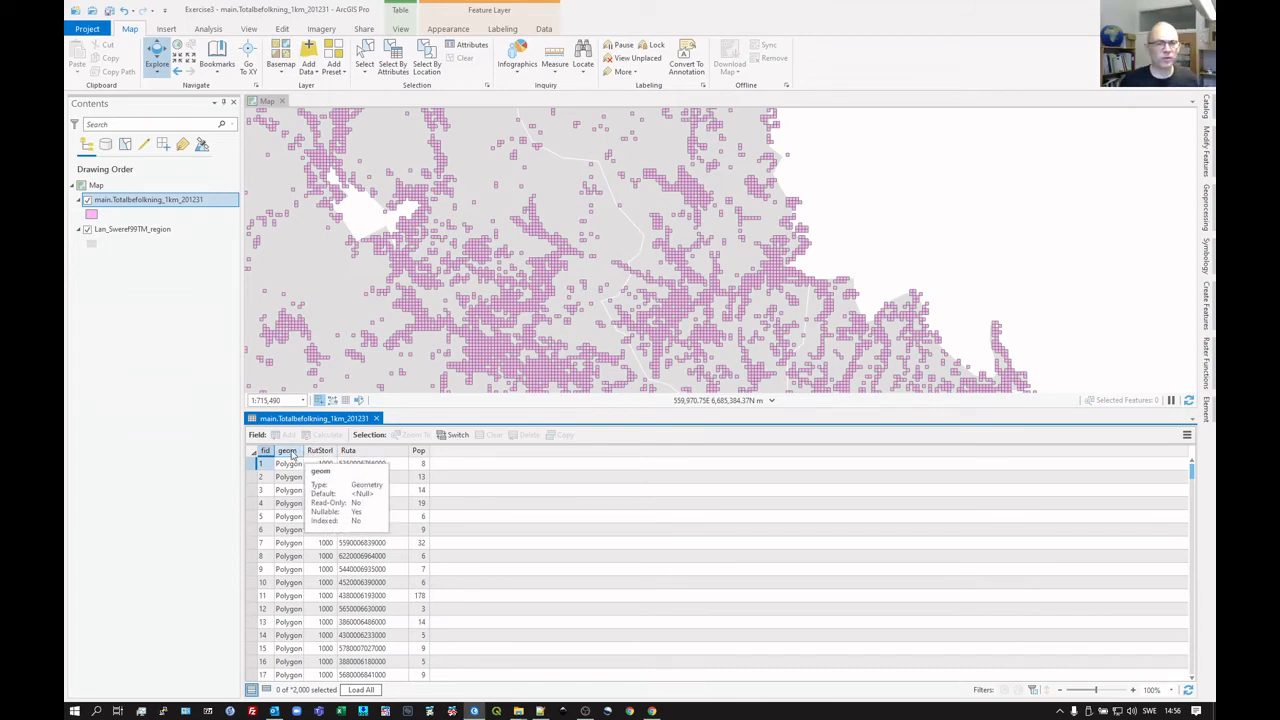
# Switch to the SQL exercise instructions in Chrome and find the explanation of the population table's columns at figure 6.
pyautogui.hotkey('alt', 'Tab')
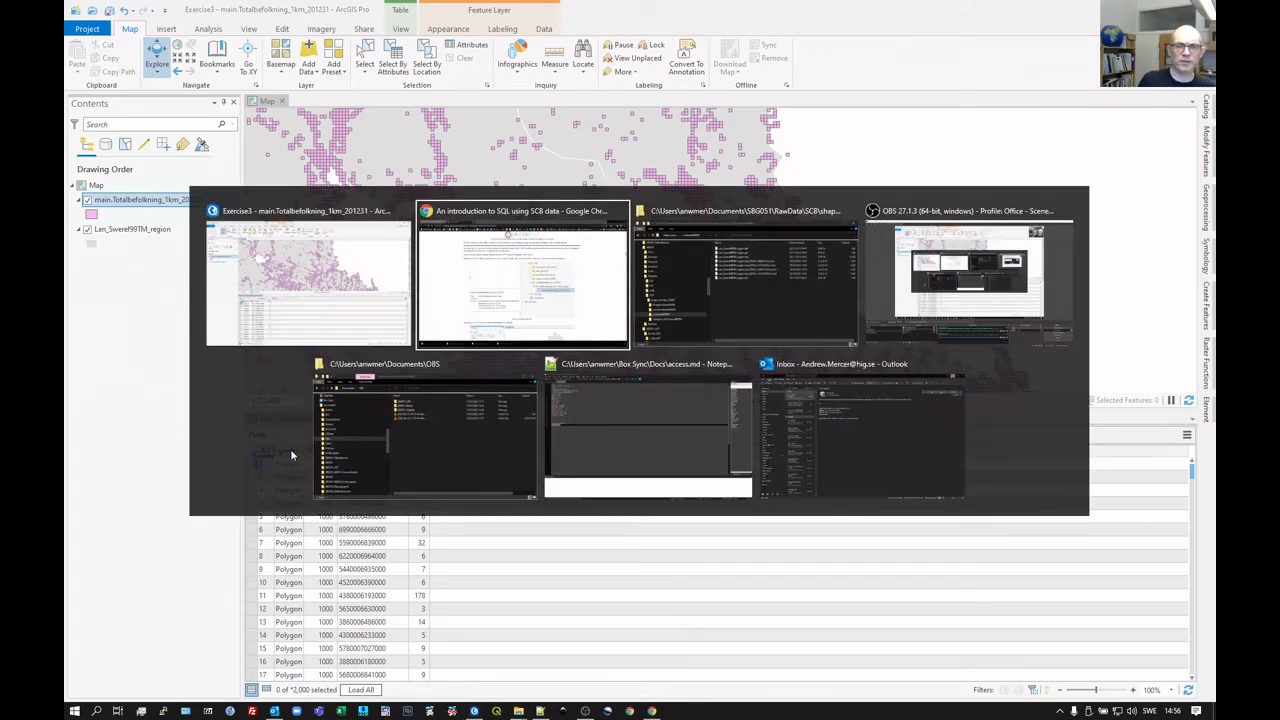
pyautogui.scroll(-8, 329, 480)
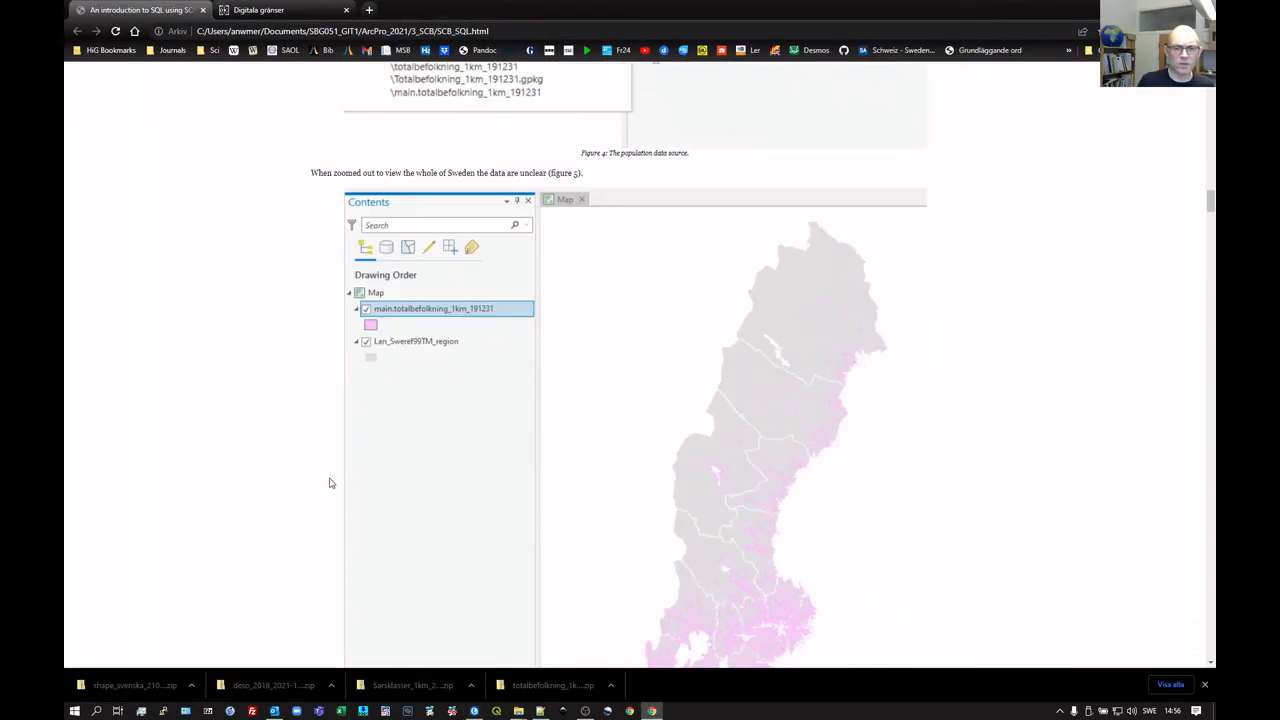
pyautogui.scroll(-1, 329, 480)
pyautogui.scroll(7, 329, 480)
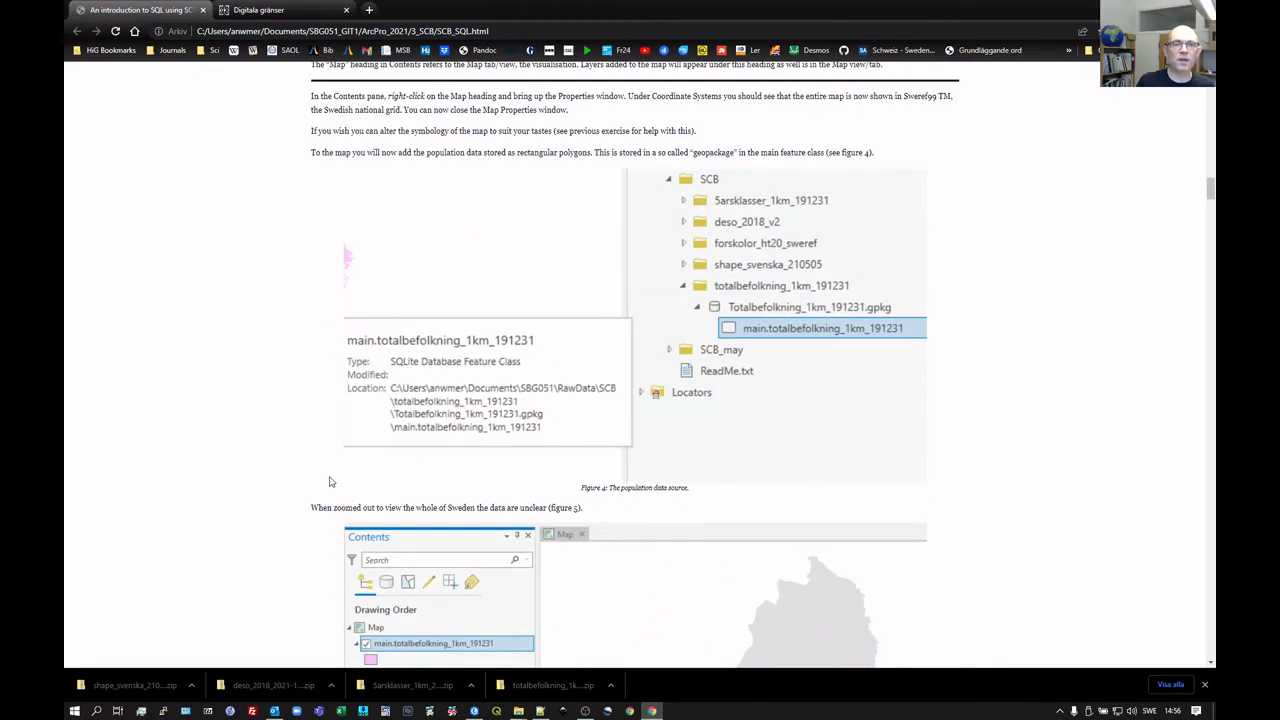
pyautogui.scroll(-15, 329, 480)
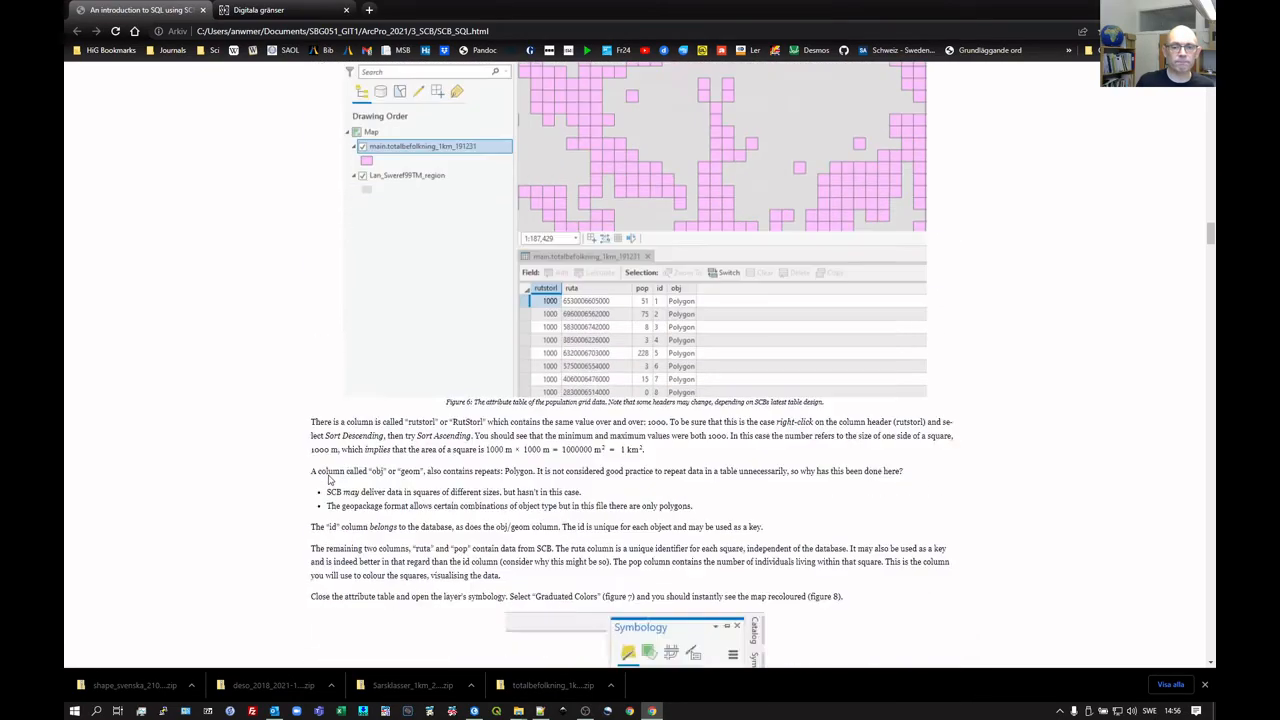
pyautogui.scroll(4, 329, 480)
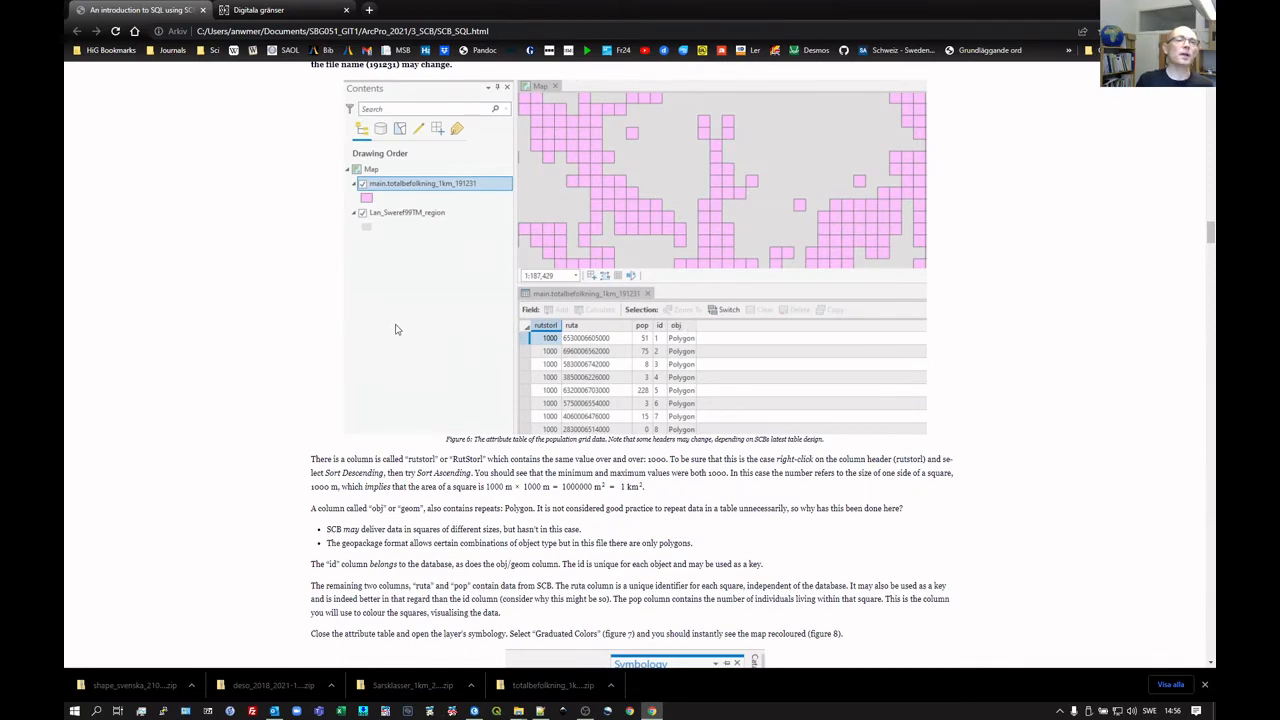
# Return to ArcGIS Pro, examine the geom, RutStorl and Ruta columns of the population table and close the table.
pyautogui.hotkey('alt', 'Tab')
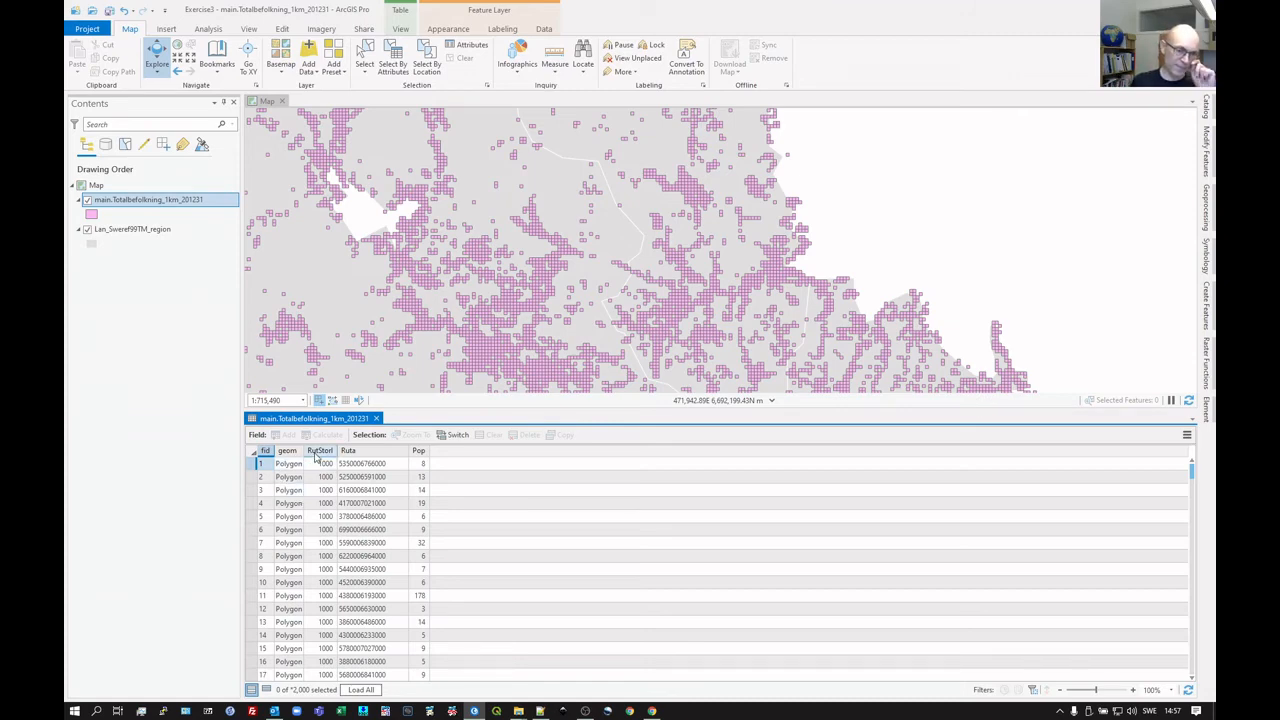
pyautogui.moveTo(318, 454)
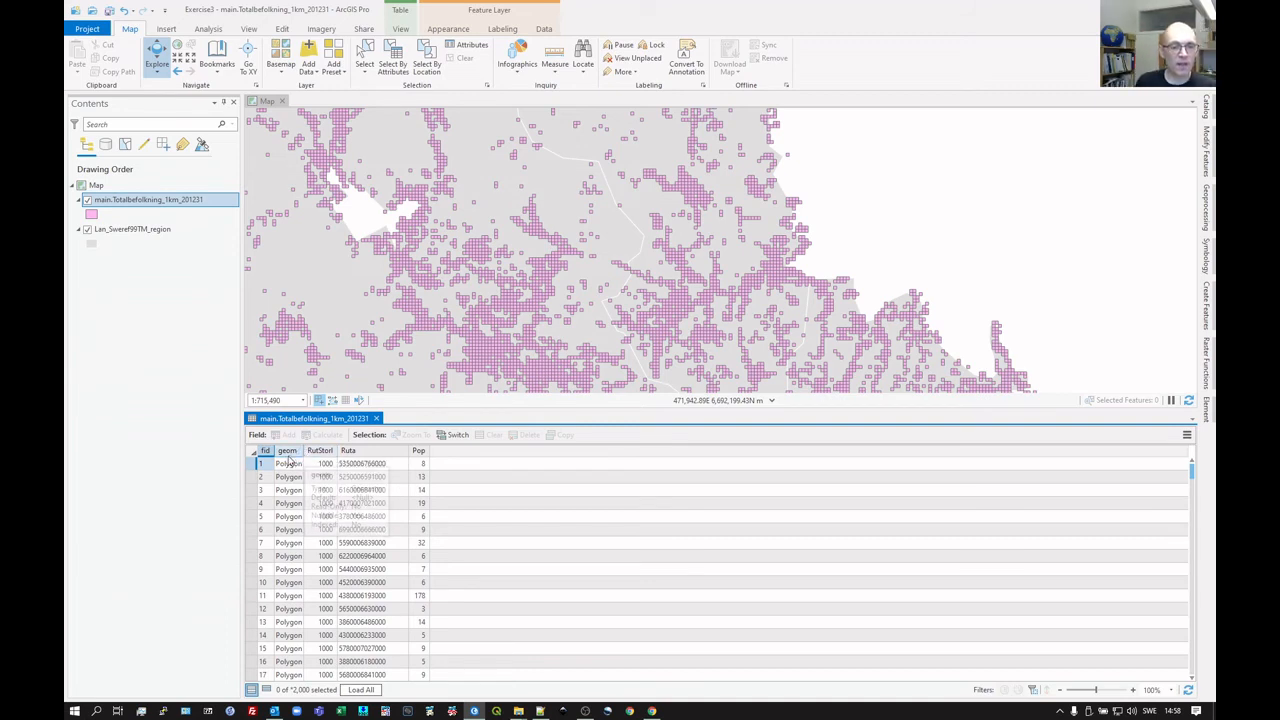
pyautogui.click(348, 464)
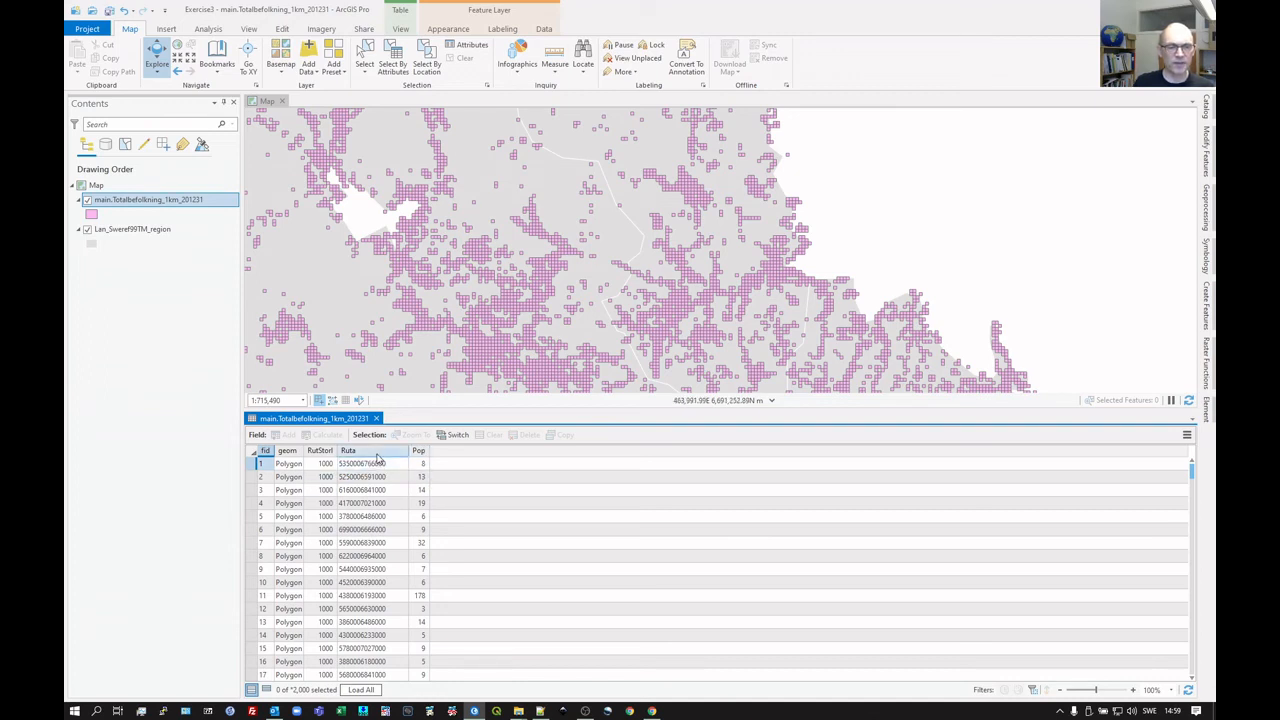
pyautogui.moveTo(395, 452)
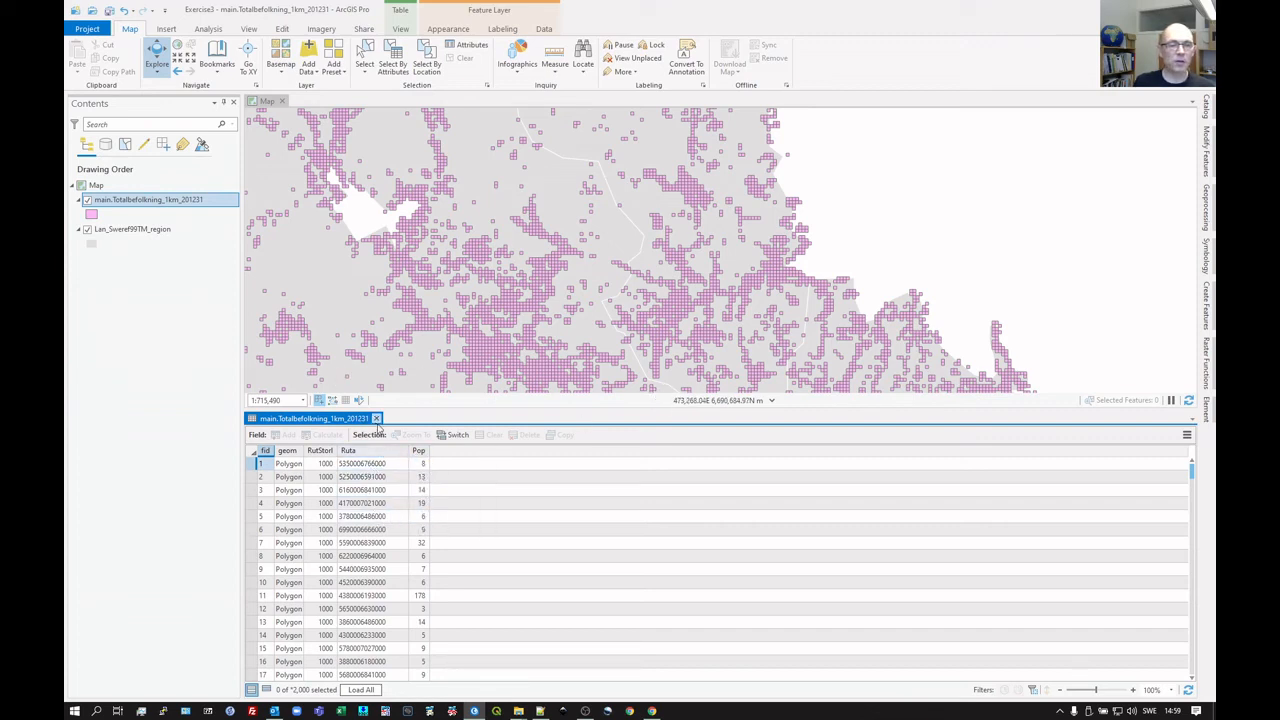
pyautogui.click(376, 418)
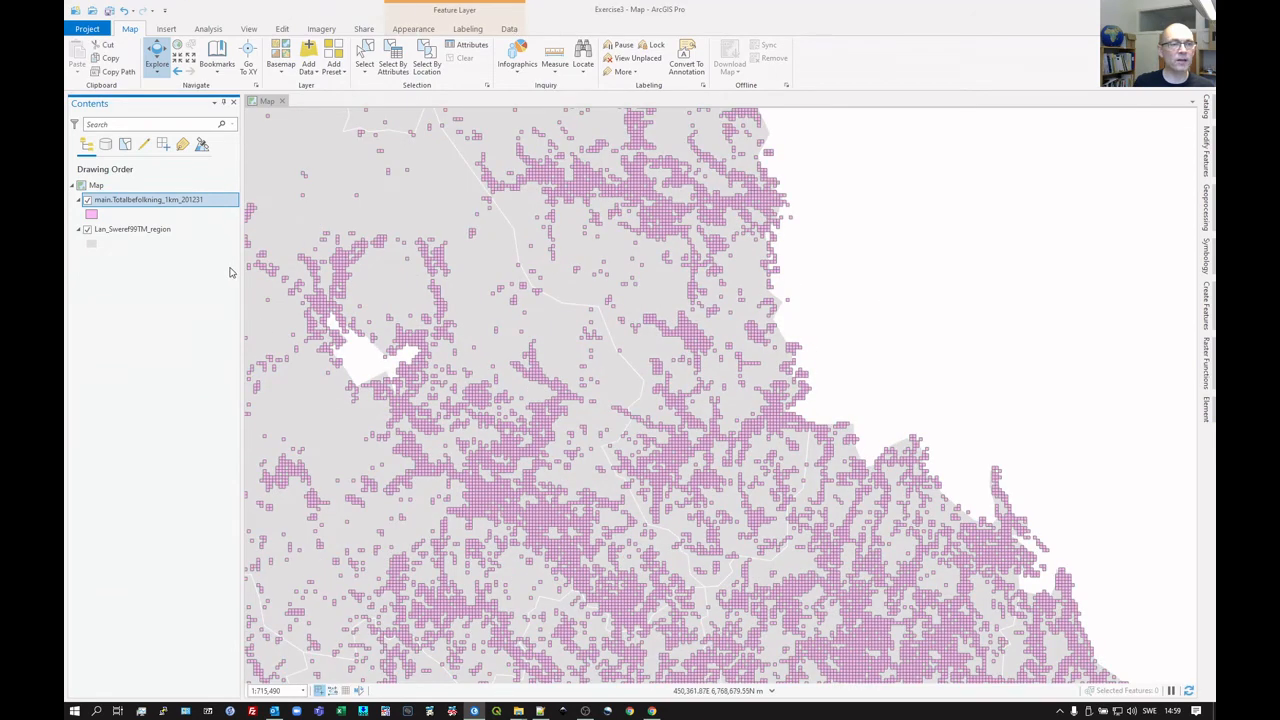
# Open the population layer's symbology and symbolize it with Graduated Colors.
pyautogui.rightClick(174, 204)
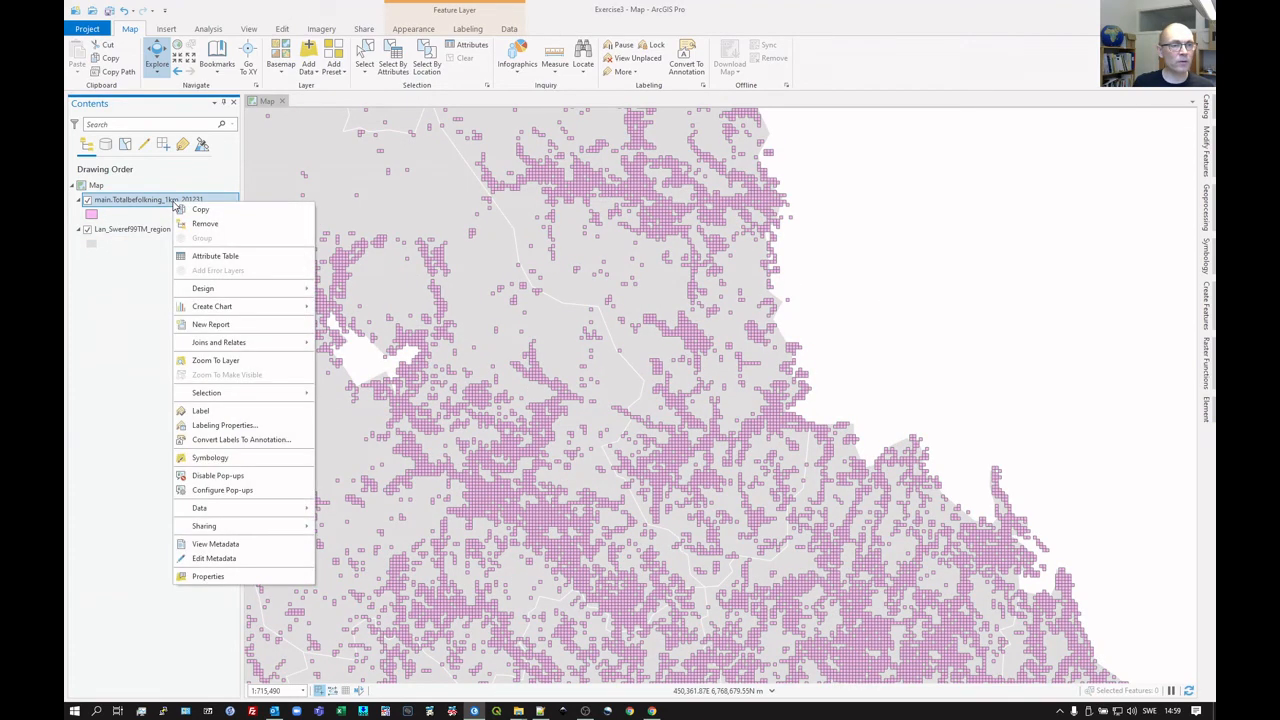
pyautogui.click(220, 459)
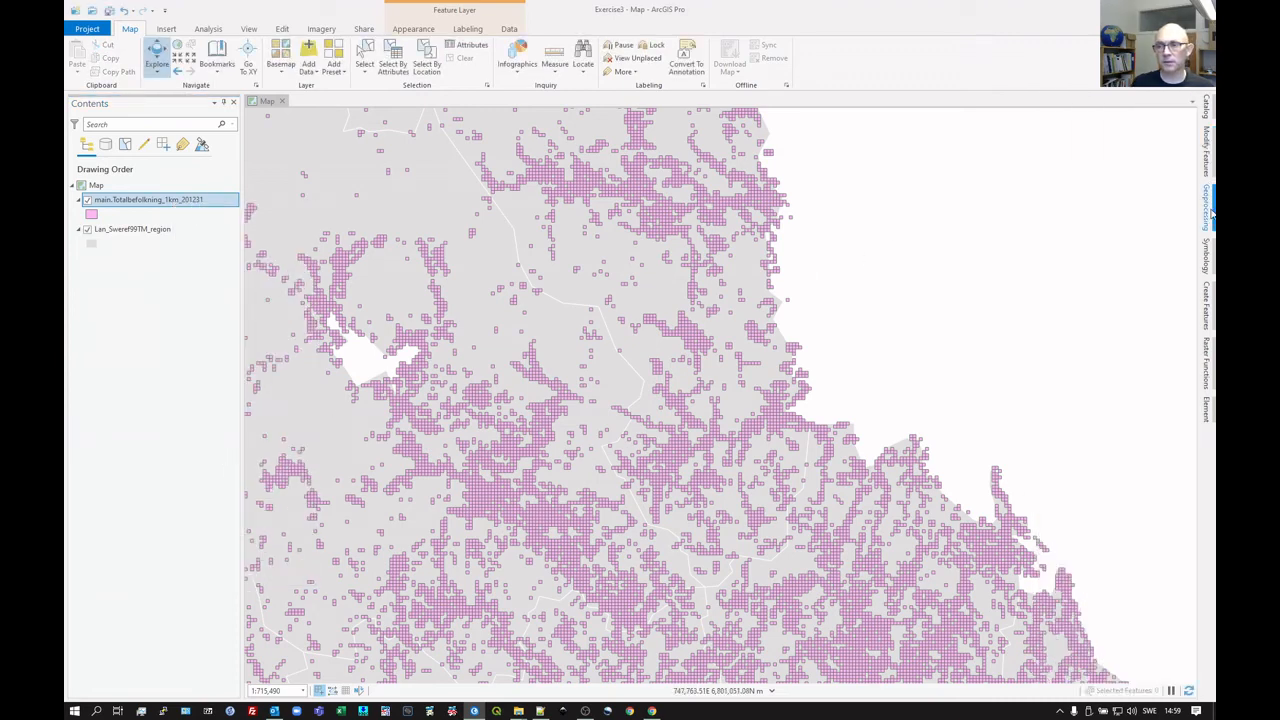
pyautogui.moveTo(1206, 255)
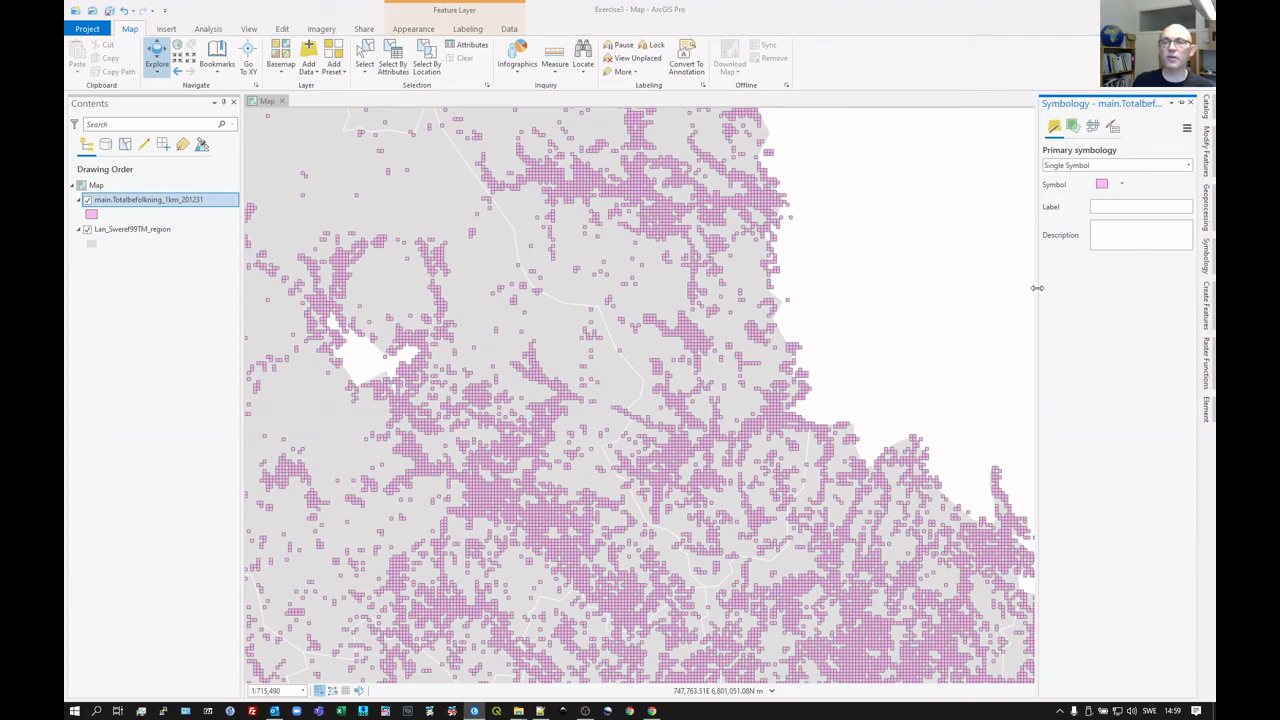
pyautogui.click(1077, 167)
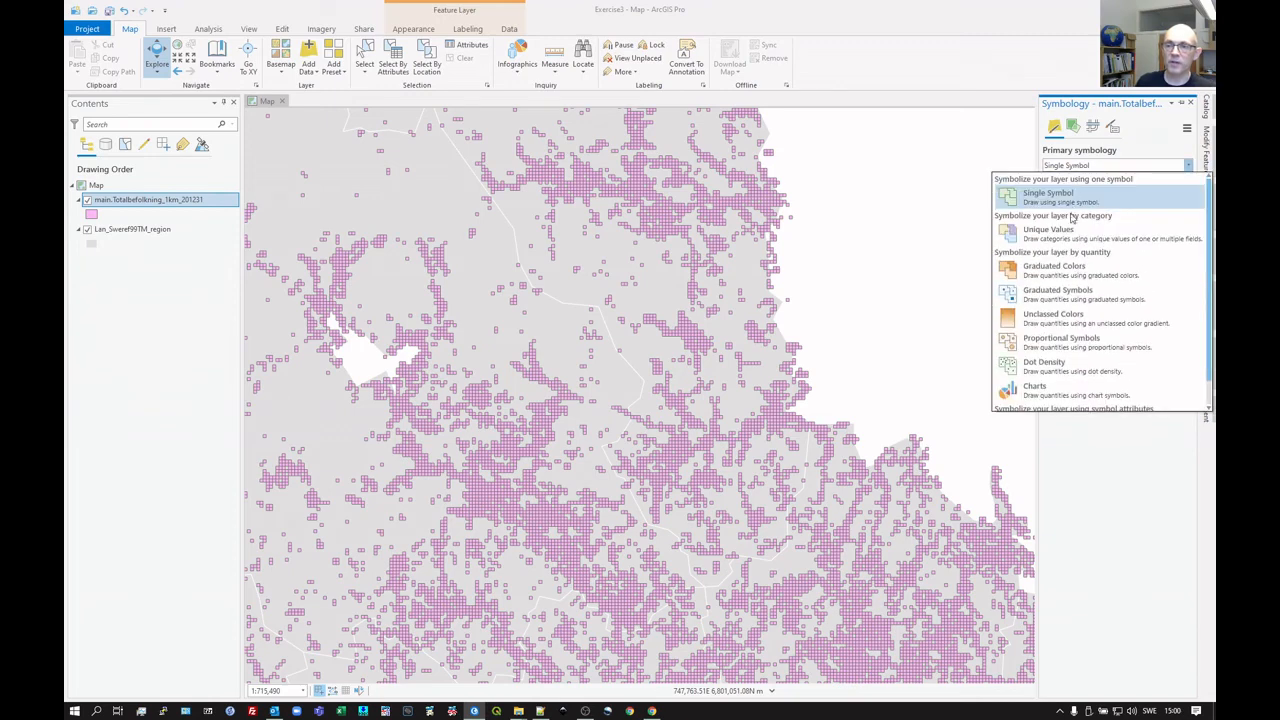
pyautogui.click(1065, 272)
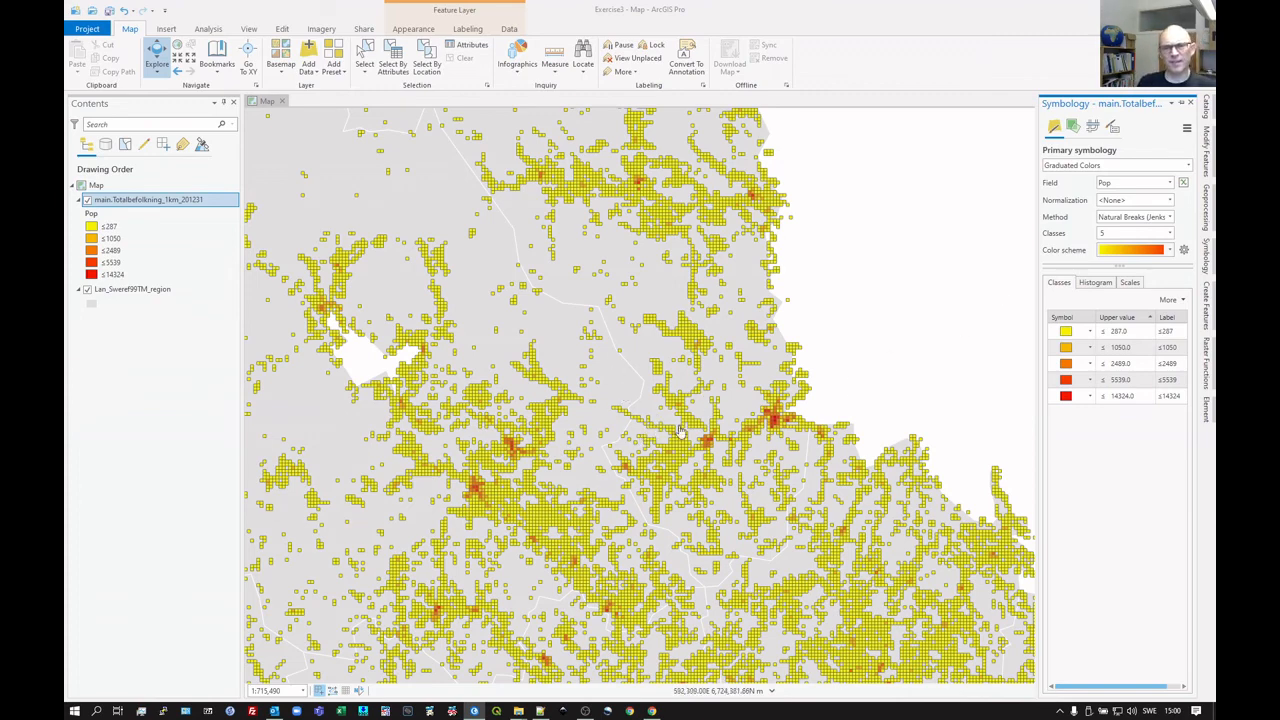
# Format all class symbols of the population layer with an outline width of 0 pt and return to the primary symbology.
pyautogui.click(1165, 333)
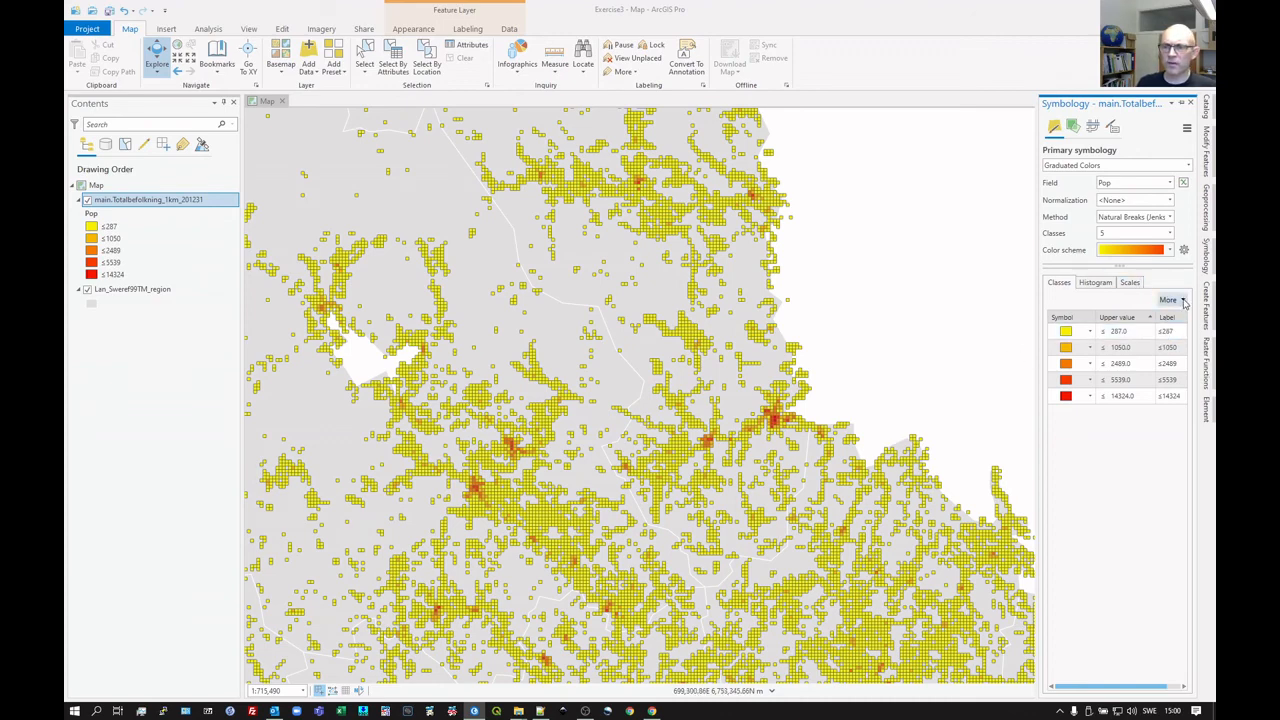
pyautogui.click(1183, 301)
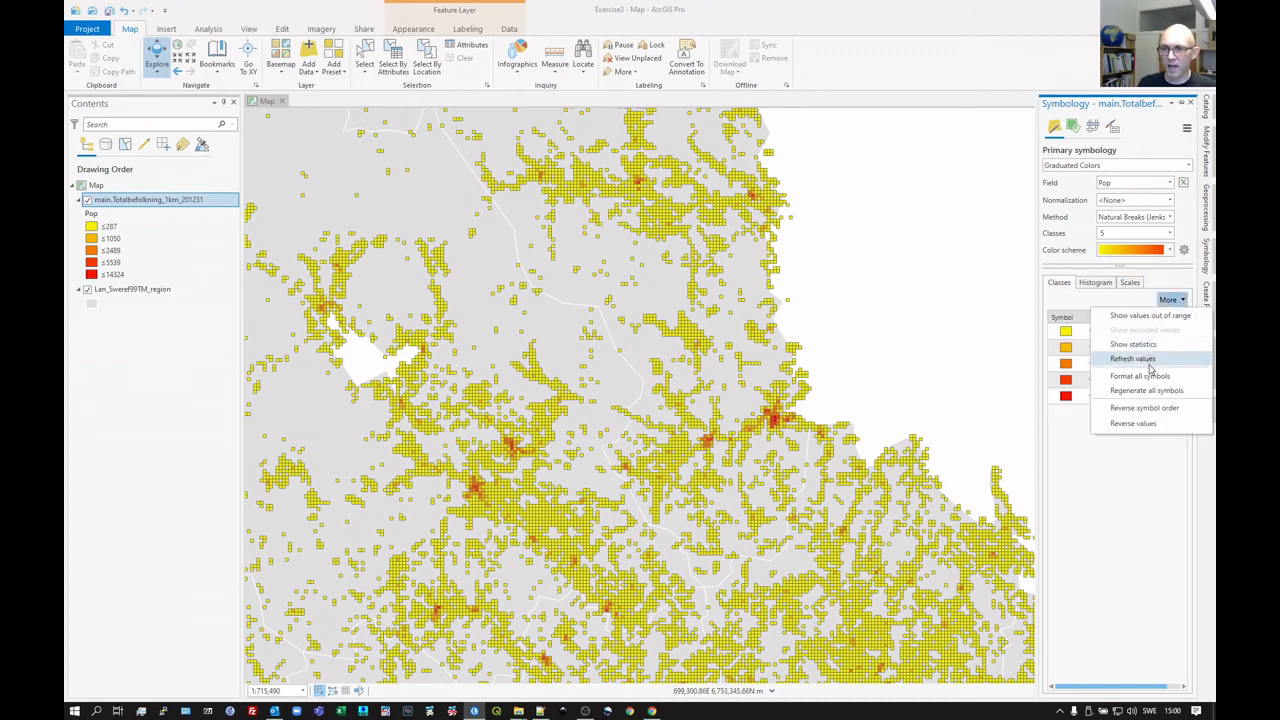
pyautogui.click(1158, 378)
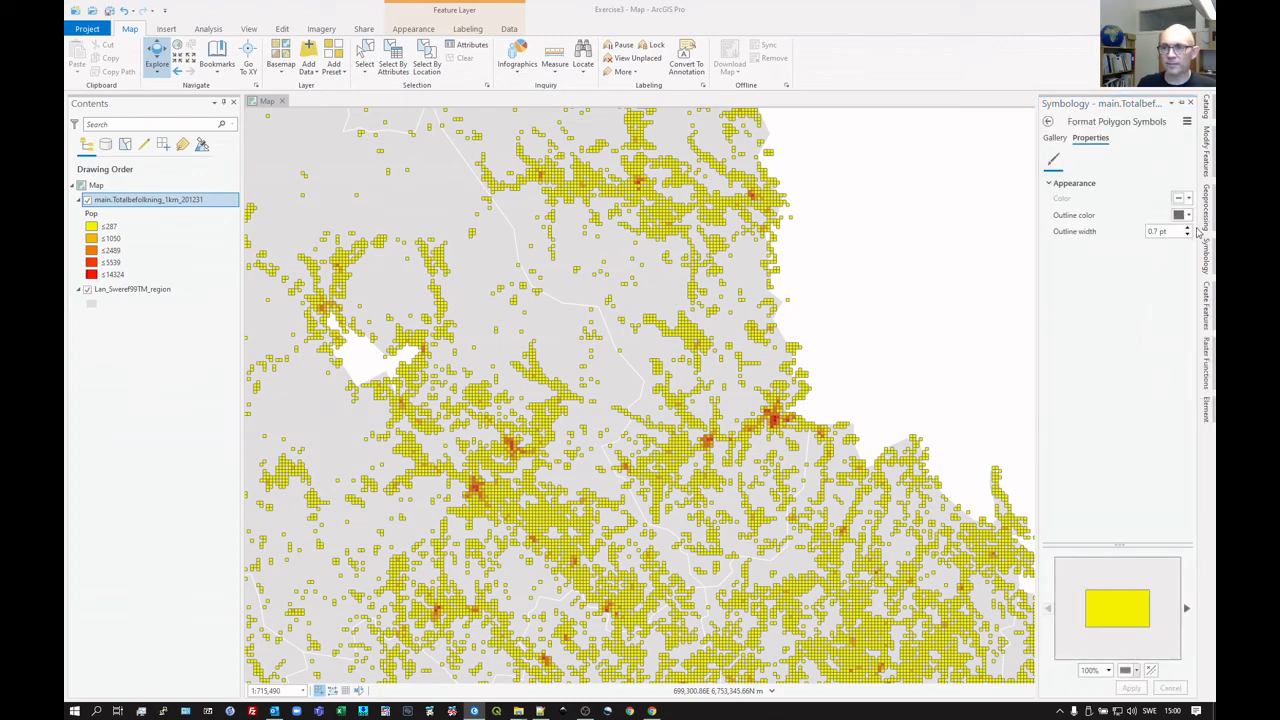
pyautogui.click(1188, 235)
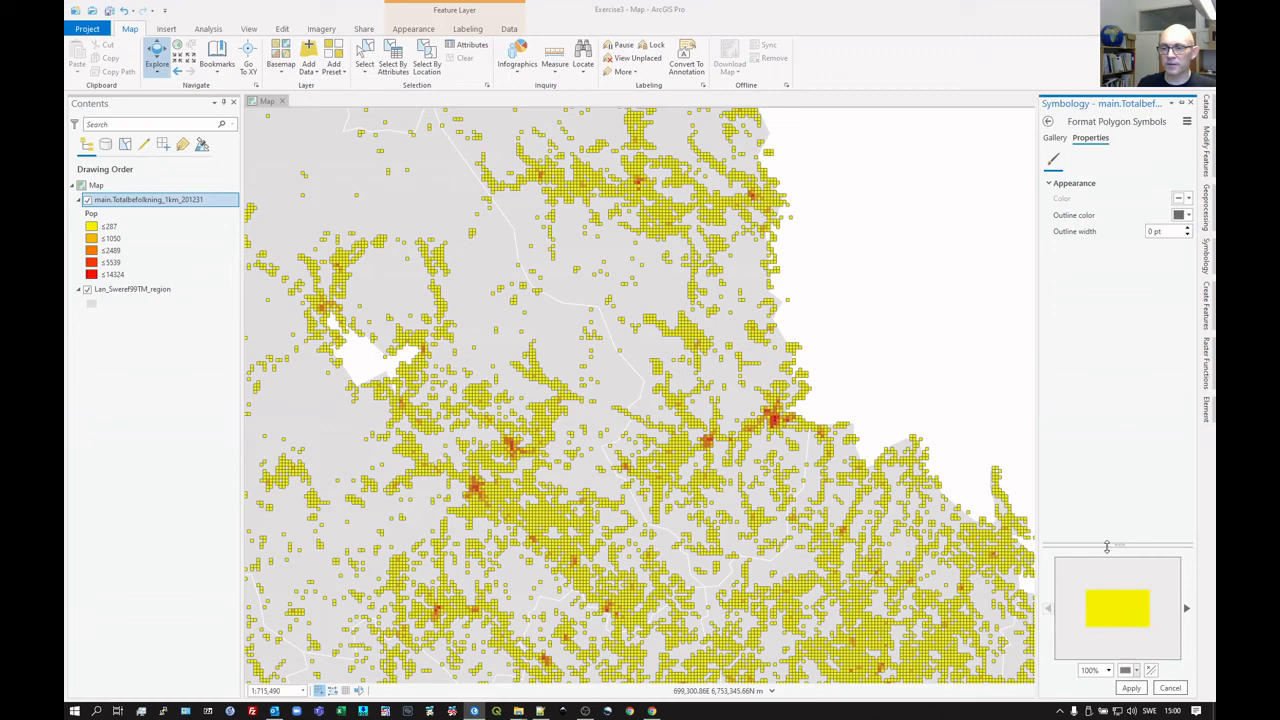
pyautogui.click(1131, 688)
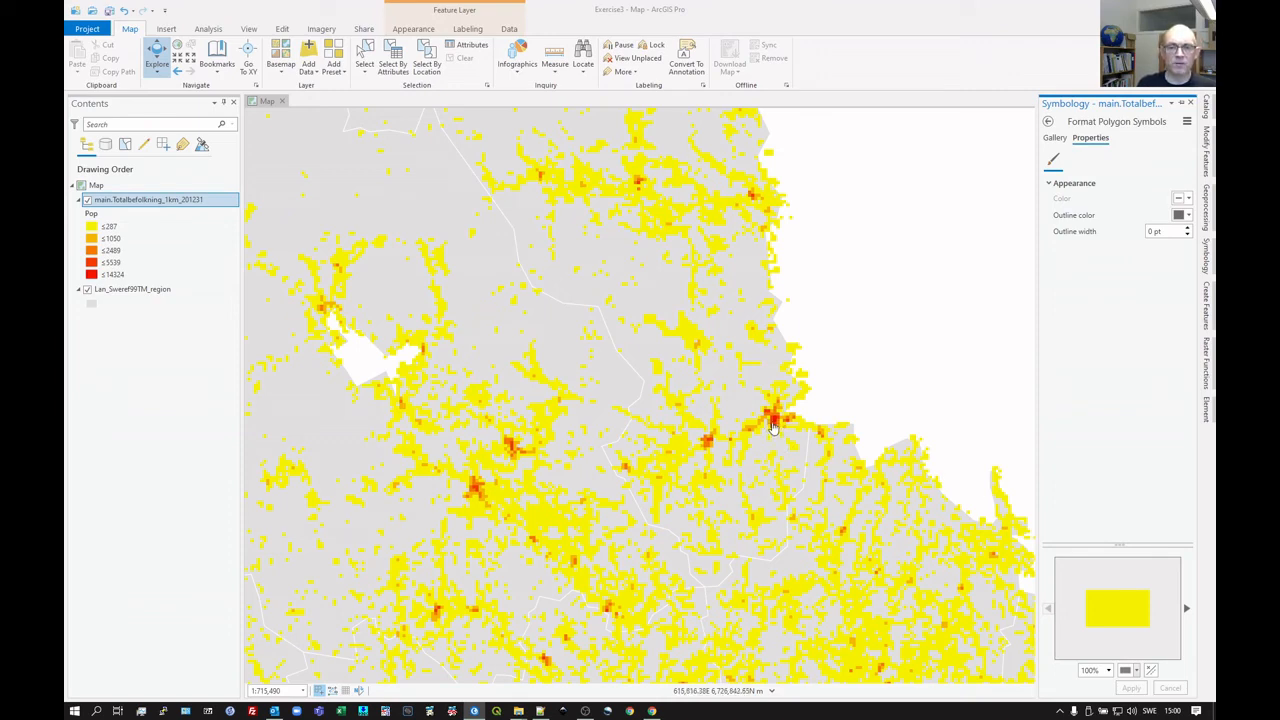
pyautogui.click(1048, 121)
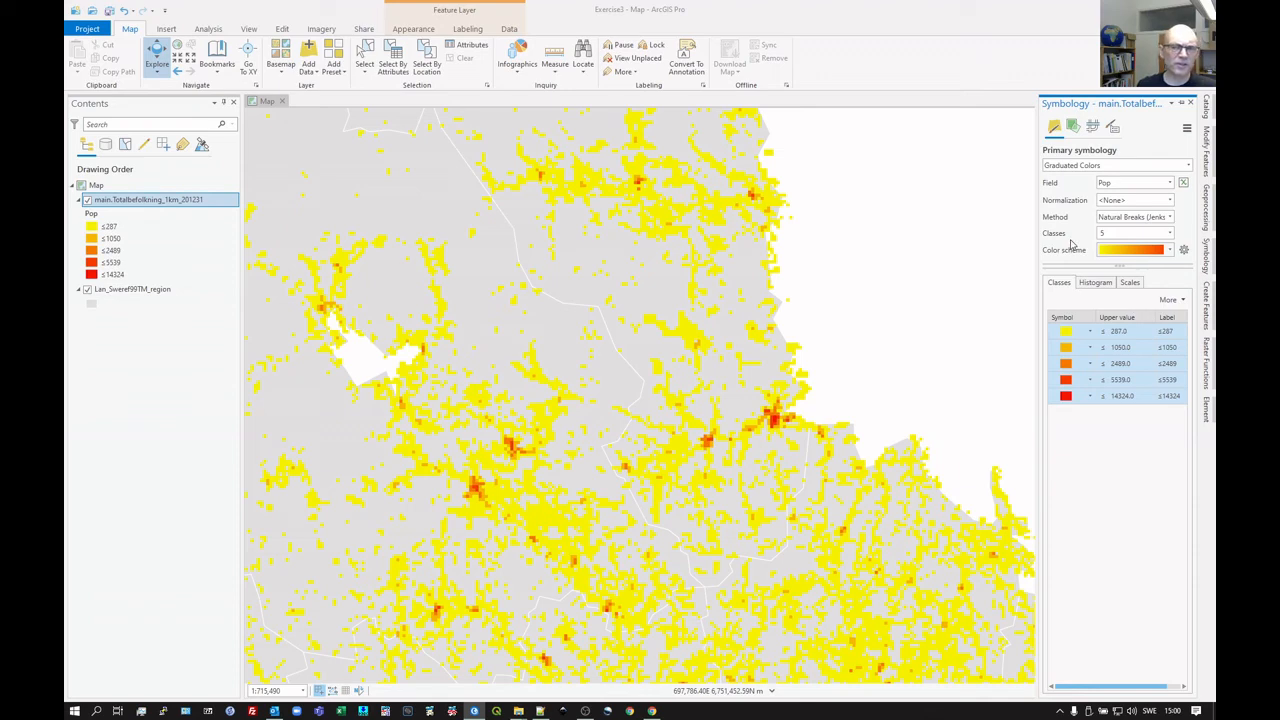
# Set the population layer's symbology to 15 classes and apply a 0 pt outline width to all its symbols.
pyautogui.click(1175, 234)
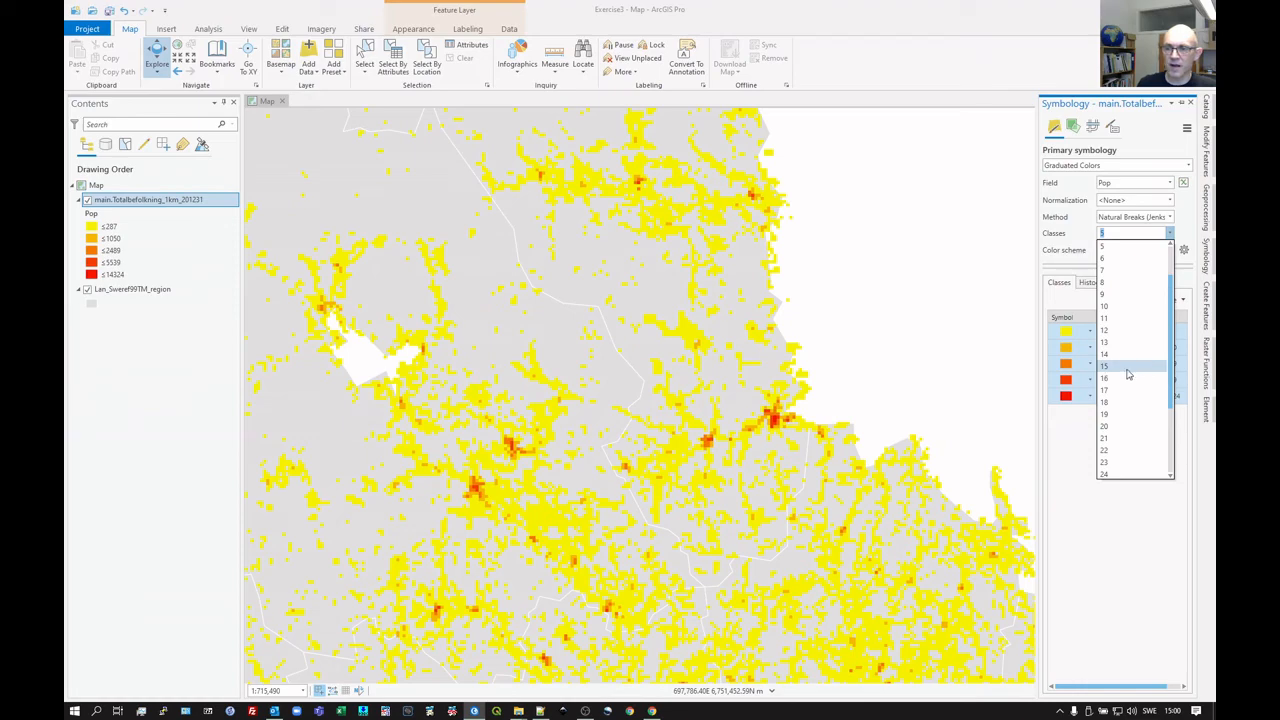
pyautogui.click(1127, 370)
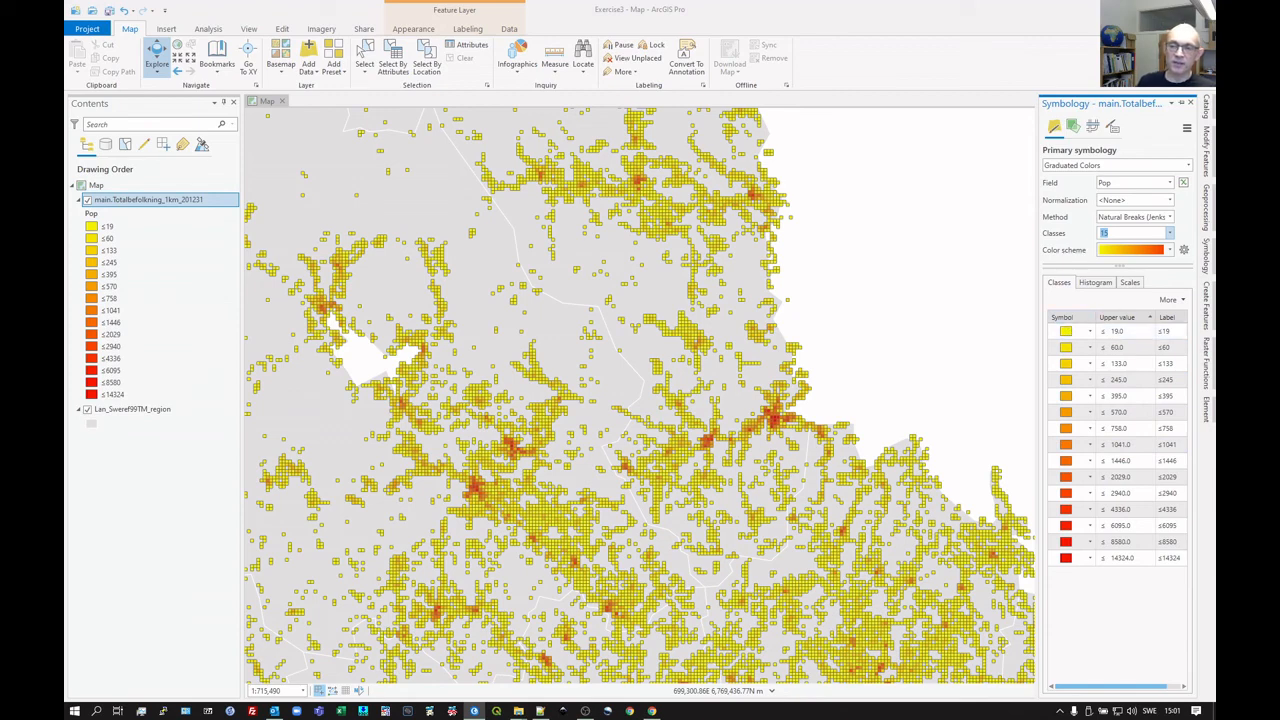
pyautogui.click(1182, 302)
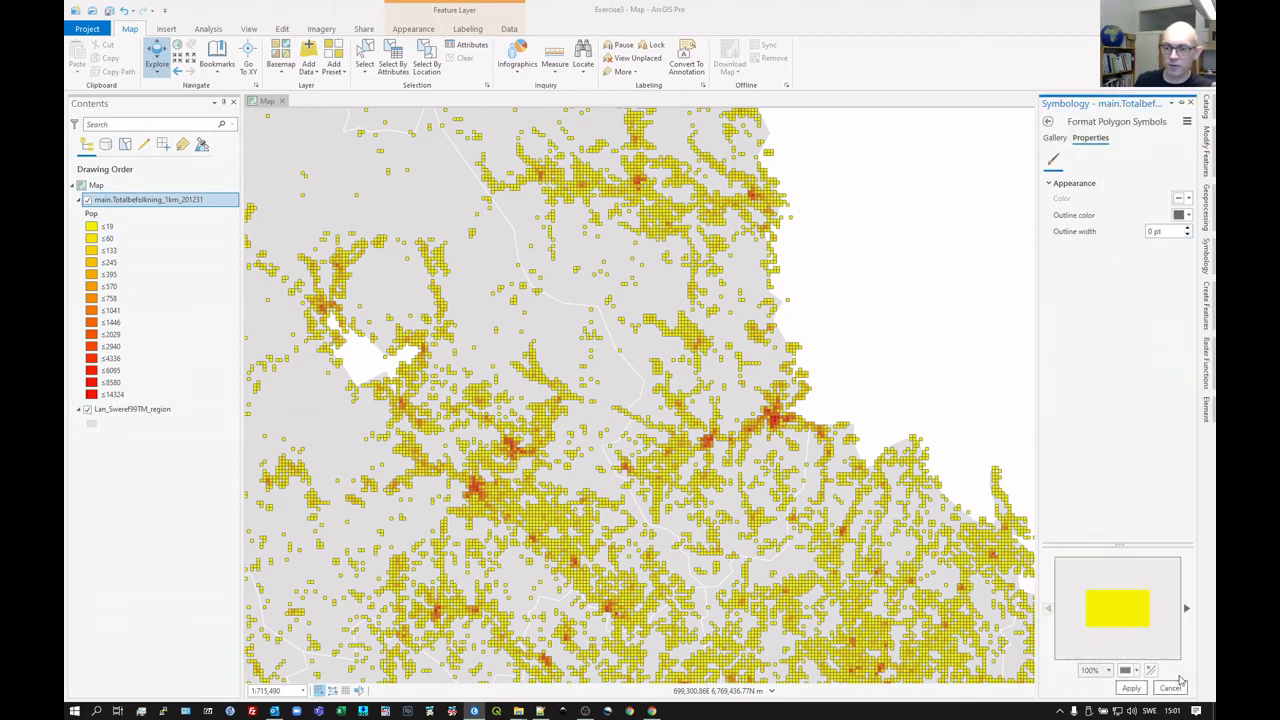
pyautogui.click(1129, 688)
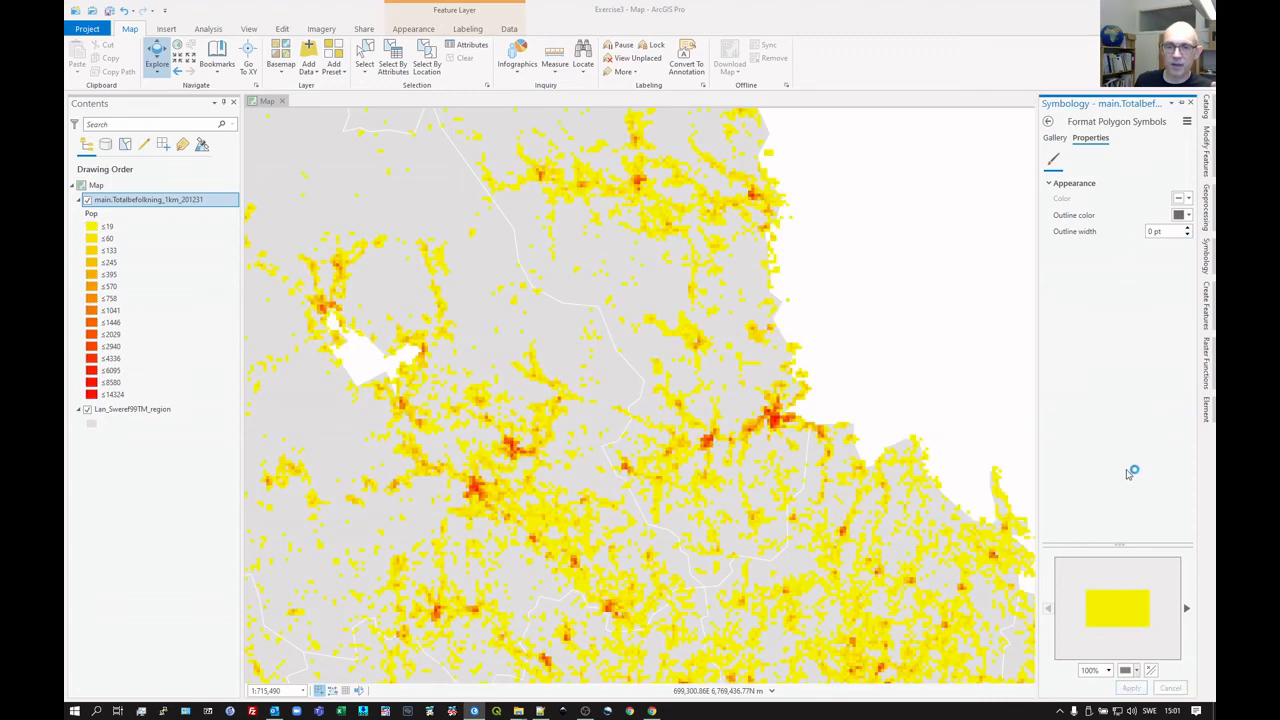
pyautogui.click(1048, 121)
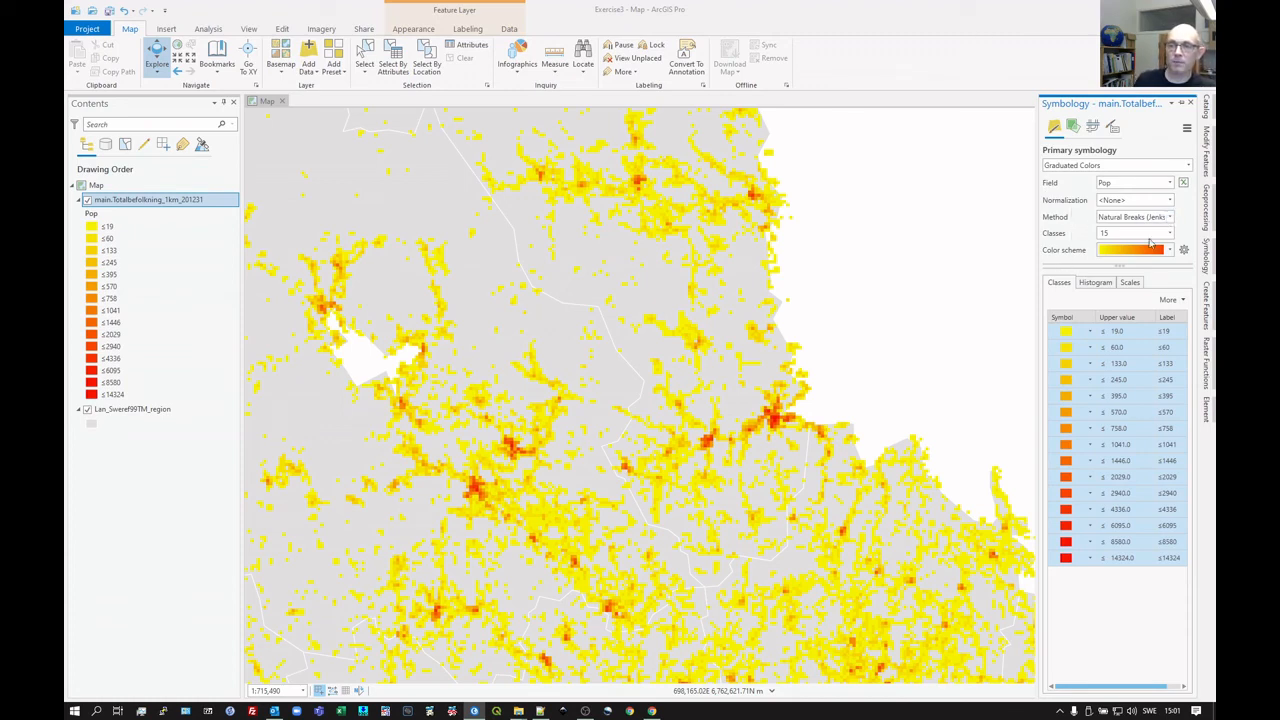
# Display the class histogram, set the classification method to Quantile and view the population pattern across most of Sweden.
pyautogui.click(1095, 283)
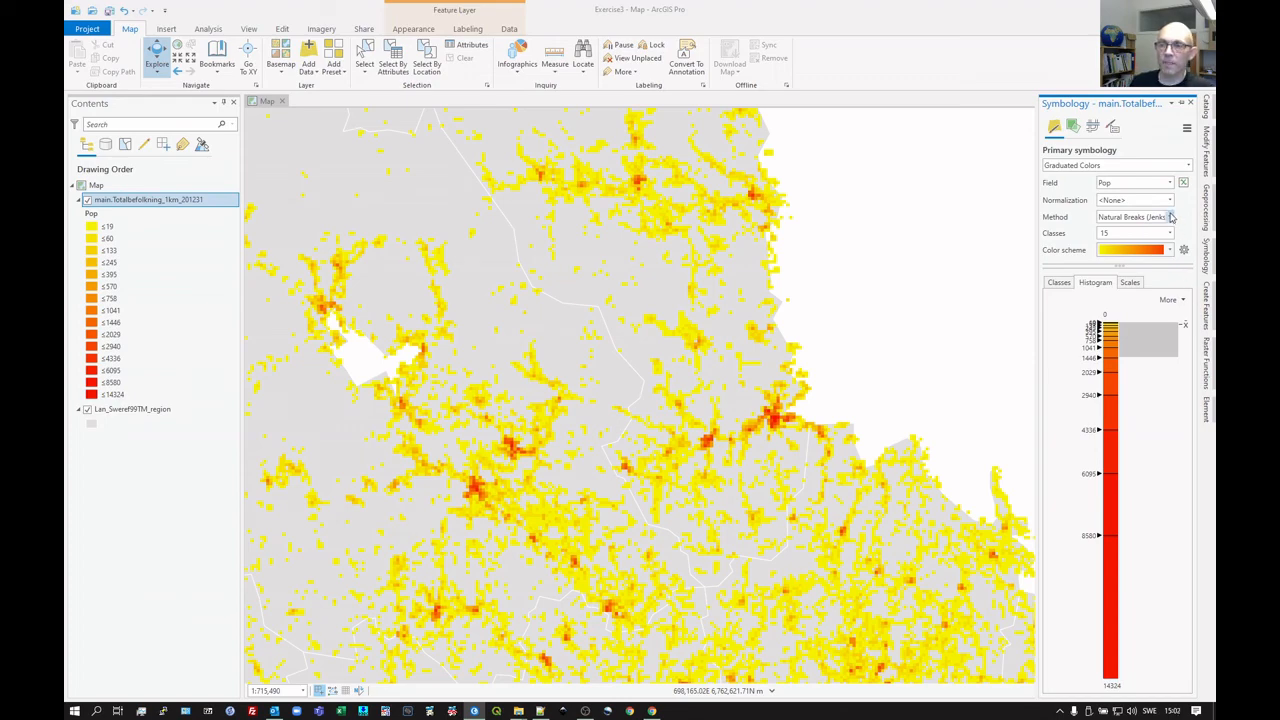
pyautogui.click(1172, 217)
pyautogui.click(1119, 300)
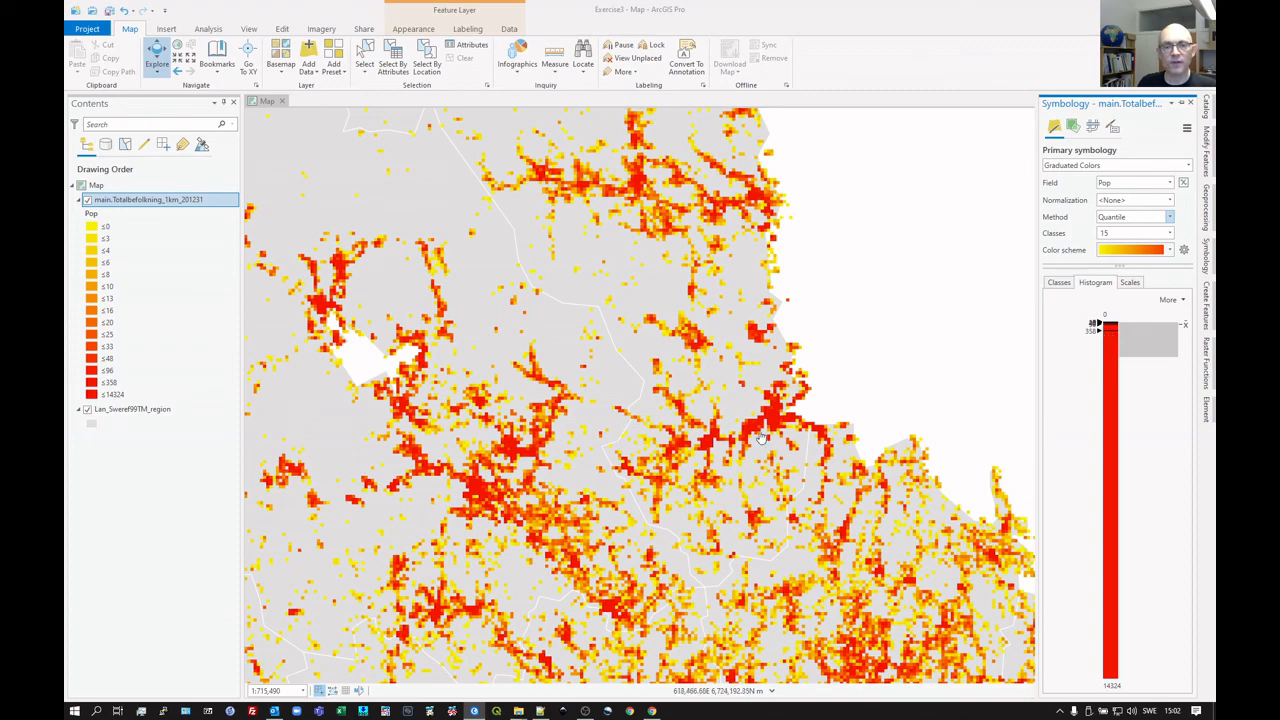
pyautogui.scroll(-2, 700, 470)
pyautogui.scroll(-3, 702, 468)
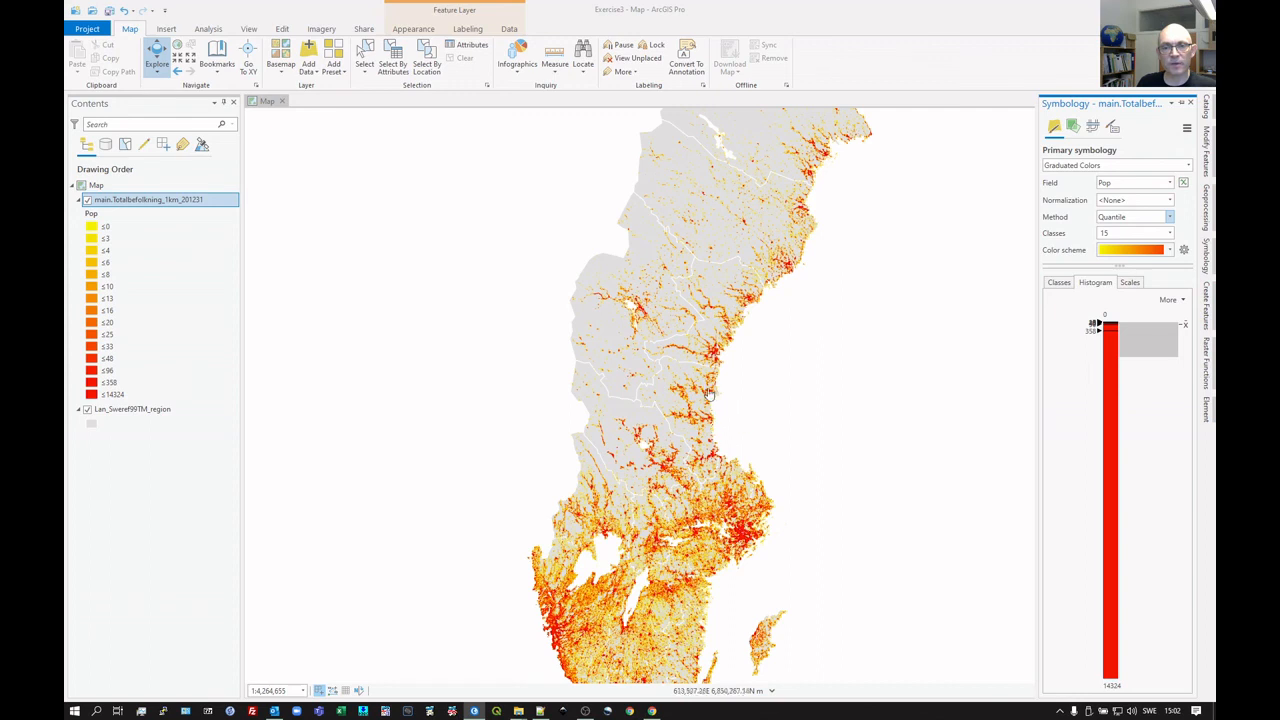
# Set the population layer's classification method to Equal Interval and inspect the dense squares on the south-east coast up close.
pyautogui.click(1170, 218)
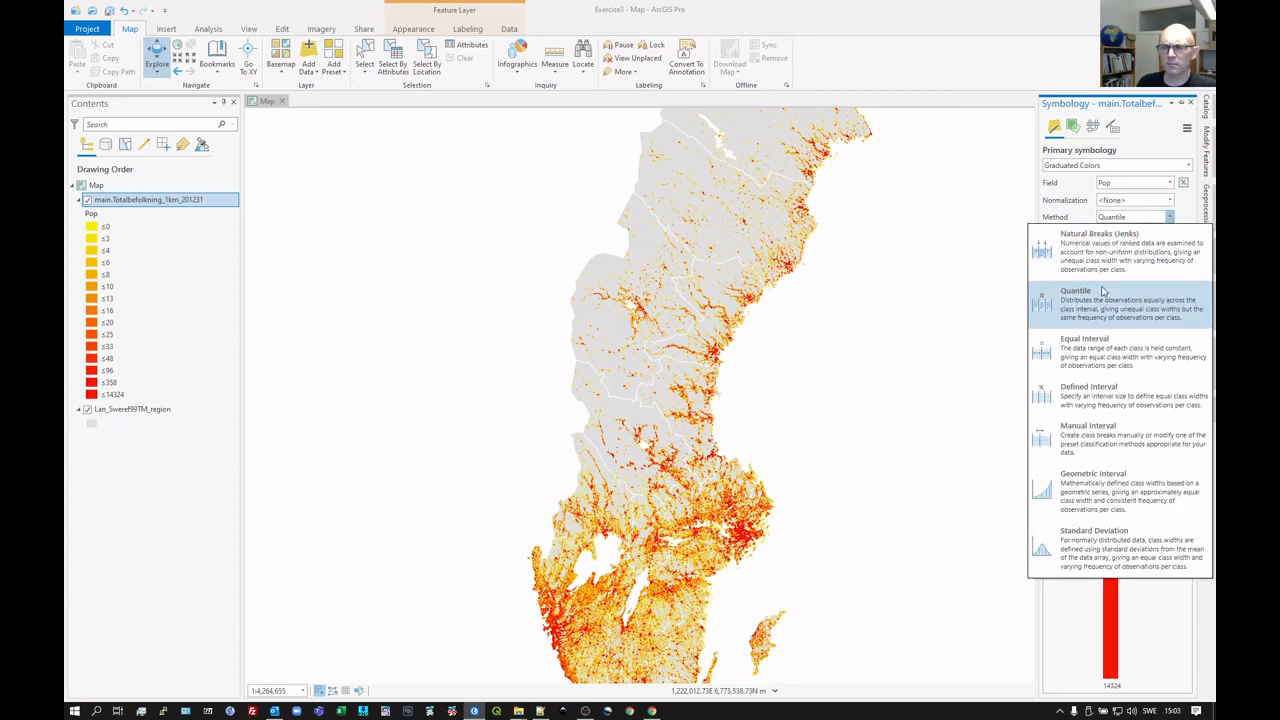
pyautogui.click(1101, 368)
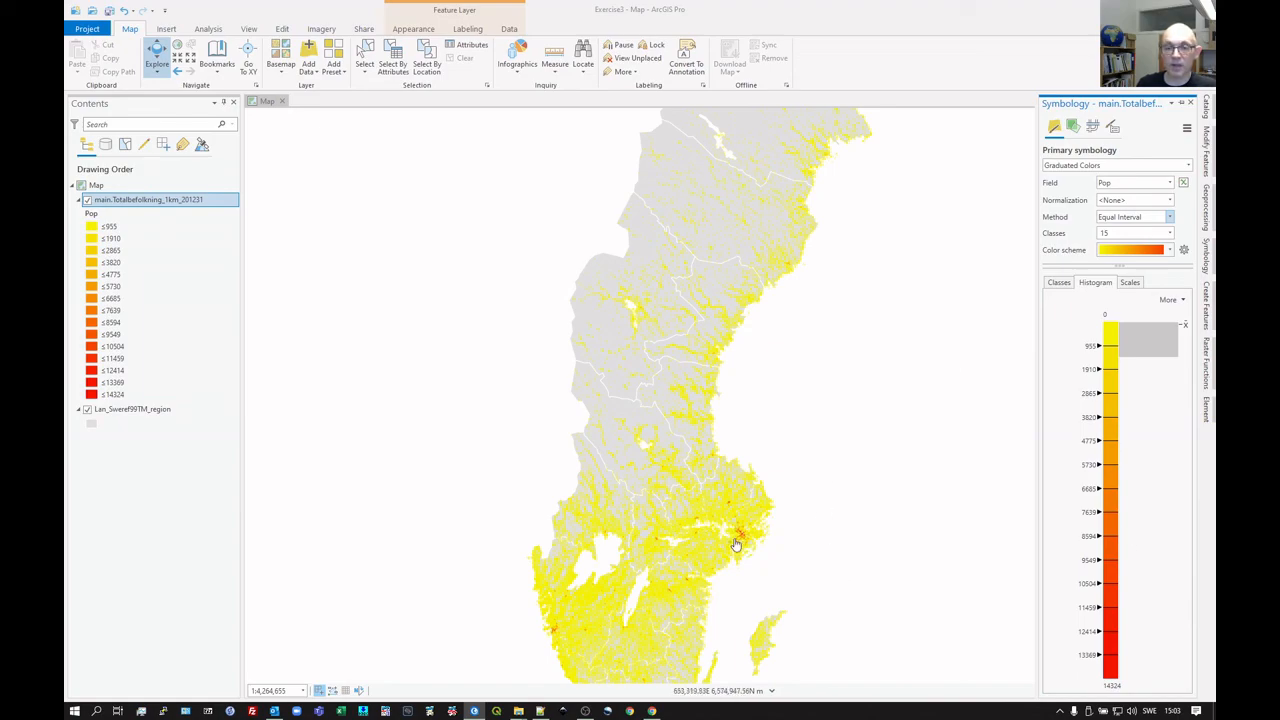
pyautogui.scroll(5, 735, 544)
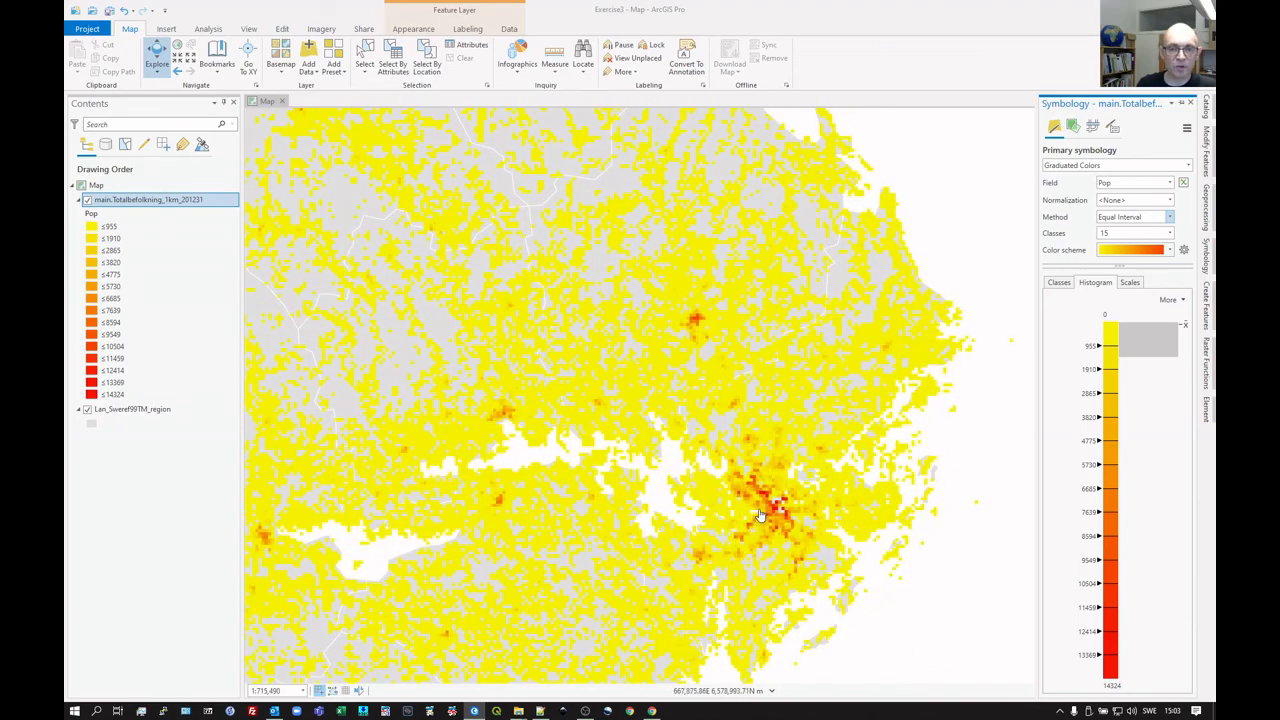
# Set the population layer's classification method to Natural Breaks (Jenks) and inspect the population pattern along the east coast and across southern and central Sweden.
pyautogui.scroll(-3, 760, 515)
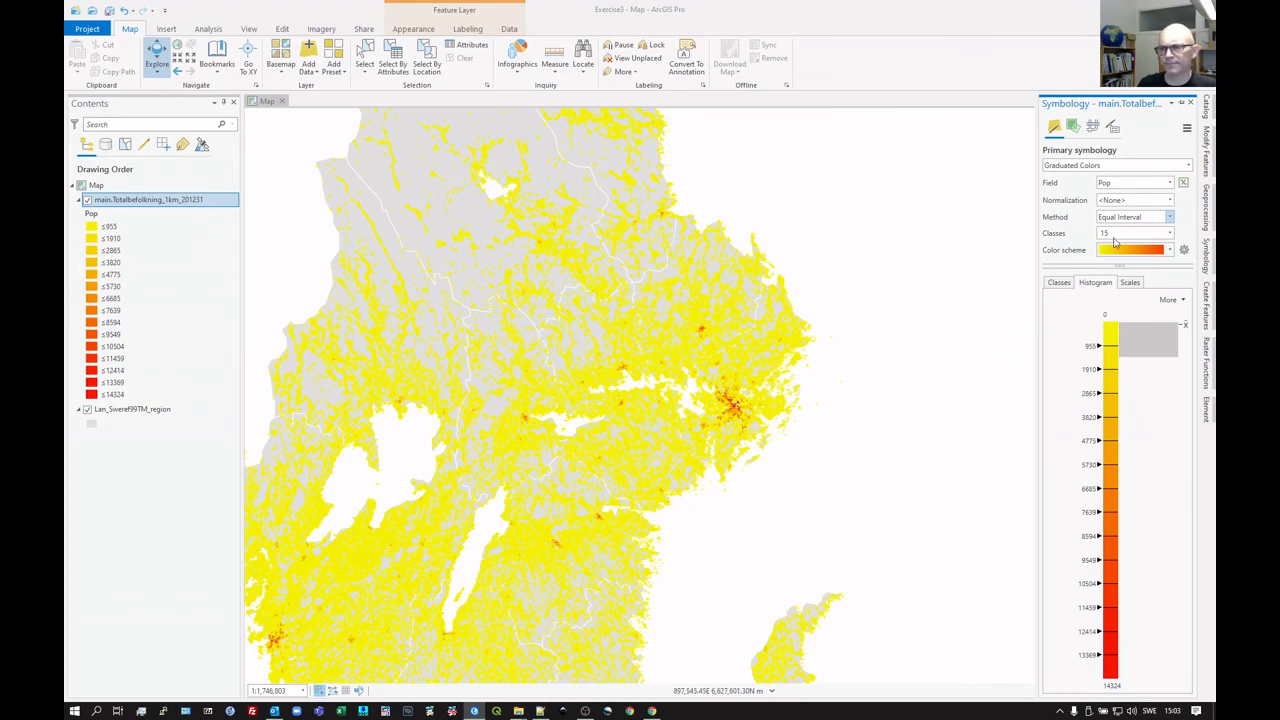
pyautogui.click(1169, 217)
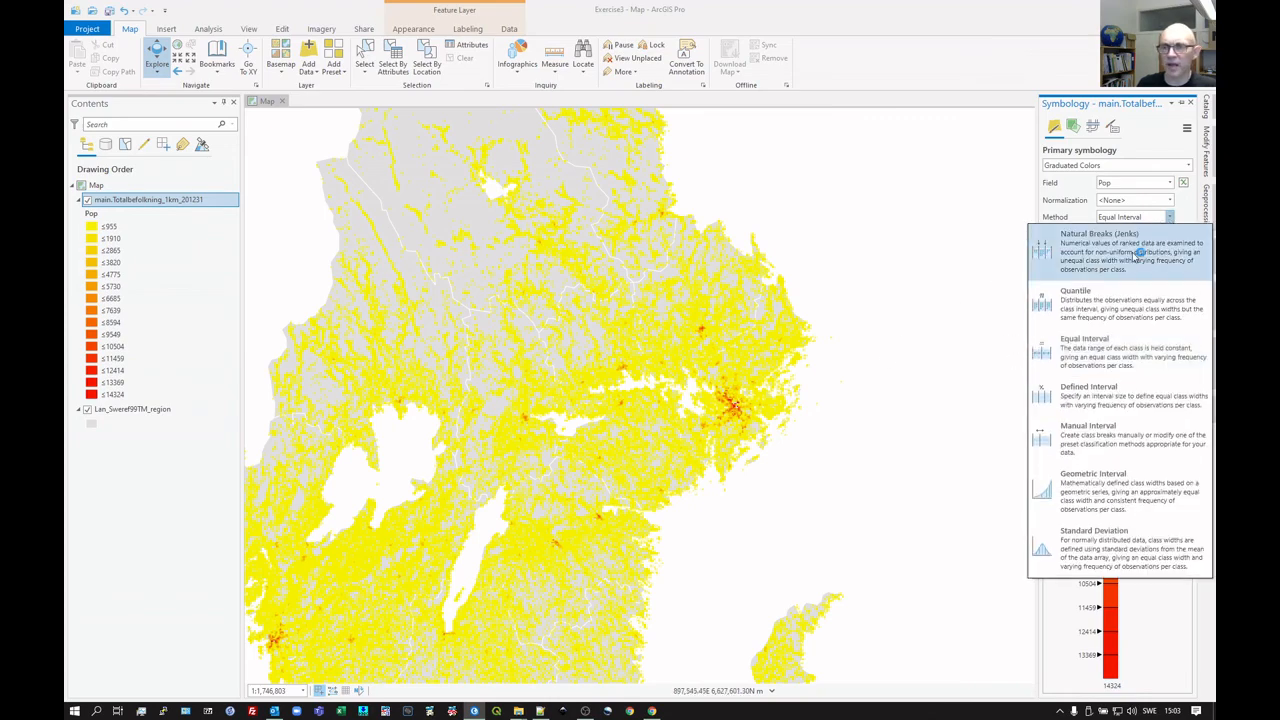
pyautogui.click(1140, 252)
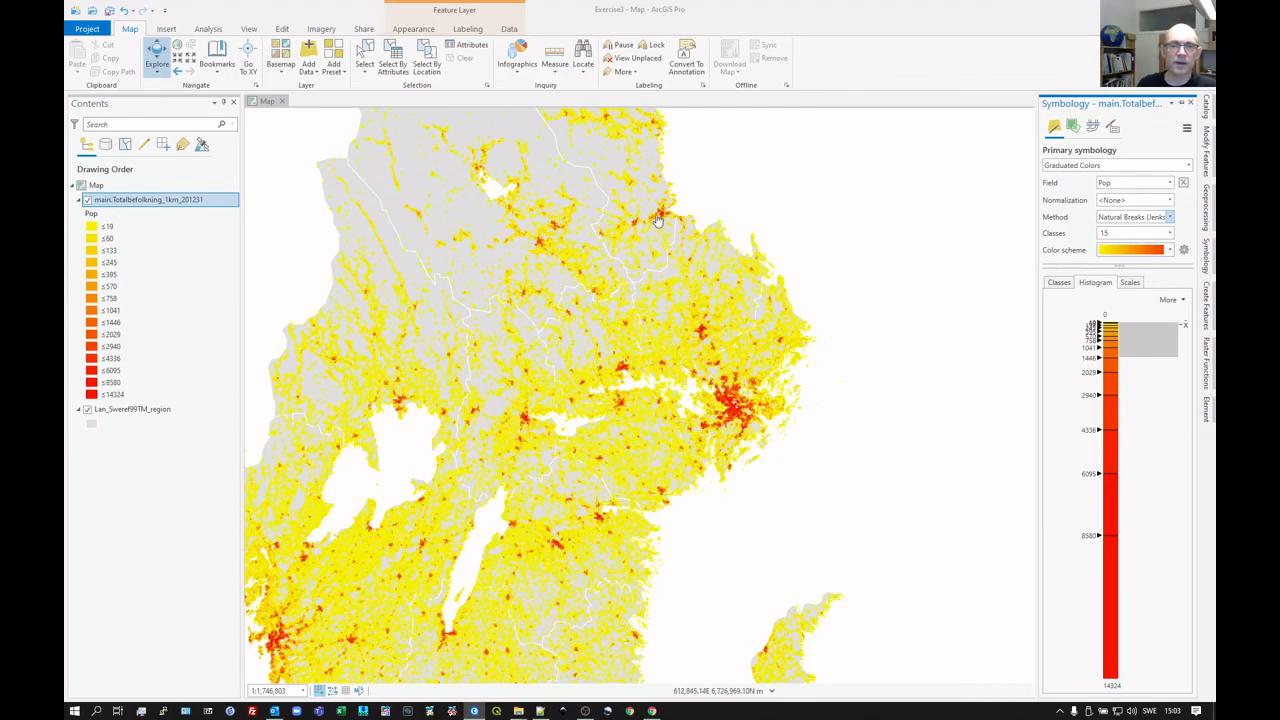
pyautogui.scroll(5, 657, 220)
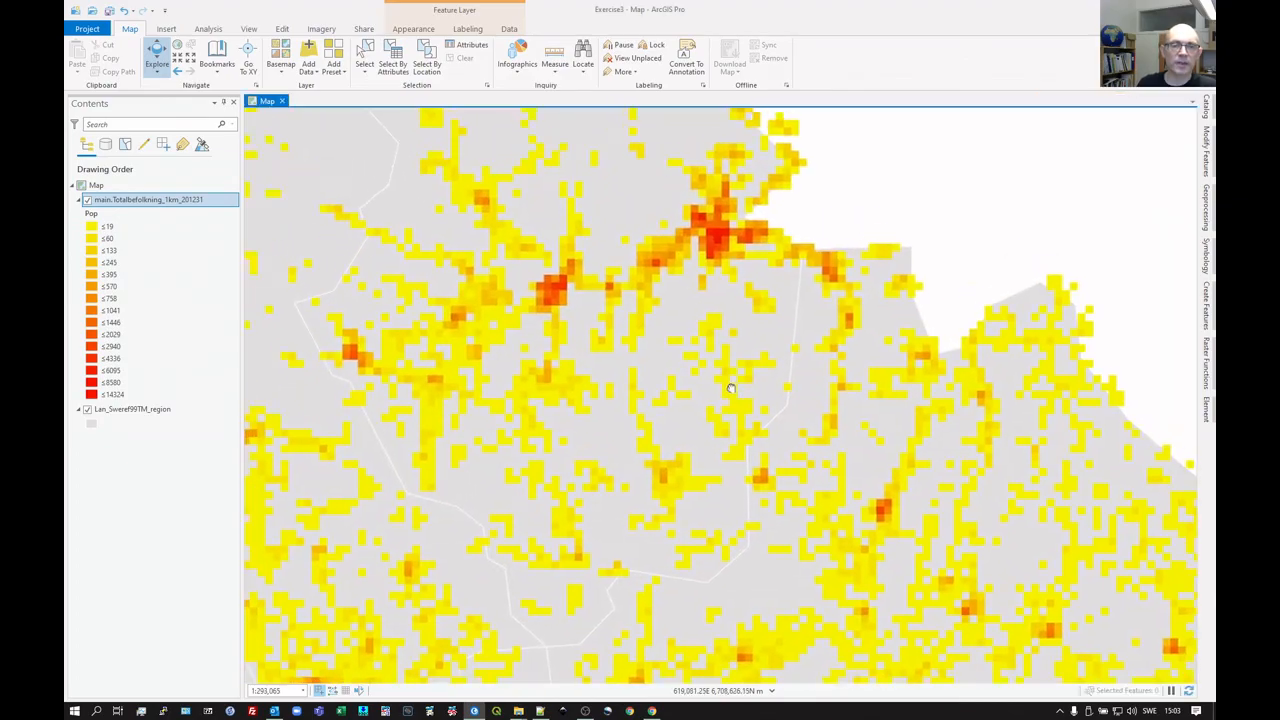
pyautogui.scroll(-2, 731, 390)
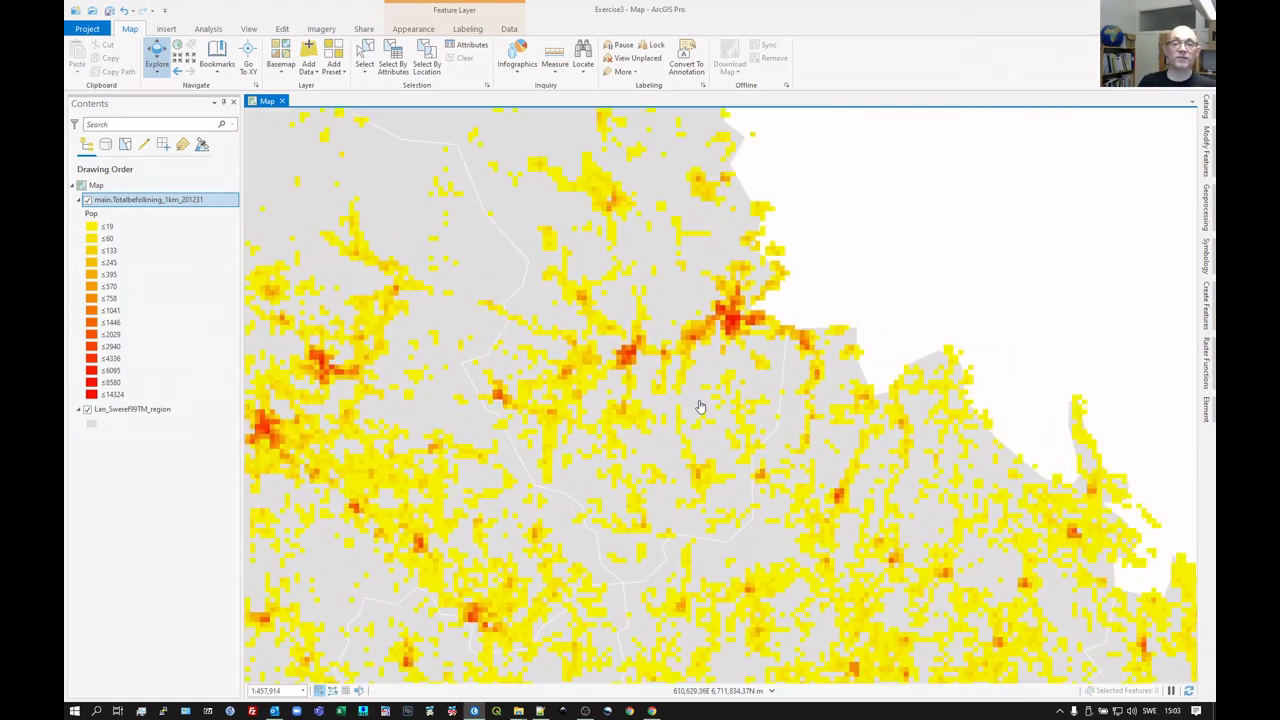
pyautogui.scroll(-6, 714, 413)
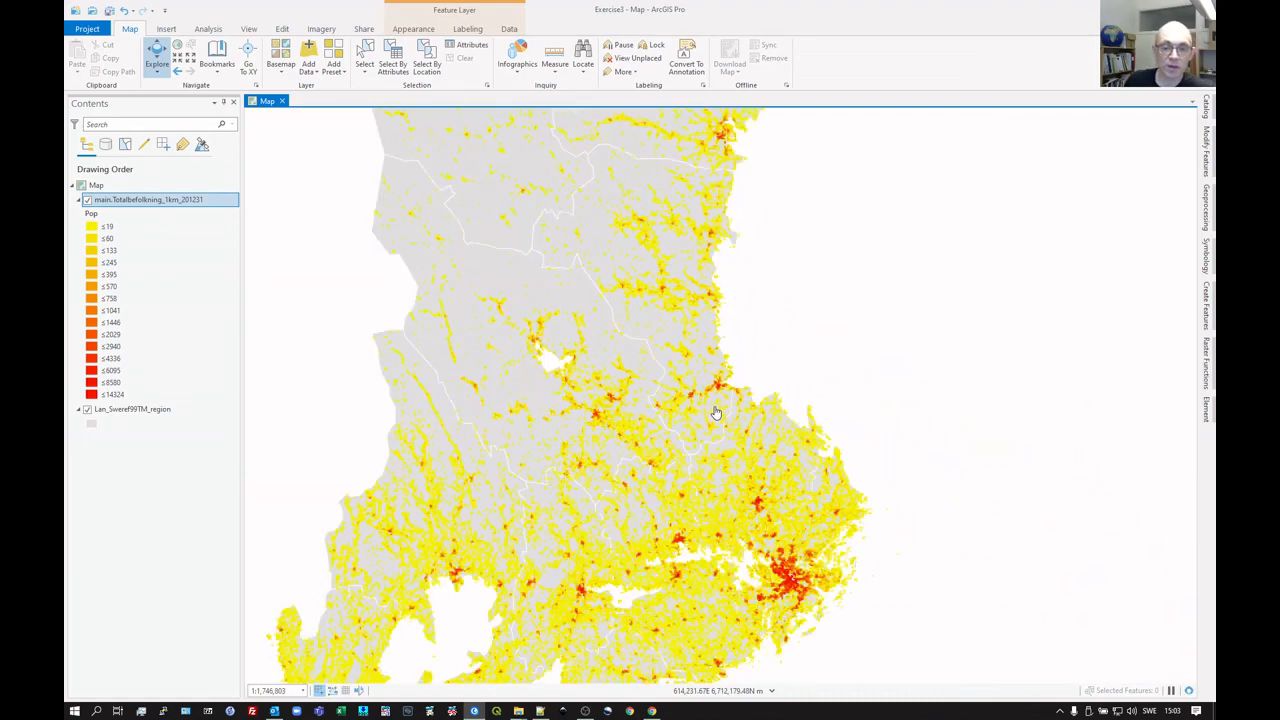
pyautogui.scroll(-4, 709, 437)
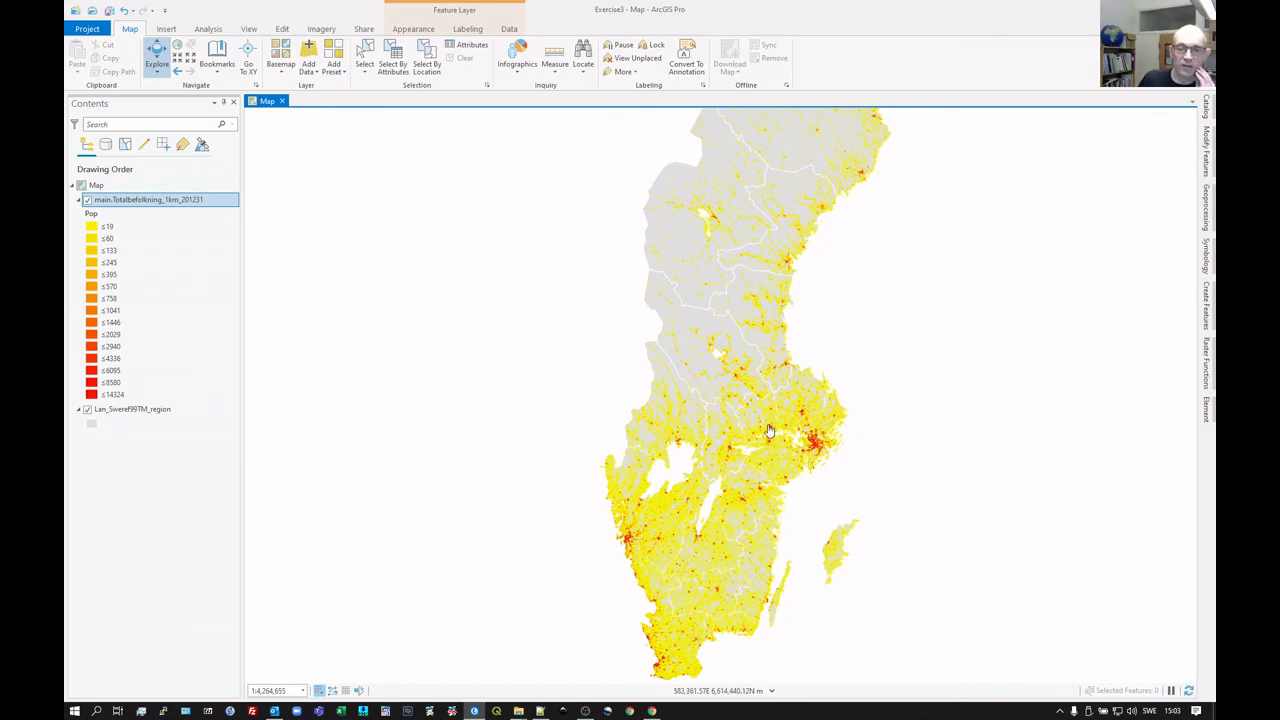
pyautogui.scroll(6, 770, 430)
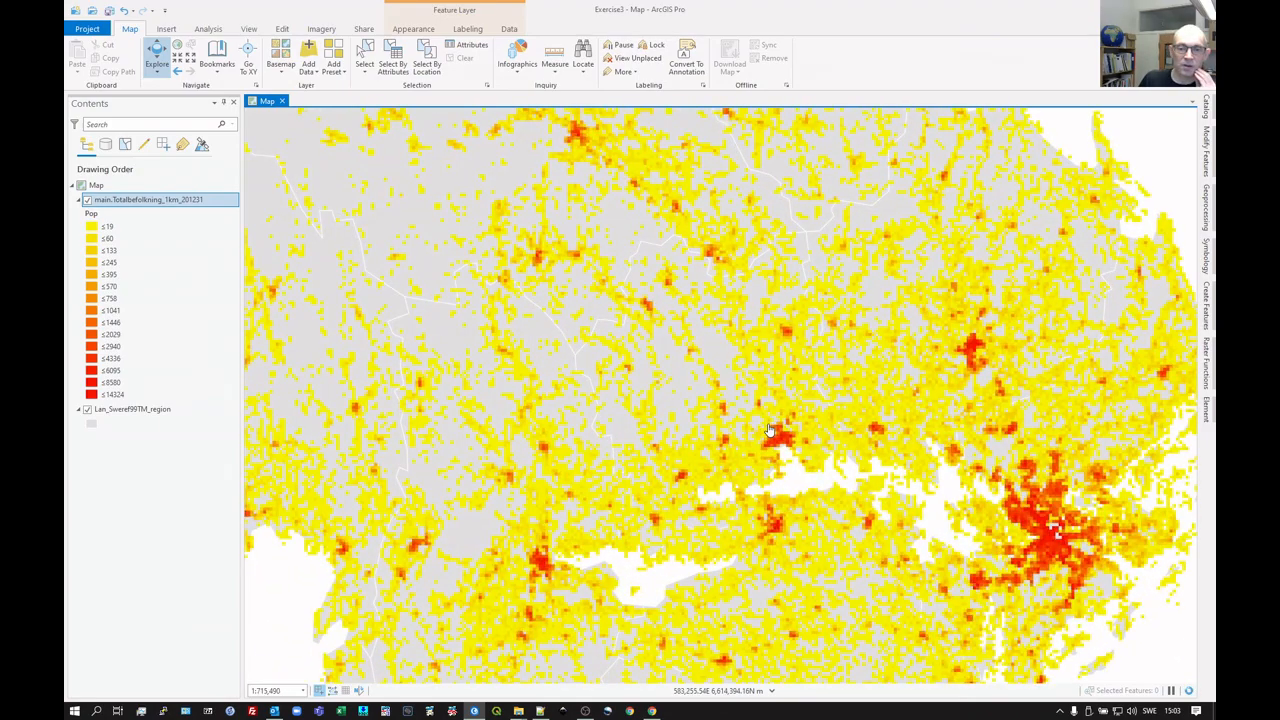